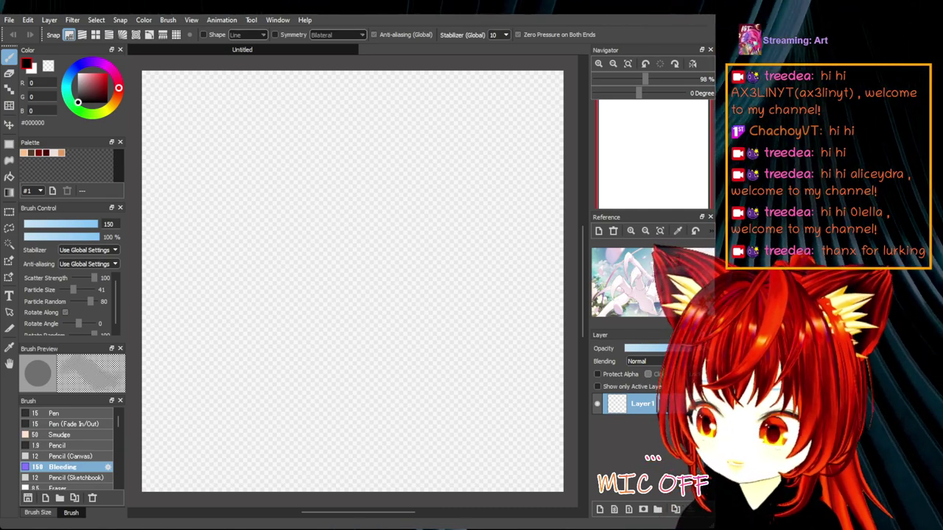
- Fill Layer1 with dark brown #533B28 from the palette and add a new layer above it
{"action": "key", "text": "f"}
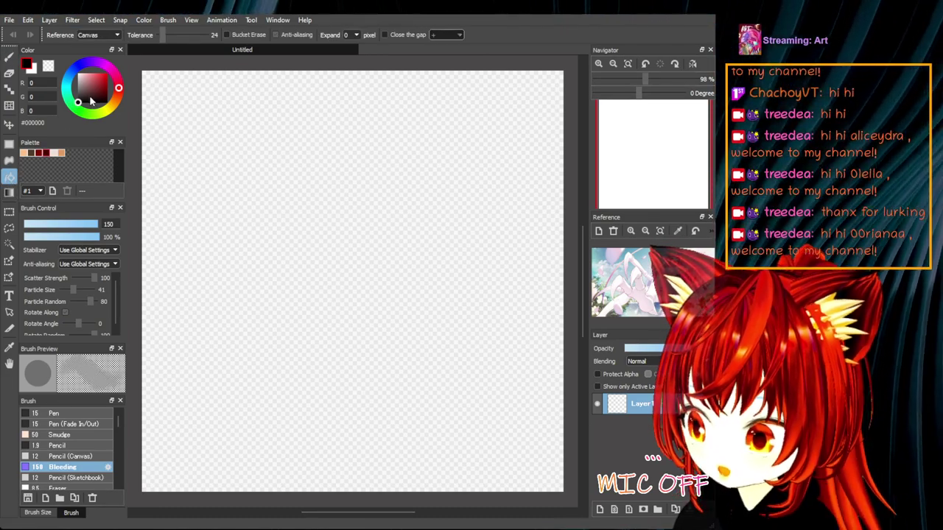
{"action": "left_click", "coordinate": [31, 155]}
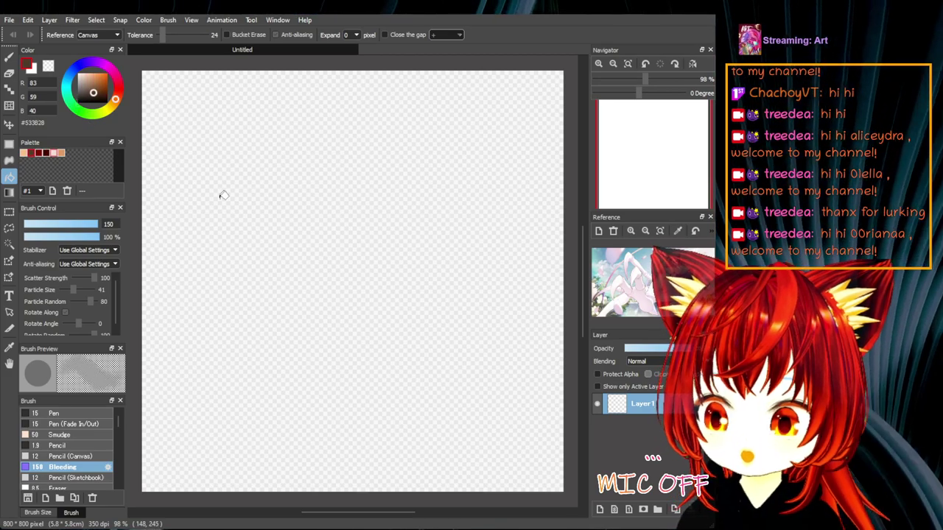
{"action": "left_click", "coordinate": [223, 195]}
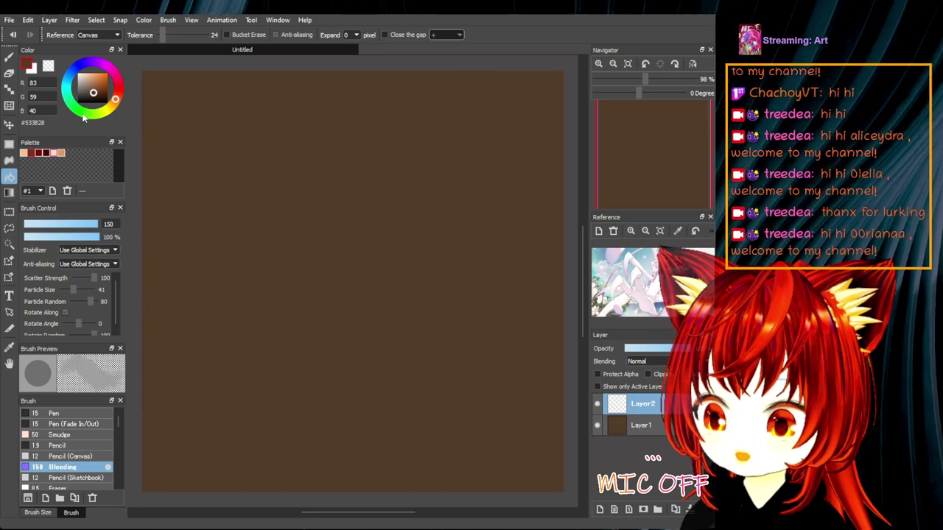
- Block in the large face shape and a small neck patch on Layer2 with the Oil paint 1 brush in brown #725642
{"action": "left_click", "coordinate": [89, 90]}
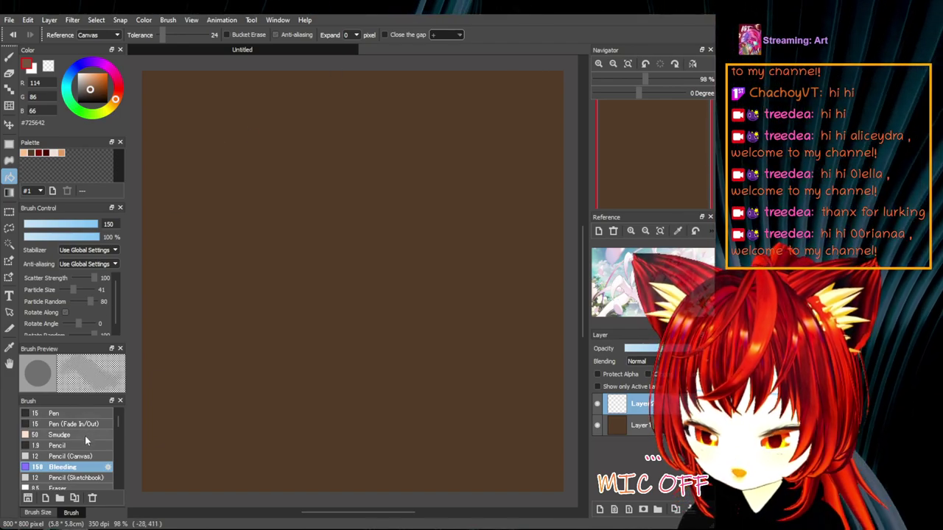
{"action": "scroll", "coordinate": [84, 460], "scroll_direction": "down", "scroll_amount": 4}
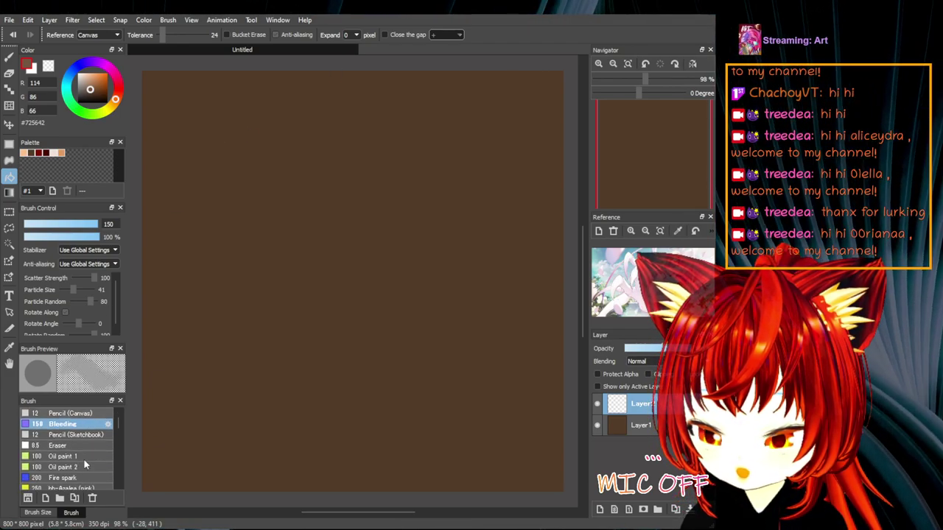
{"action": "left_click", "coordinate": [84, 457]}
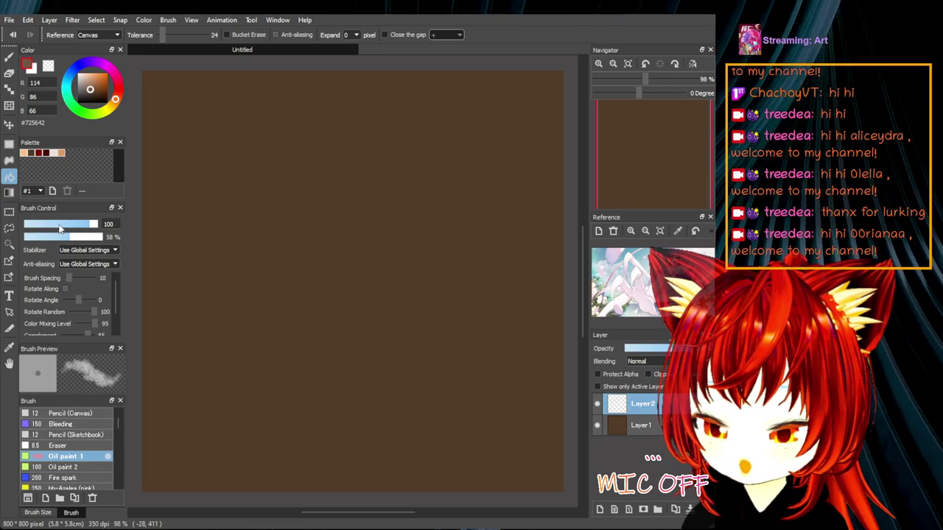
{"action": "left_click", "coordinate": [10, 59]}
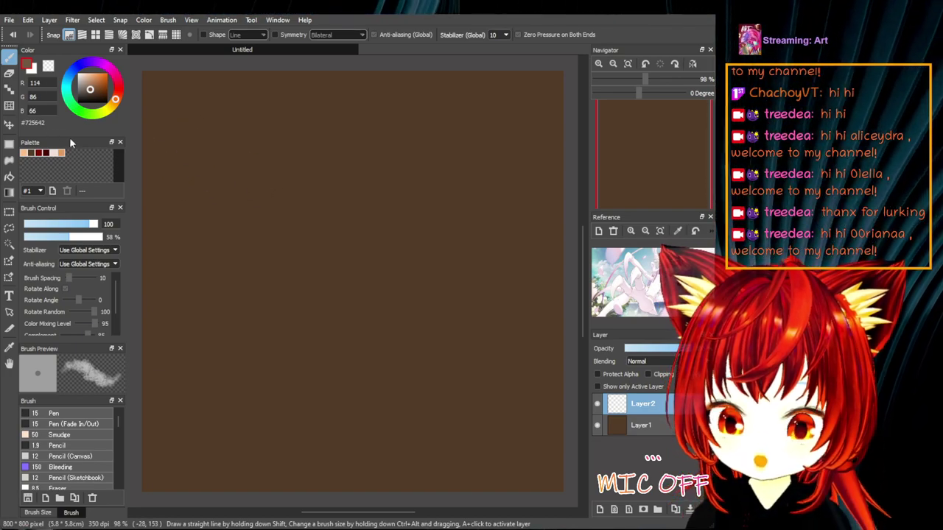
{"action": "left_click", "coordinate": [399, 475]}
{"action": "mouse_move", "coordinate": [410, 505]}
{"action": "left_mouse_down"}
{"action": "mouse_move", "coordinate": [405, 459]}
{"action": "mouse_move", "coordinate": [404, 498]}
{"action": "left_mouse_up"}
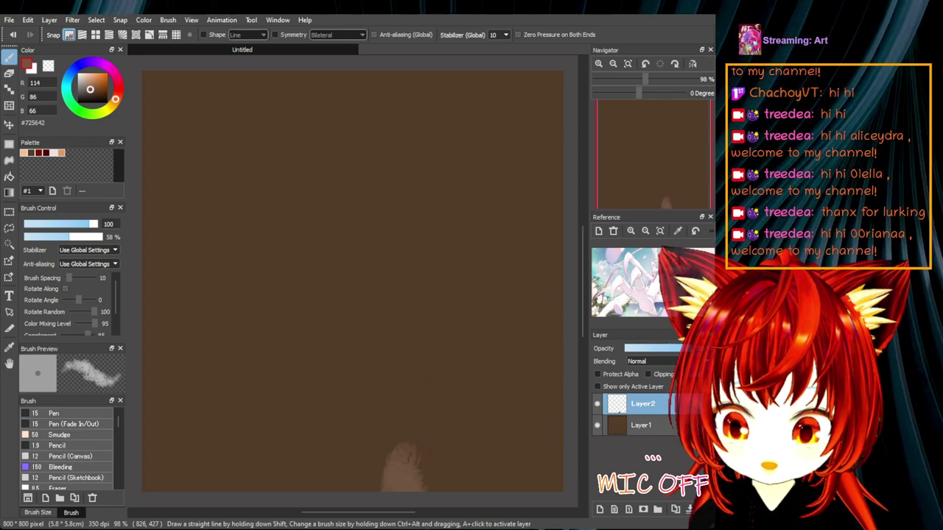
{"action": "mouse_move", "coordinate": [376, 81]}
{"action": "left_mouse_down"}
{"action": "mouse_move", "coordinate": [348, 135]}
{"action": "mouse_move", "coordinate": [358, 80]}
{"action": "mouse_move", "coordinate": [345, 159]}
{"action": "mouse_move", "coordinate": [348, 246]}
{"action": "mouse_move", "coordinate": [375, 332]}
{"action": "mouse_move", "coordinate": [438, 391]}
{"action": "mouse_move", "coordinate": [527, 406]}
{"action": "mouse_move", "coordinate": [557, 388]}
{"action": "mouse_move", "coordinate": [507, 399]}
{"action": "mouse_move", "coordinate": [559, 356]}
{"action": "mouse_move", "coordinate": [487, 387]}
{"action": "mouse_move", "coordinate": [552, 340]}
{"action": "mouse_move", "coordinate": [458, 377]}
{"action": "mouse_move", "coordinate": [555, 320]}
{"action": "mouse_move", "coordinate": [432, 372]}
{"action": "mouse_move", "coordinate": [525, 315]}
{"action": "mouse_move", "coordinate": [451, 342]}
{"action": "mouse_move", "coordinate": [523, 283]}
{"action": "mouse_move", "coordinate": [406, 333]}
{"action": "mouse_move", "coordinate": [534, 264]}
{"action": "mouse_move", "coordinate": [408, 313]}
{"action": "mouse_move", "coordinate": [482, 252]}
{"action": "mouse_move", "coordinate": [365, 301]}
{"action": "mouse_move", "coordinate": [524, 210]}
{"action": "mouse_move", "coordinate": [358, 281]}
{"action": "mouse_move", "coordinate": [517, 186]}
{"action": "mouse_move", "coordinate": [345, 251]}
{"action": "mouse_move", "coordinate": [496, 169]}
{"action": "mouse_move", "coordinate": [468, 159]}
{"action": "mouse_move", "coordinate": [365, 204]}
{"action": "mouse_move", "coordinate": [532, 115]}
{"action": "mouse_move", "coordinate": [384, 164]}
{"action": "mouse_move", "coordinate": [513, 89]}
{"action": "mouse_move", "coordinate": [347, 153]}
{"action": "mouse_move", "coordinate": [473, 78]}
{"action": "mouse_move", "coordinate": [363, 107]}
{"action": "mouse_move", "coordinate": [363, 85]}
{"action": "mouse_move", "coordinate": [551, 81]}
{"action": "mouse_move", "coordinate": [526, 246]}
{"action": "mouse_move", "coordinate": [542, 257]}
{"action": "mouse_move", "coordinate": [564, 106]}
{"action": "mouse_move", "coordinate": [544, 97]}
{"action": "mouse_move", "coordinate": [528, 114]}
{"action": "left_mouse_up"}
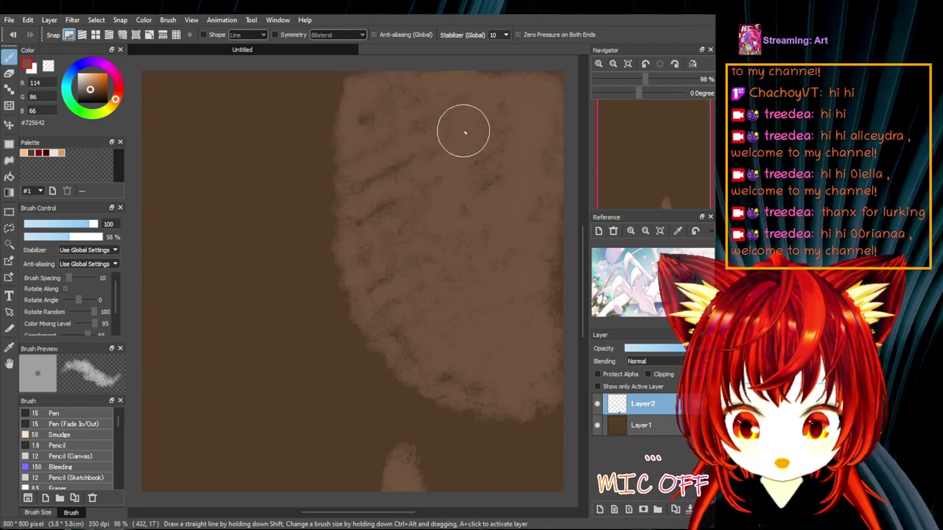
{"action": "mouse_move", "coordinate": [518, 192]}
{"action": "left_mouse_down"}
{"action": "mouse_move", "coordinate": [536, 226]}
{"action": "mouse_move", "coordinate": [521, 224]}
{"action": "mouse_move", "coordinate": [420, 132]}
{"action": "mouse_move", "coordinate": [397, 200]}
{"action": "mouse_move", "coordinate": [387, 192]}
{"action": "mouse_move", "coordinate": [381, 111]}
{"action": "mouse_move", "coordinate": [357, 142]}
{"action": "mouse_move", "coordinate": [358, 95]}
{"action": "mouse_move", "coordinate": [341, 159]}
{"action": "mouse_move", "coordinate": [348, 240]}
{"action": "mouse_move", "coordinate": [345, 223]}
{"action": "mouse_move", "coordinate": [363, 301]}
{"action": "mouse_move", "coordinate": [399, 336]}
{"action": "mouse_move", "coordinate": [373, 190]}
{"action": "mouse_move", "coordinate": [398, 317]}
{"action": "mouse_move", "coordinate": [368, 179]}
{"action": "mouse_move", "coordinate": [355, 167]}
{"action": "mouse_move", "coordinate": [346, 207]}
{"action": "mouse_move", "coordinate": [363, 311]}
{"action": "mouse_move", "coordinate": [463, 392]}
{"action": "mouse_move", "coordinate": [496, 399]}
{"action": "mouse_move", "coordinate": [536, 381]}
{"action": "mouse_move", "coordinate": [553, 356]}
{"action": "mouse_move", "coordinate": [506, 394]}
{"action": "mouse_move", "coordinate": [452, 380]}
{"action": "mouse_move", "coordinate": [445, 367]}
{"action": "mouse_move", "coordinate": [502, 389]}
{"action": "mouse_move", "coordinate": [529, 366]}
{"action": "mouse_move", "coordinate": [452, 364]}
{"action": "left_mouse_up"}
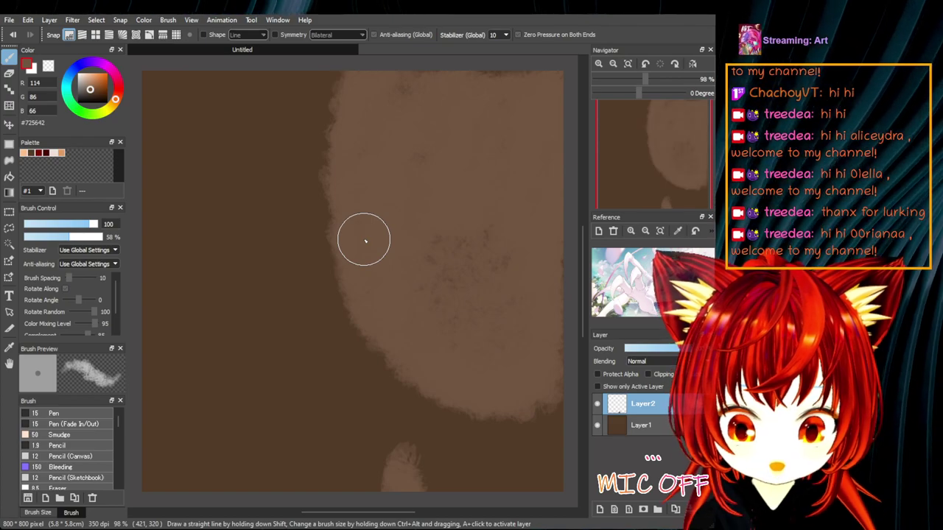
- Extend the neck below the jaw with soft strokes at 11% brush opacity
{"action": "left_click", "coordinate": [31, 238]}
{"action": "mouse_move", "coordinate": [388, 467]}
{"action": "left_mouse_down"}
{"action": "mouse_move", "coordinate": [381, 489]}
{"action": "mouse_move", "coordinate": [398, 439]}
{"action": "left_mouse_up"}
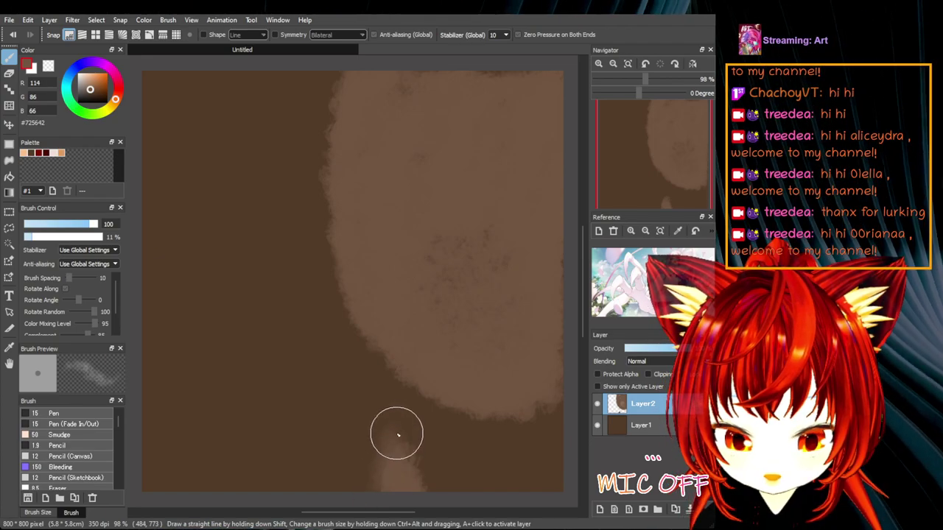
{"action": "mouse_move", "coordinate": [365, 488]}
{"action": "left_mouse_down"}
{"action": "mouse_move", "coordinate": [381, 412]}
{"action": "mouse_move", "coordinate": [342, 499]}
{"action": "mouse_move", "coordinate": [361, 468]}
{"action": "left_mouse_up"}
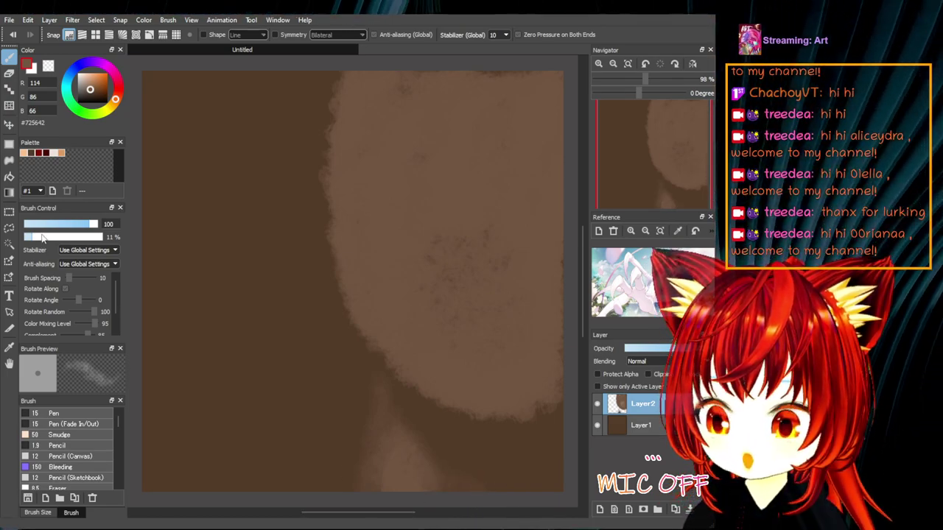
- Paint the bridge, tip and wings of the nose on Layer2 in #987D69 with brush size 41 and 26% opacity
{"action": "left_click", "coordinate": [75, 225]}
{"action": "left_click", "coordinate": [45, 240]}
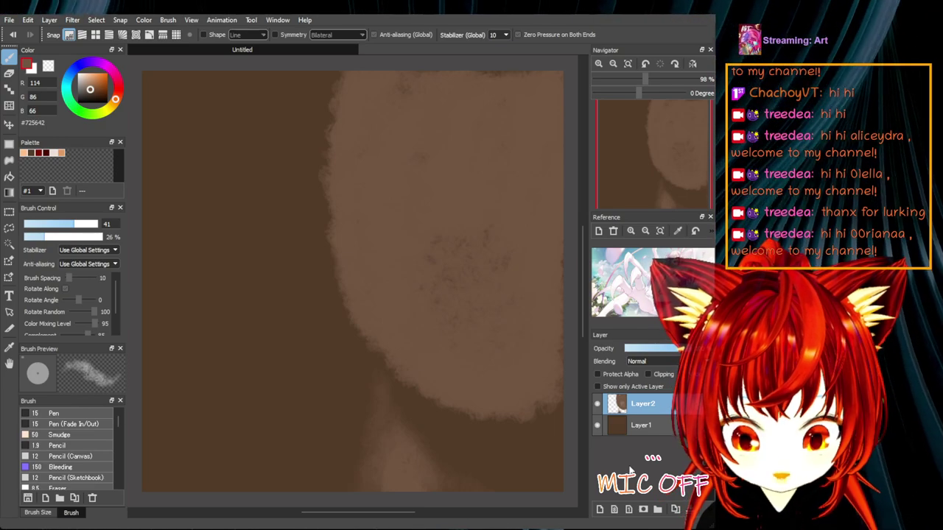
{"action": "left_click", "coordinate": [611, 507]}
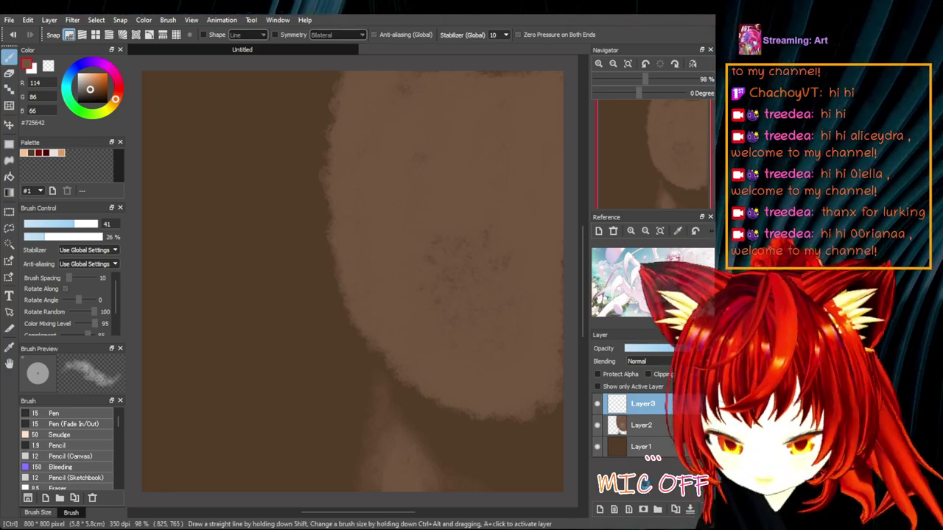
{"action": "key", "text": "ctrl+z"}
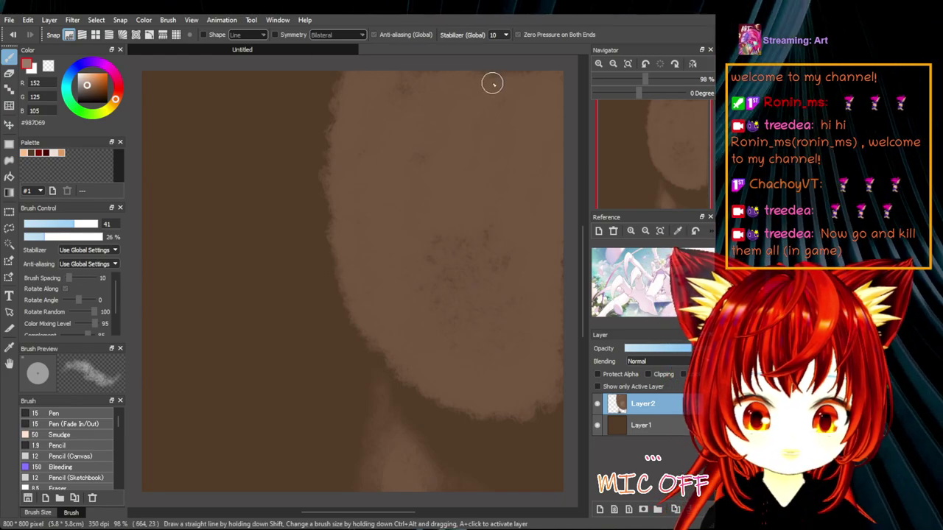
{"action": "mouse_move", "coordinate": [504, 105]}
{"action": "left_mouse_down"}
{"action": "mouse_move", "coordinate": [484, 161]}
{"action": "mouse_move", "coordinate": [476, 197]}
{"action": "mouse_move", "coordinate": [498, 198]}
{"action": "mouse_move", "coordinate": [483, 209]}
{"action": "mouse_move", "coordinate": [510, 199]}
{"action": "mouse_move", "coordinate": [494, 224]}
{"action": "mouse_move", "coordinate": [529, 214]}
{"action": "mouse_move", "coordinate": [521, 221]}
{"action": "mouse_move", "coordinate": [498, 186]}
{"action": "left_mouse_up"}
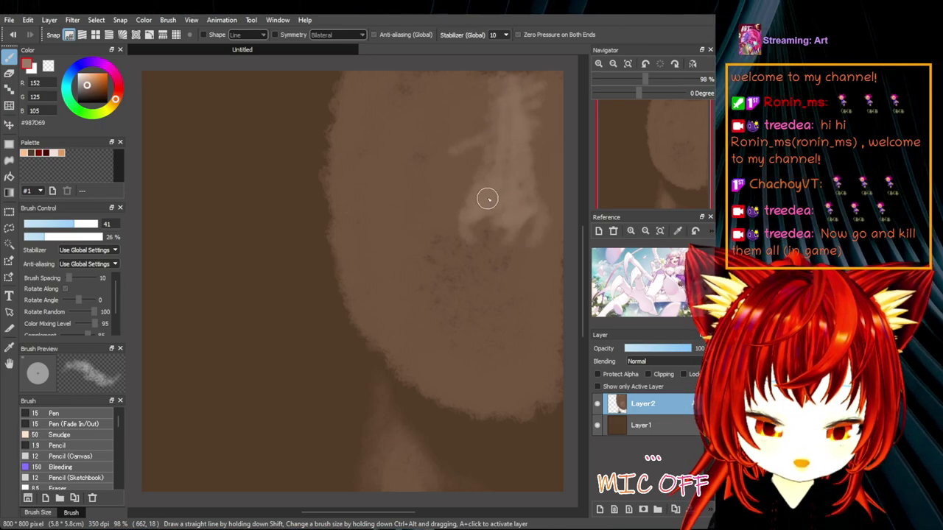
{"action": "left_click_drag", "start_coordinate": [503, 165], "coordinate": [499, 70]}
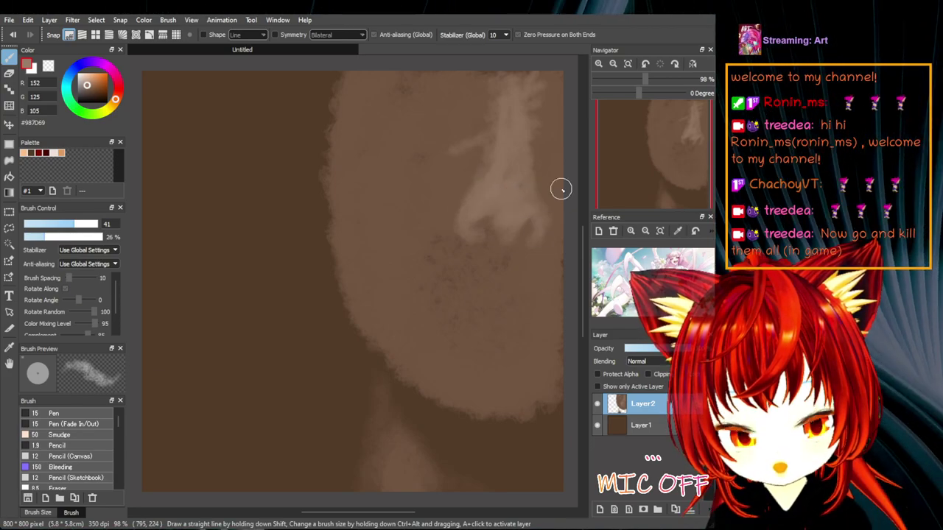
- Paint the lighter planes of the cheek, eye, upper lip area, lower lip and chin in #987D69
{"action": "mouse_move", "coordinate": [383, 172]}
{"action": "left_mouse_down"}
{"action": "mouse_move", "coordinate": [444, 144]}
{"action": "mouse_move", "coordinate": [387, 233]}
{"action": "mouse_move", "coordinate": [465, 152]}
{"action": "mouse_move", "coordinate": [395, 260]}
{"action": "mouse_move", "coordinate": [462, 185]}
{"action": "mouse_move", "coordinate": [399, 299]}
{"action": "mouse_move", "coordinate": [470, 261]}
{"action": "mouse_move", "coordinate": [459, 278]}
{"action": "mouse_move", "coordinate": [470, 277]}
{"action": "mouse_move", "coordinate": [470, 248]}
{"action": "left_mouse_up"}
{"action": "mouse_move", "coordinate": [456, 189]}
{"action": "left_mouse_down"}
{"action": "mouse_move", "coordinate": [416, 235]}
{"action": "mouse_move", "coordinate": [398, 219]}
{"action": "mouse_move", "coordinate": [396, 294]}
{"action": "mouse_move", "coordinate": [401, 258]}
{"action": "mouse_move", "coordinate": [411, 266]}
{"action": "mouse_move", "coordinate": [414, 320]}
{"action": "mouse_move", "coordinate": [409, 293]}
{"action": "mouse_move", "coordinate": [466, 279]}
{"action": "left_mouse_up"}
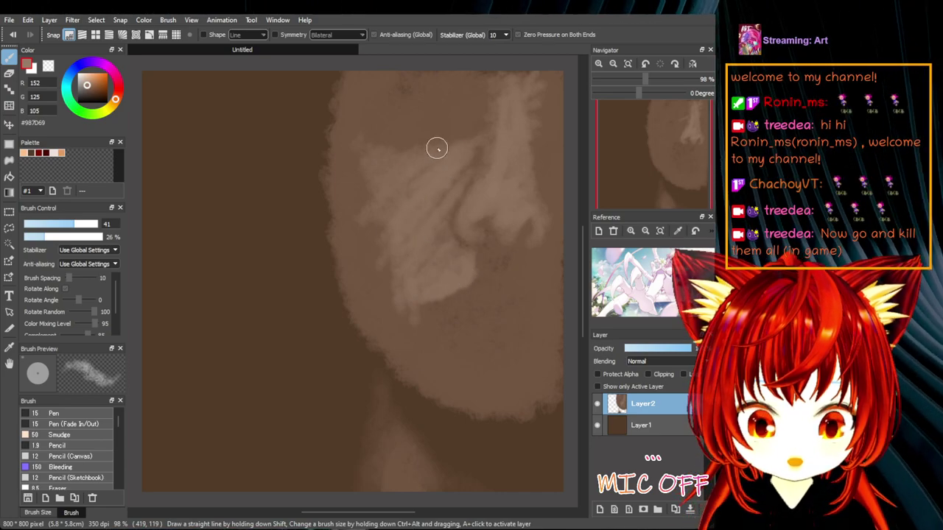
{"action": "mouse_move", "coordinate": [456, 179]}
{"action": "left_mouse_down"}
{"action": "mouse_move", "coordinate": [471, 154]}
{"action": "mouse_move", "coordinate": [452, 198]}
{"action": "mouse_move", "coordinate": [480, 154]}
{"action": "left_mouse_up"}
{"action": "mouse_move", "coordinate": [427, 268]}
{"action": "left_mouse_down"}
{"action": "mouse_move", "coordinate": [429, 128]}
{"action": "mouse_move", "coordinate": [421, 125]}
{"action": "mouse_move", "coordinate": [447, 116]}
{"action": "left_mouse_up"}
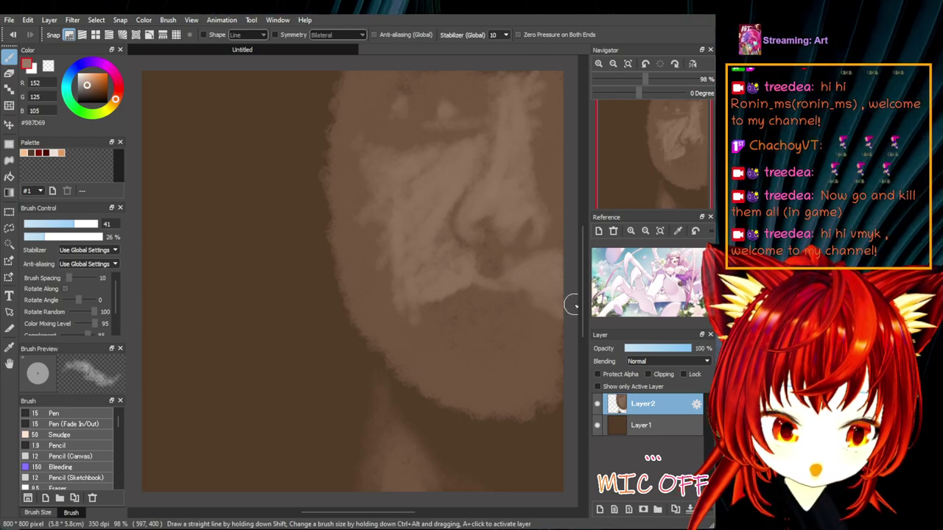
{"action": "mouse_move", "coordinate": [490, 384]}
{"action": "left_mouse_down"}
{"action": "mouse_move", "coordinate": [463, 386]}
{"action": "mouse_move", "coordinate": [505, 392]}
{"action": "left_mouse_up"}
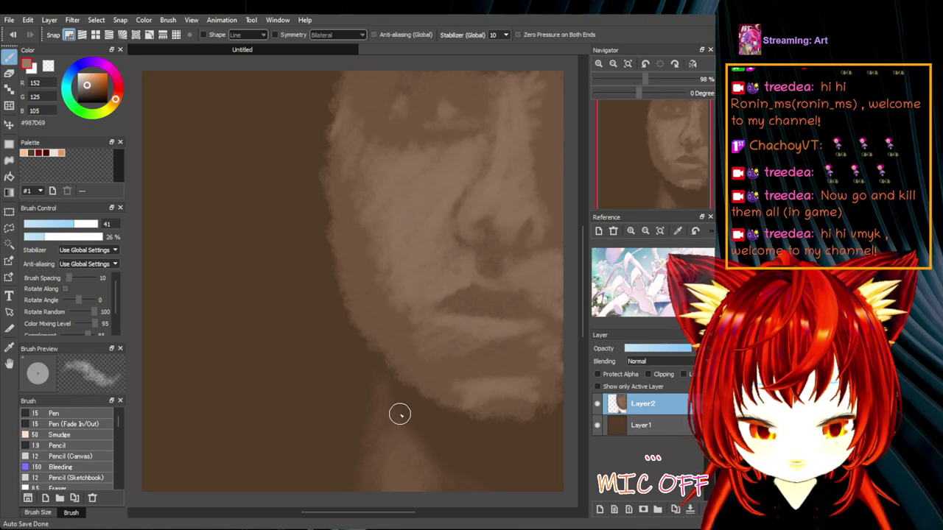
- Add brighter highlights in #C2A794 to the nose, lips, eye and neck
{"action": "left_click", "coordinate": [80, 87]}
{"action": "left_click", "coordinate": [81, 87]}
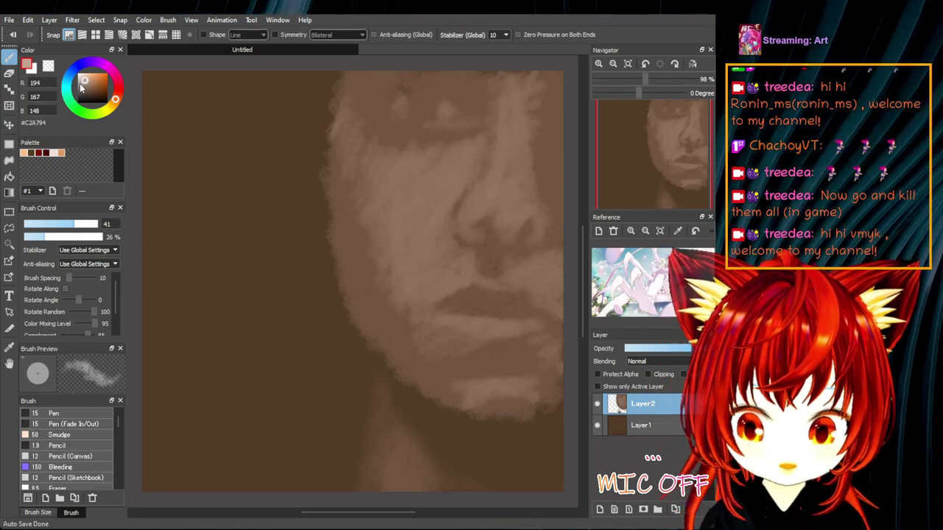
{"action": "mouse_move", "coordinate": [479, 181]}
{"action": "left_mouse_down"}
{"action": "mouse_move", "coordinate": [470, 210]}
{"action": "mouse_move", "coordinate": [459, 209]}
{"action": "mouse_move", "coordinate": [533, 153]}
{"action": "mouse_move", "coordinate": [495, 185]}
{"action": "mouse_move", "coordinate": [492, 201]}
{"action": "mouse_move", "coordinate": [529, 207]}
{"action": "left_mouse_up"}
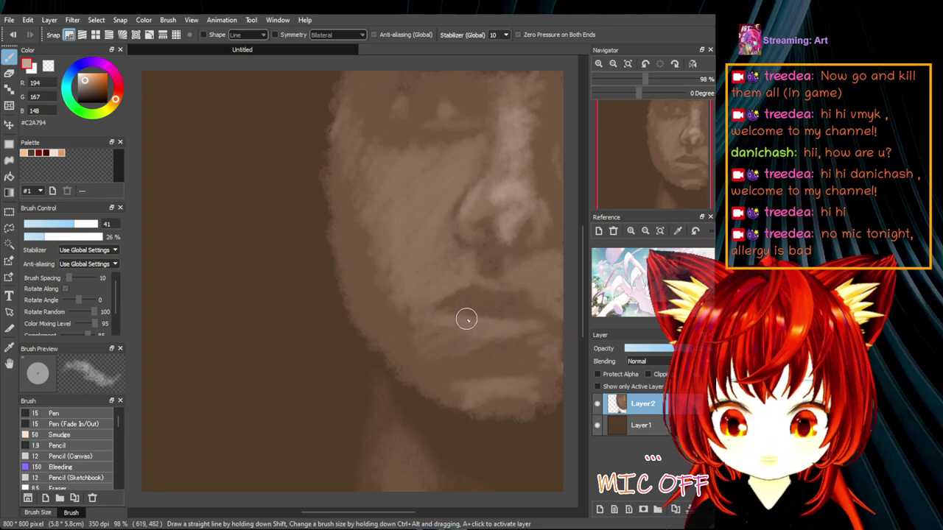
{"action": "mouse_move", "coordinate": [467, 322]}
{"action": "left_mouse_down"}
{"action": "mouse_move", "coordinate": [499, 316]}
{"action": "mouse_move", "coordinate": [466, 306]}
{"action": "left_mouse_up"}
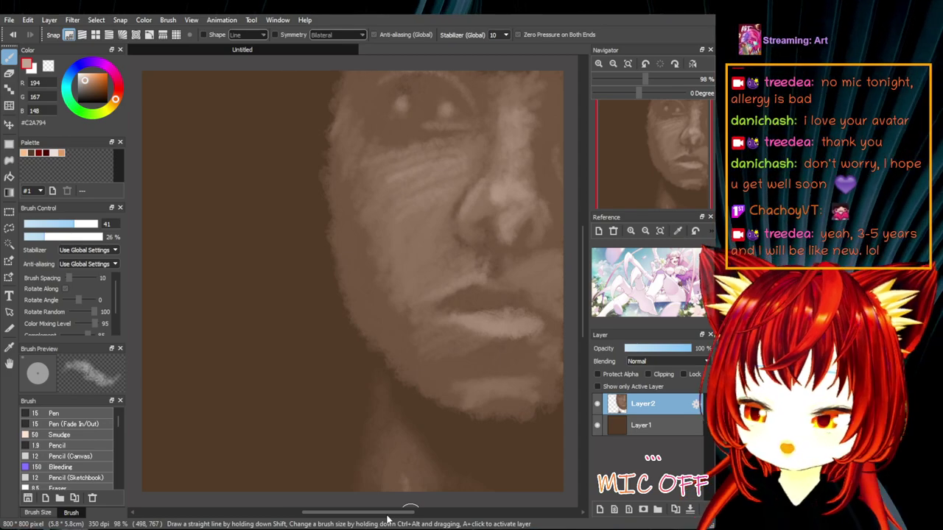
- Darken the mouth line, nostrils and eye corner with black, reducing the brush to size 18 and 16% opacity for the finer shading
{"action": "left_click", "coordinate": [45, 153]}
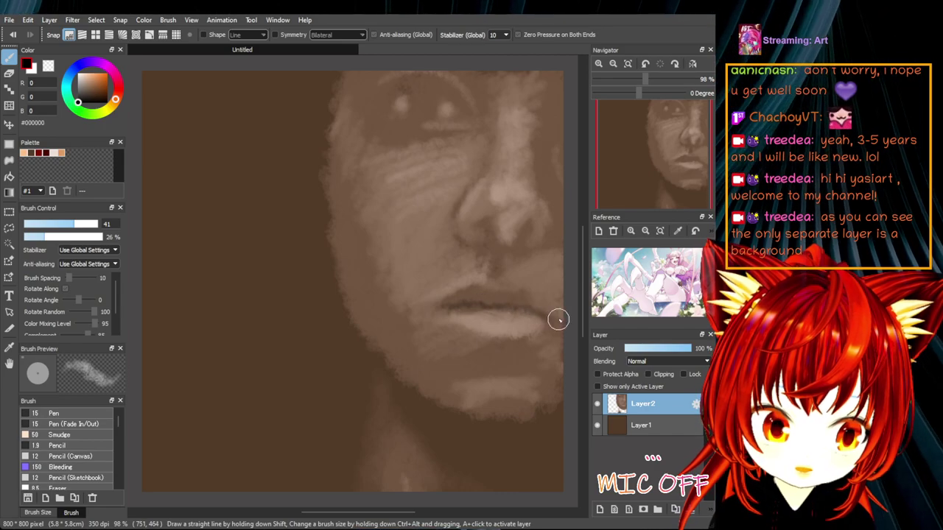
{"action": "left_click_drag", "start_coordinate": [473, 296], "coordinate": [538, 309]}
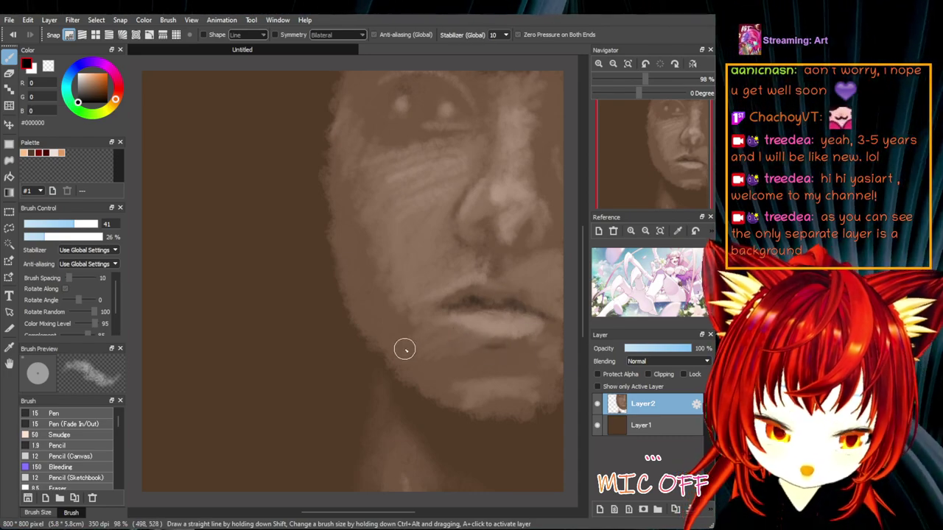
{"action": "left_click", "coordinate": [34, 238]}
{"action": "left_click", "coordinate": [50, 225]}
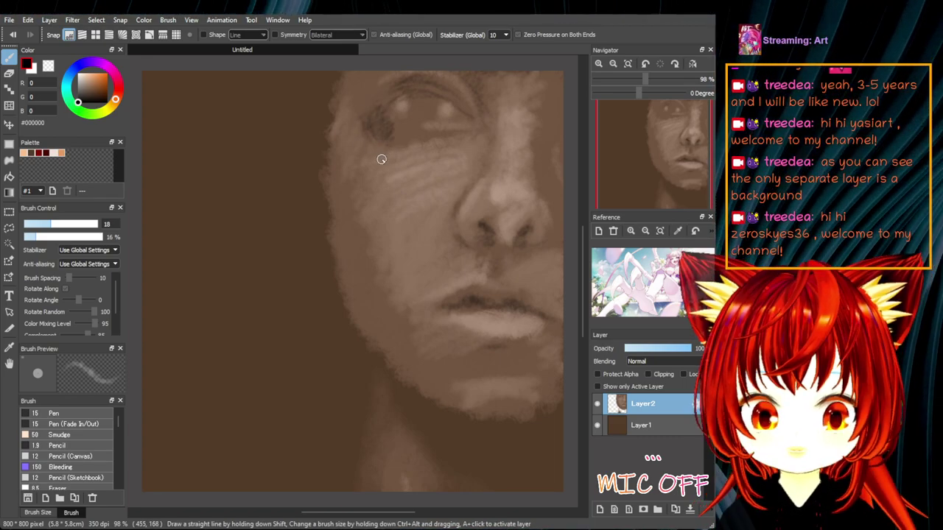
- Smooth the face contour with #685446 and deepen the shading around the eye, jaw and lips with #513B2C
{"action": "left_click", "coordinate": [87, 92]}
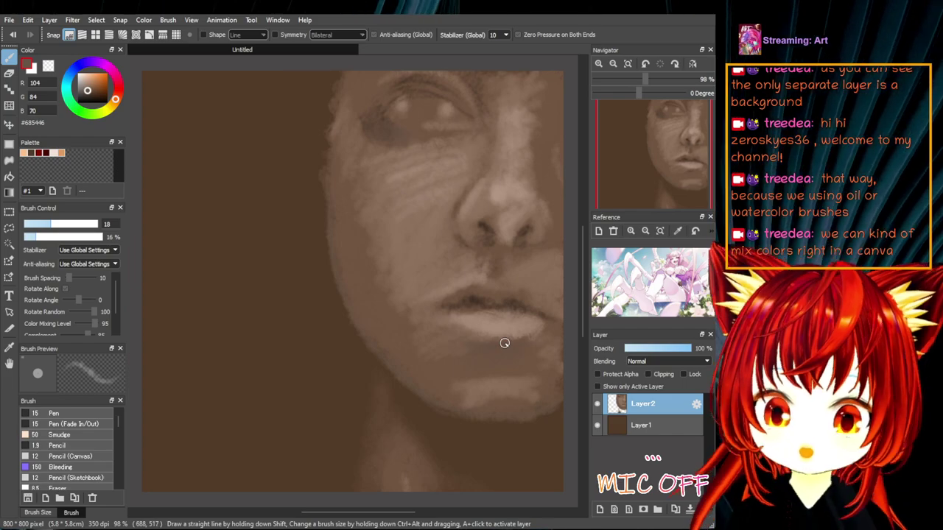
{"action": "left_click", "coordinate": [90, 93]}
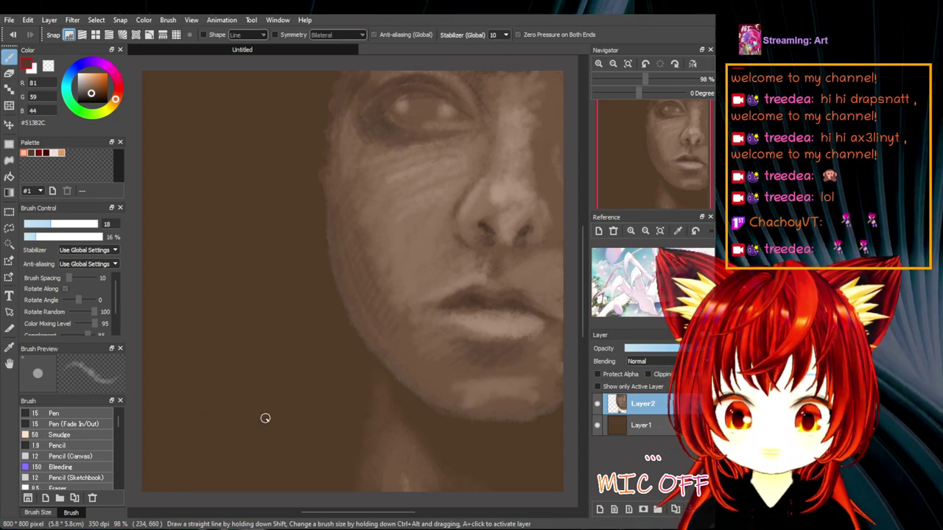
- Try bucket-filling the Layer1 background with black and with dark grey #433E3B, and undo both fills
{"action": "left_click", "coordinate": [639, 425]}
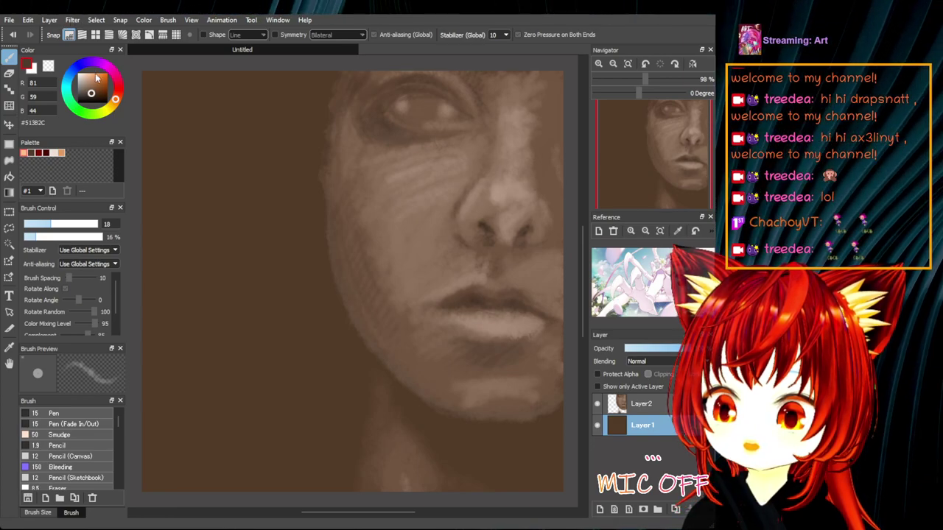
{"action": "left_click_drag", "start_coordinate": [95, 76], "coordinate": [68, 115]}
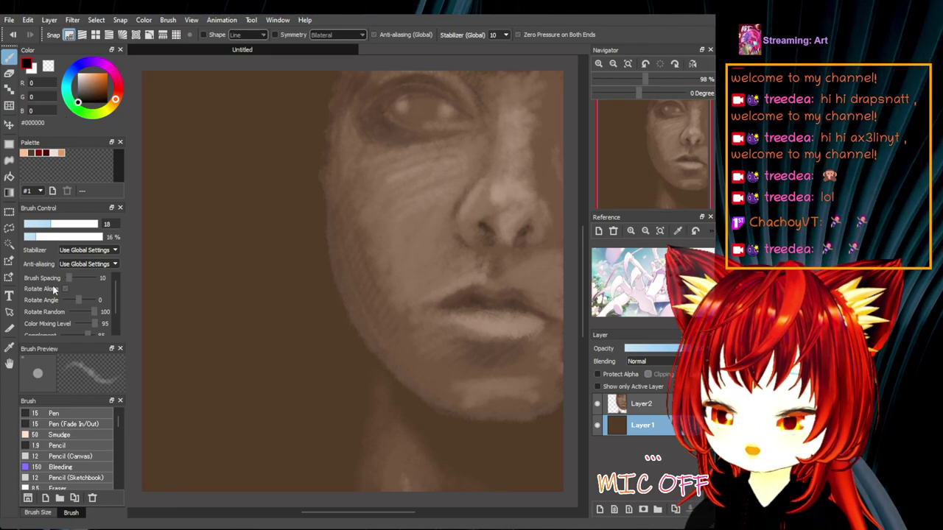
{"action": "left_click", "coordinate": [11, 180]}
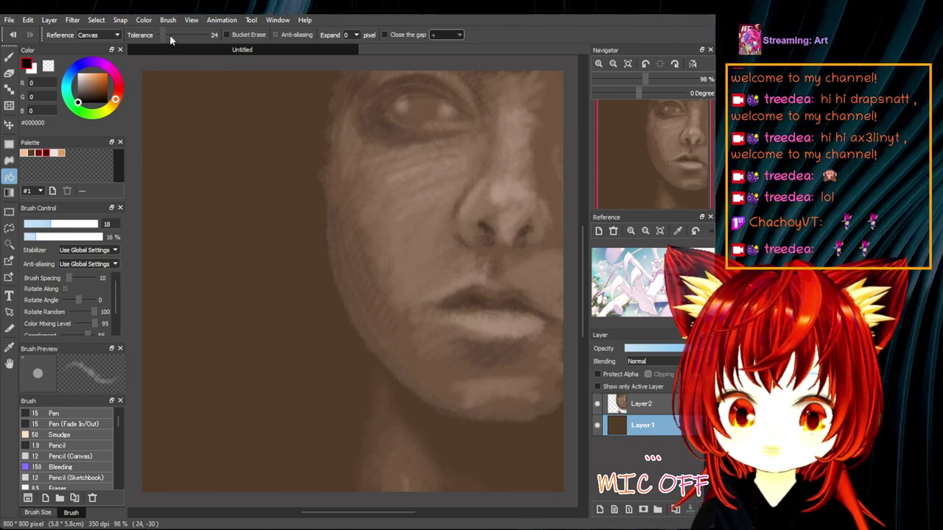
{"action": "left_click", "coordinate": [226, 146]}
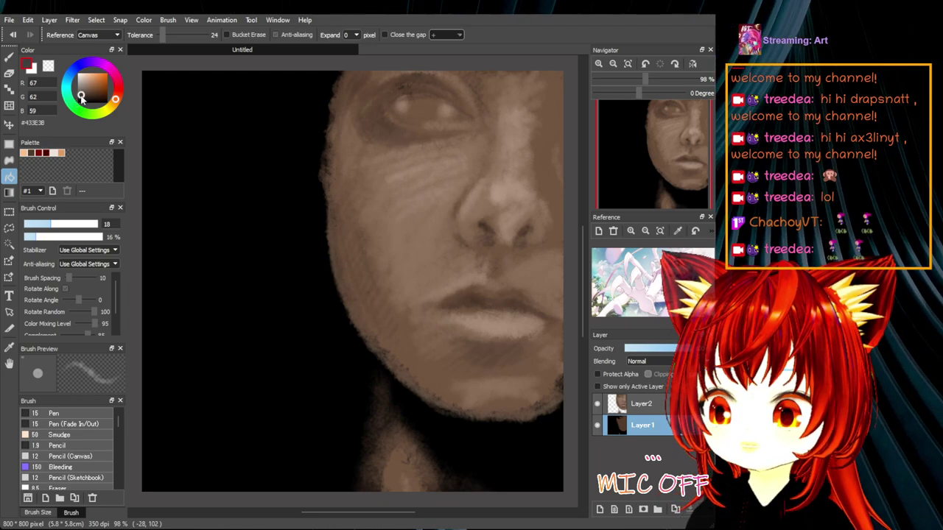
{"action": "left_click", "coordinate": [169, 170]}
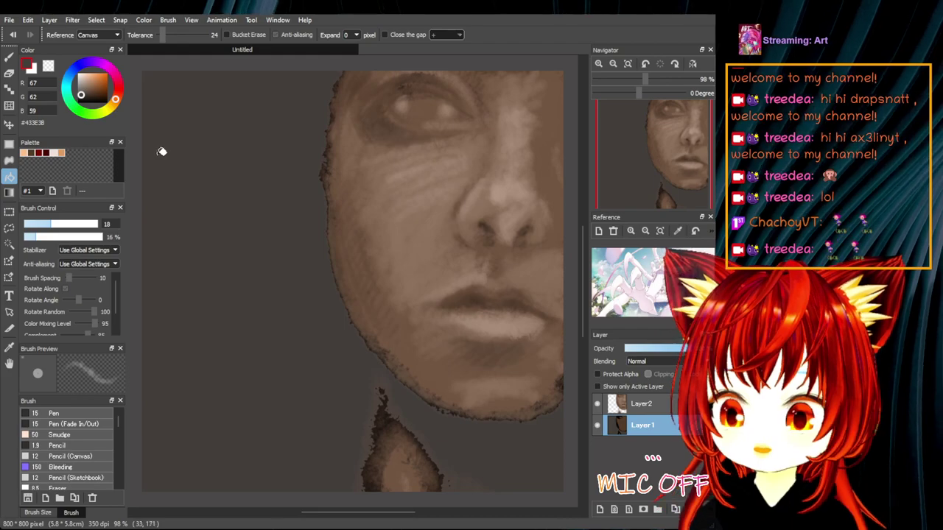
{"action": "key", "text": "ctrl+z"}
{"action": "left_click", "coordinate": [146, 92]}
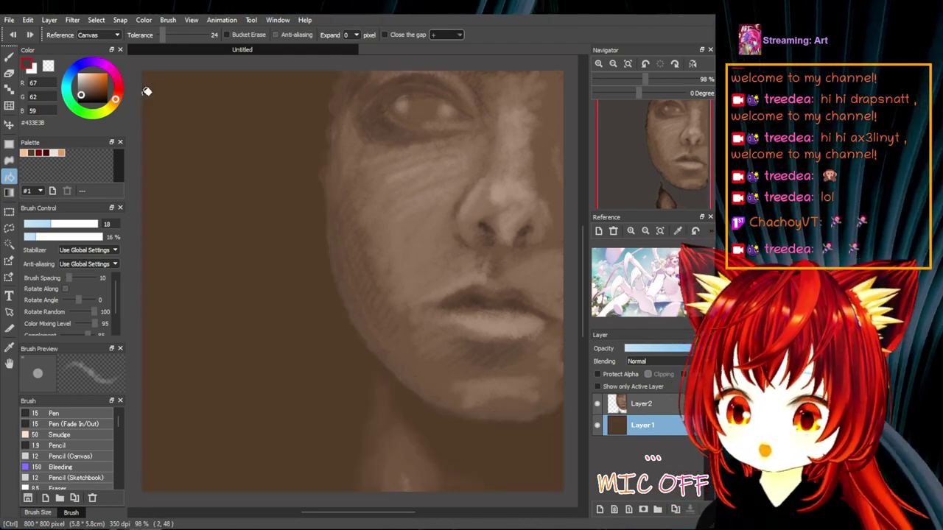
- Hide Layer2 and bucket-fill the Layer1 background with dark green #394723
{"action": "left_click", "coordinate": [597, 403]}
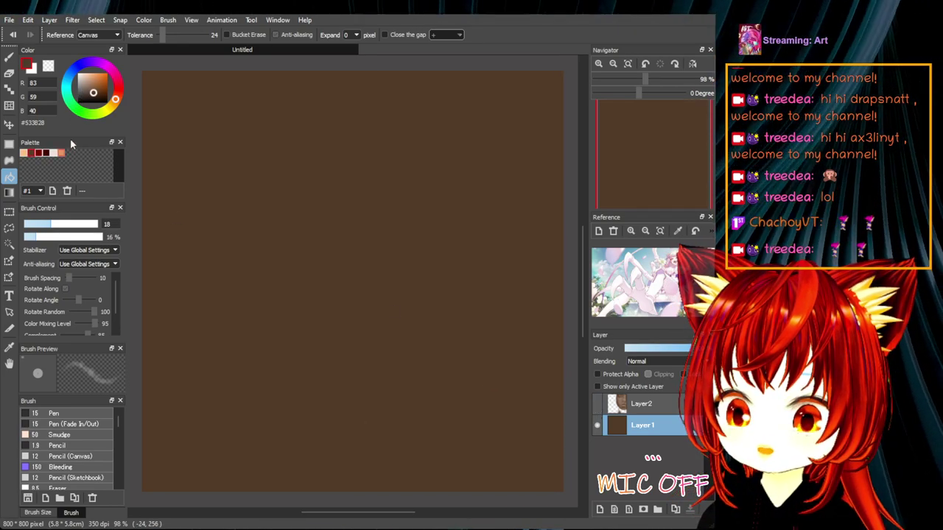
{"action": "left_click", "coordinate": [92, 92]}
{"action": "left_click", "coordinate": [94, 97]}
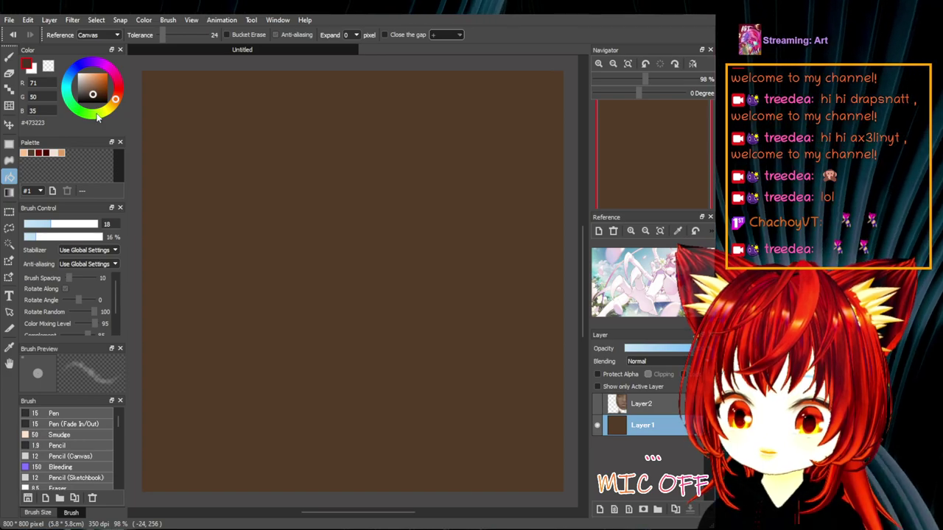
{"action": "left_click", "coordinate": [96, 114]}
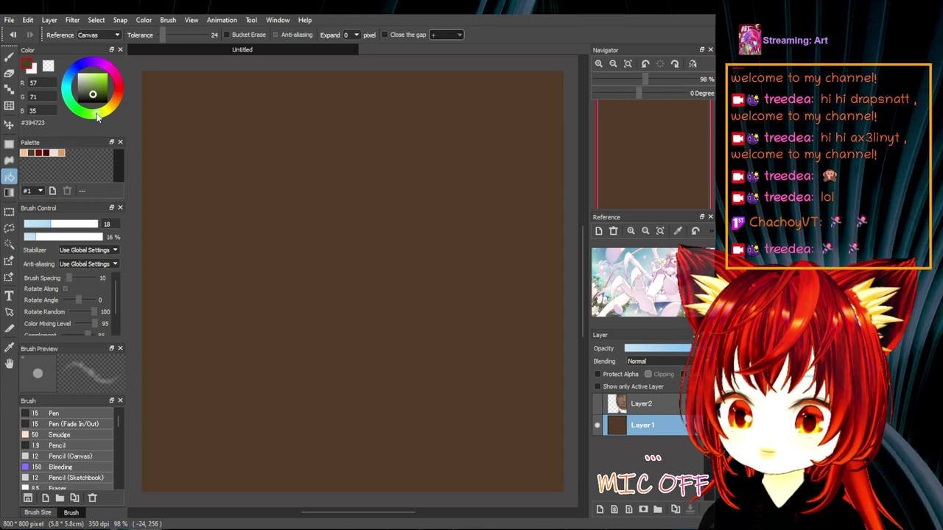
{"action": "left_click", "coordinate": [242, 214]}
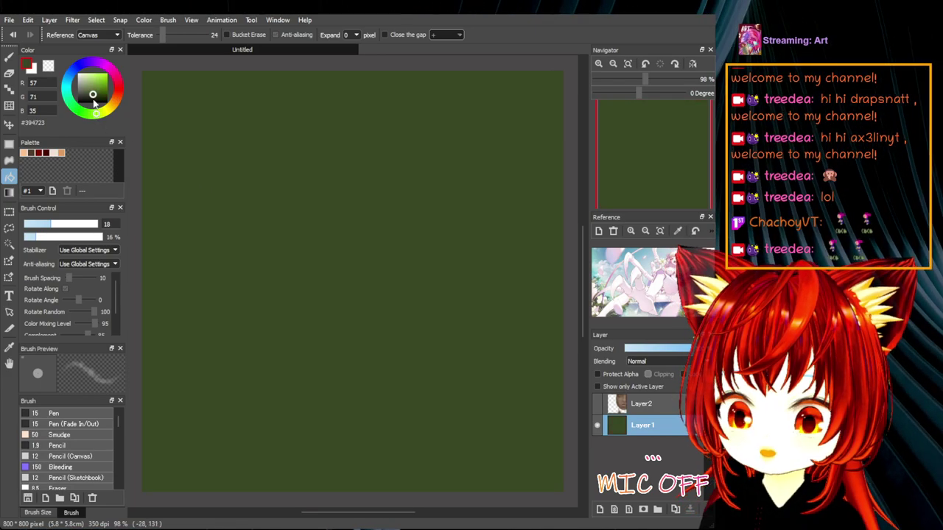
- Add a black-filled layer above Layer1, lower its opacity to 68%, and show Layer2 again
{"action": "left_click_drag", "start_coordinate": [93, 100], "coordinate": [358, 263]}
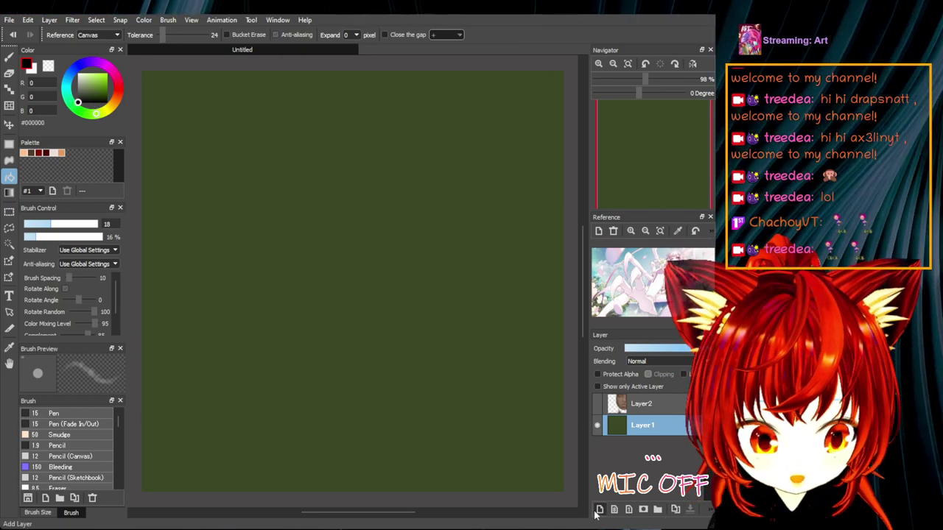
{"action": "left_click", "coordinate": [600, 510]}
{"action": "left_click", "coordinate": [219, 175]}
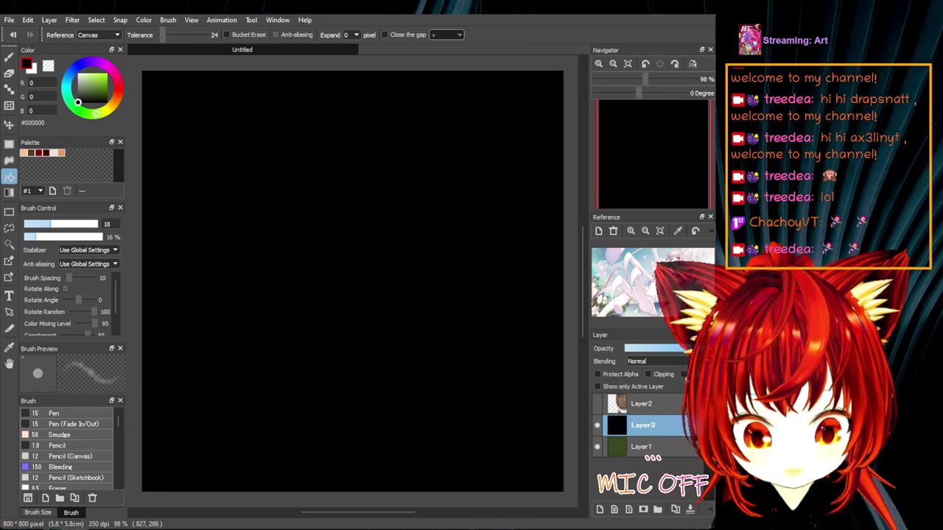
{"action": "left_click_drag", "start_coordinate": [681, 352], "coordinate": [675, 349]}
{"action": "left_click_drag", "start_coordinate": [670, 350], "coordinate": [666, 350]}
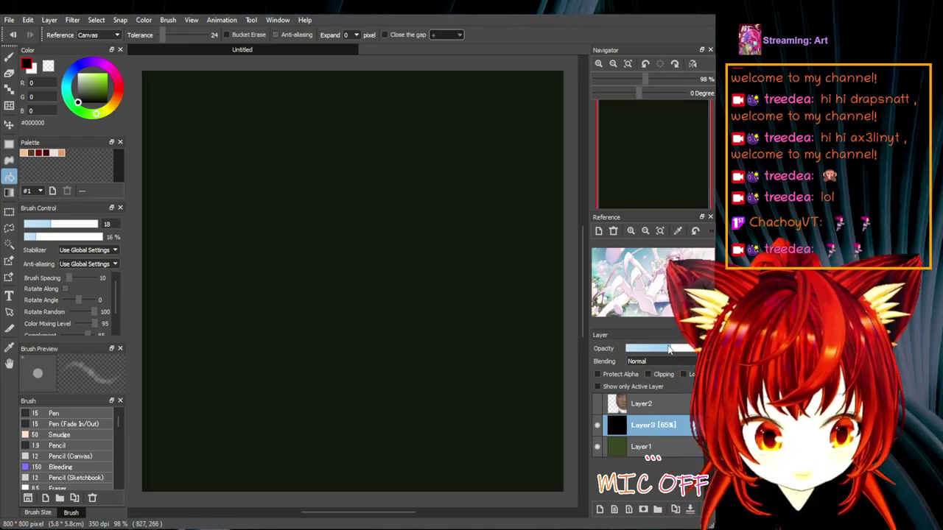
{"action": "left_click", "coordinate": [597, 404]}
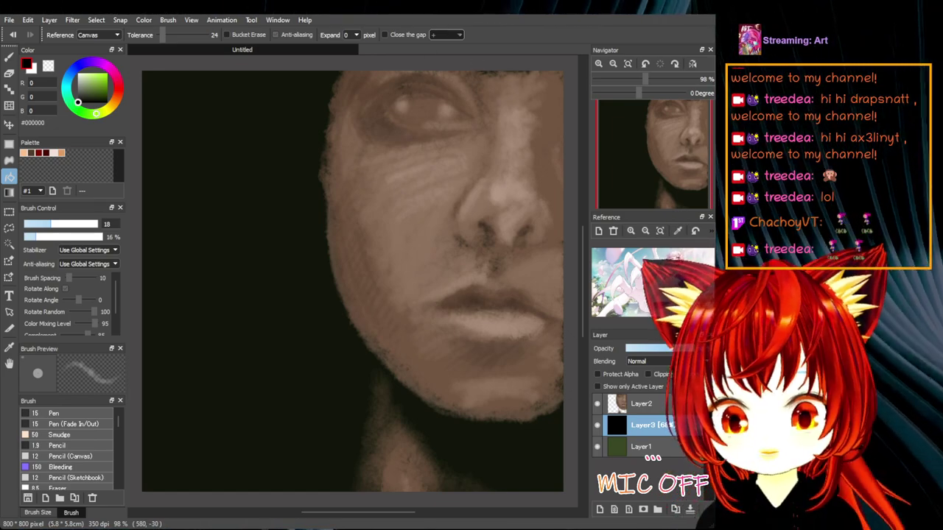
- Paint pale highlights on the nose bridge and tip on Layer2 with Oil paint 1 in #F0E0D6, size 10.5, 8% opacity
{"action": "left_click", "coordinate": [655, 403]}
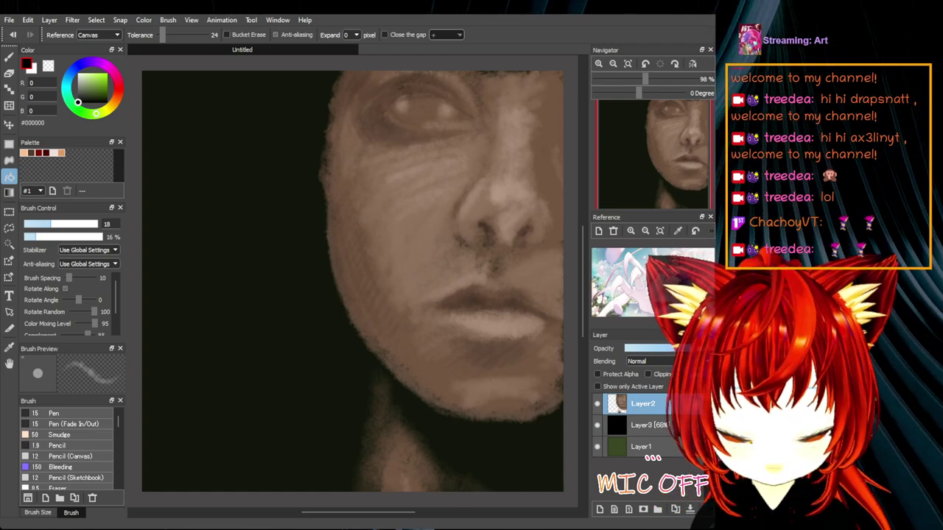
{"action": "left_click", "coordinate": [9, 56]}
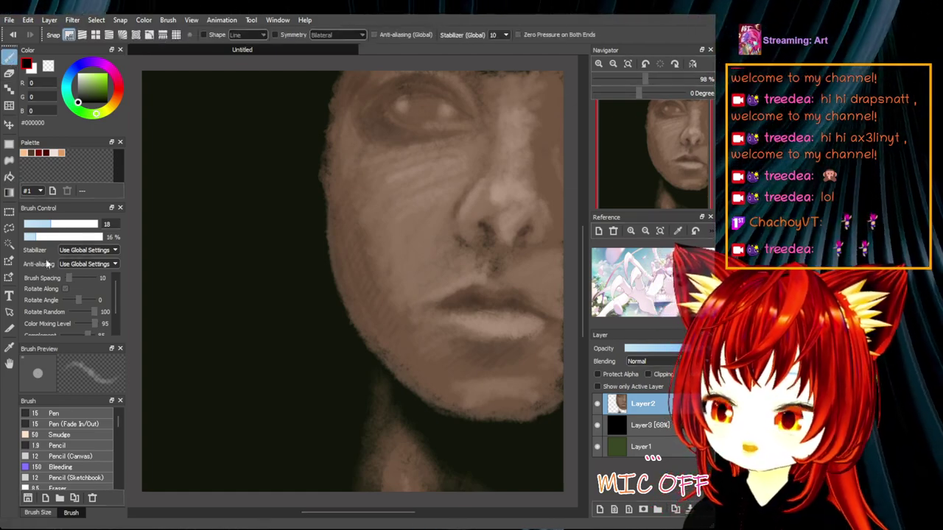
{"action": "scroll", "coordinate": [76, 462], "scroll_direction": "down", "scroll_amount": 1}
{"action": "scroll", "coordinate": [76, 462], "scroll_direction": "down", "scroll_amount": 5}
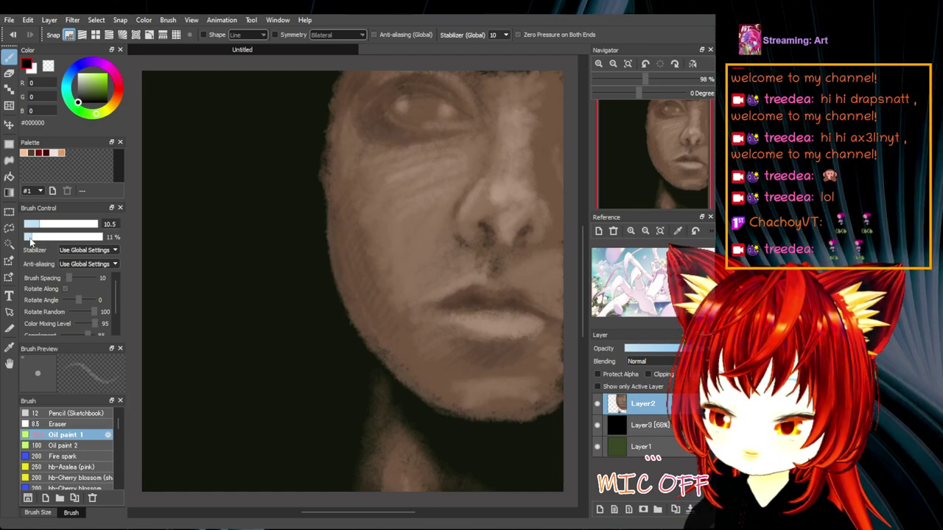
{"action": "left_click", "coordinate": [51, 154]}
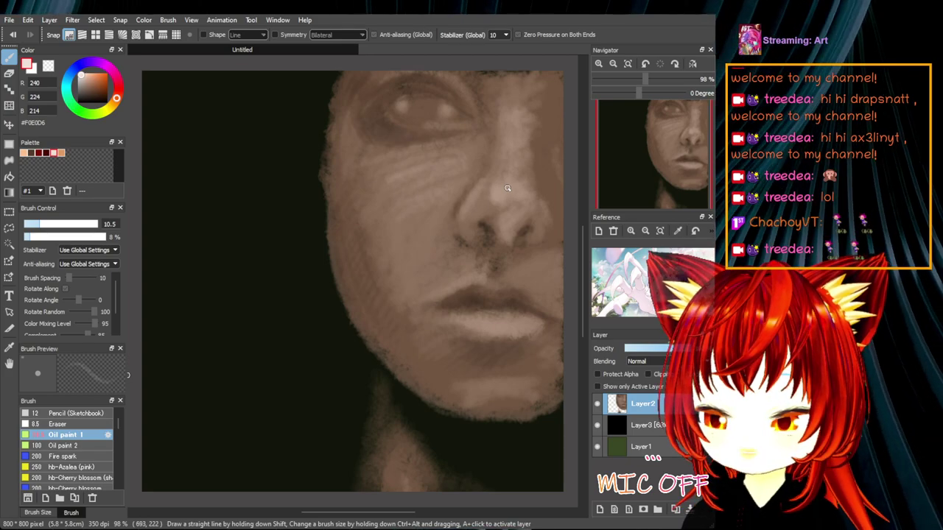
{"action": "left_click_drag", "start_coordinate": [507, 188], "coordinate": [531, 103]}
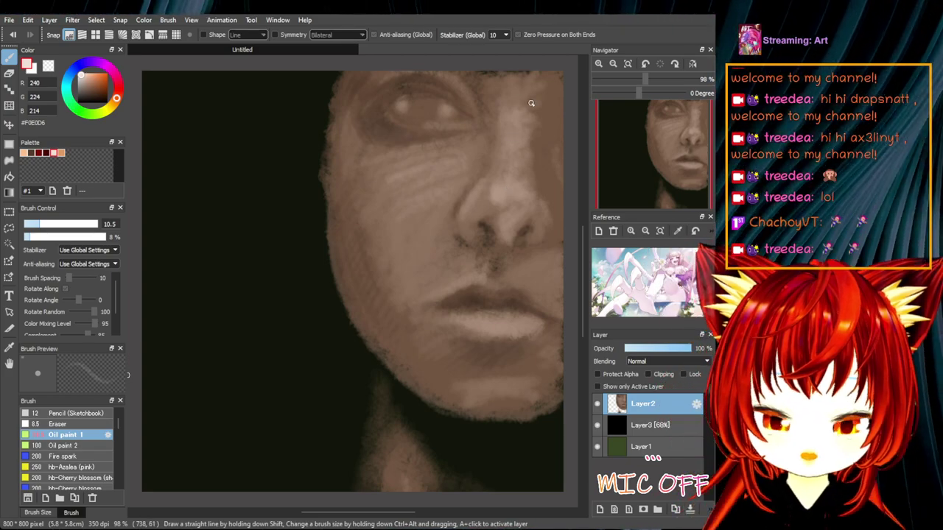
- Enlarge the brush to size 24 and lighten the lips and the skin around the mouth and nostrils
{"action": "left_click", "coordinate": [60, 226]}
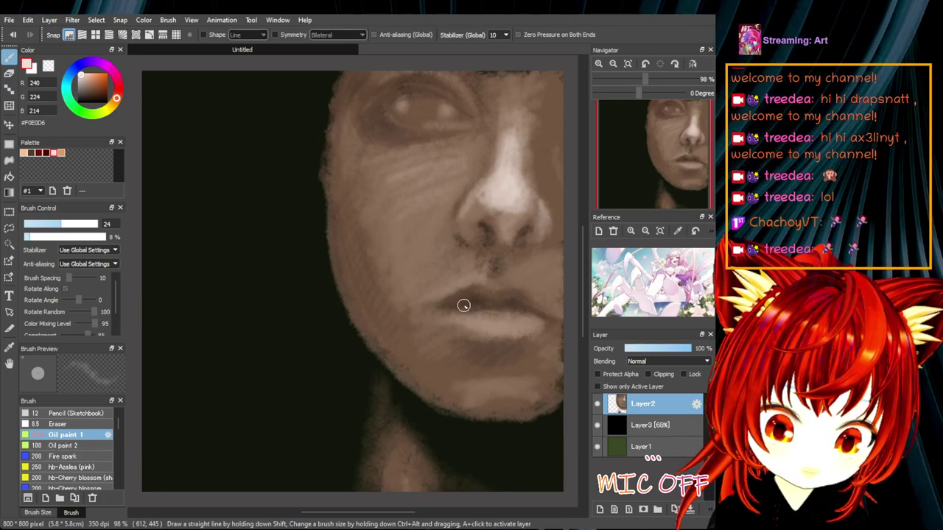
{"action": "key", "text": "e"}
{"action": "left_click", "coordinate": [9, 57]}
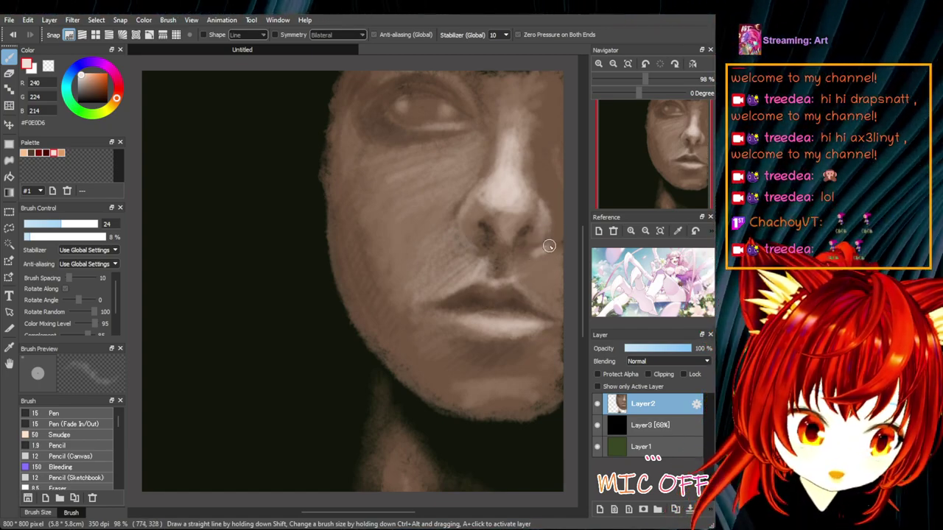
{"action": "left_click_drag", "start_coordinate": [534, 255], "coordinate": [549, 243]}
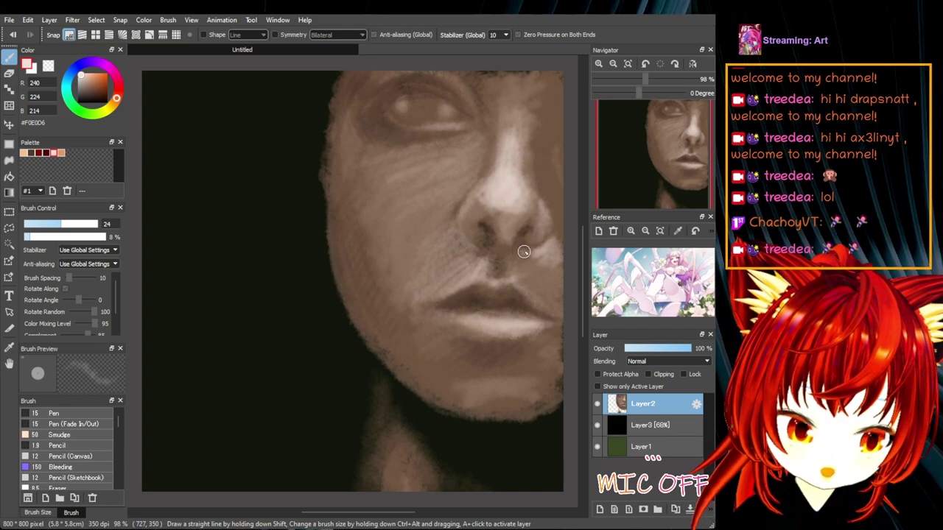
{"action": "mouse_move", "coordinate": [521, 294]}
{"action": "left_mouse_down"}
{"action": "mouse_move", "coordinate": [558, 280]}
{"action": "mouse_move", "coordinate": [538, 305]}
{"action": "mouse_move", "coordinate": [565, 304]}
{"action": "left_mouse_up"}
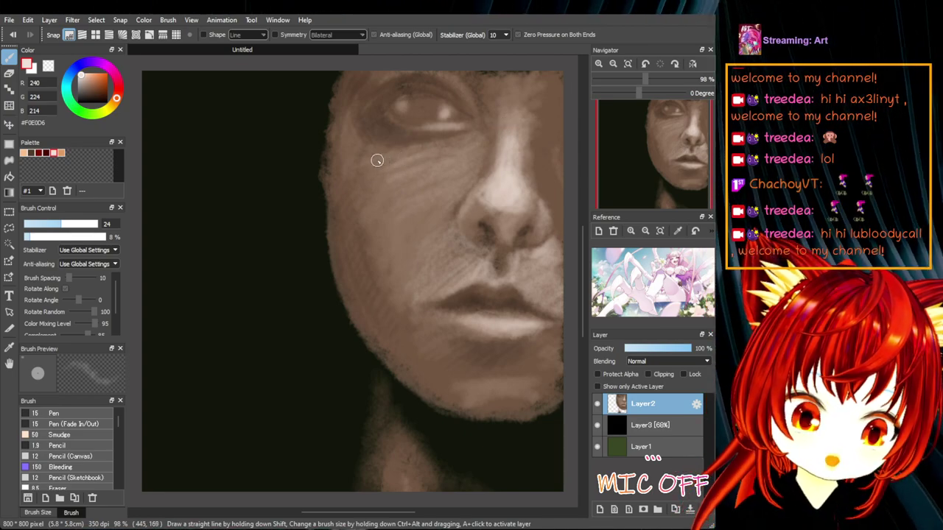
- Build up pale highlight strokes under the eye and across the cheek, chin and brow area
{"action": "mouse_move", "coordinate": [410, 167]}
{"action": "left_mouse_down"}
{"action": "mouse_move", "coordinate": [449, 145]}
{"action": "mouse_move", "coordinate": [426, 199]}
{"action": "mouse_move", "coordinate": [460, 142]}
{"action": "left_mouse_up"}
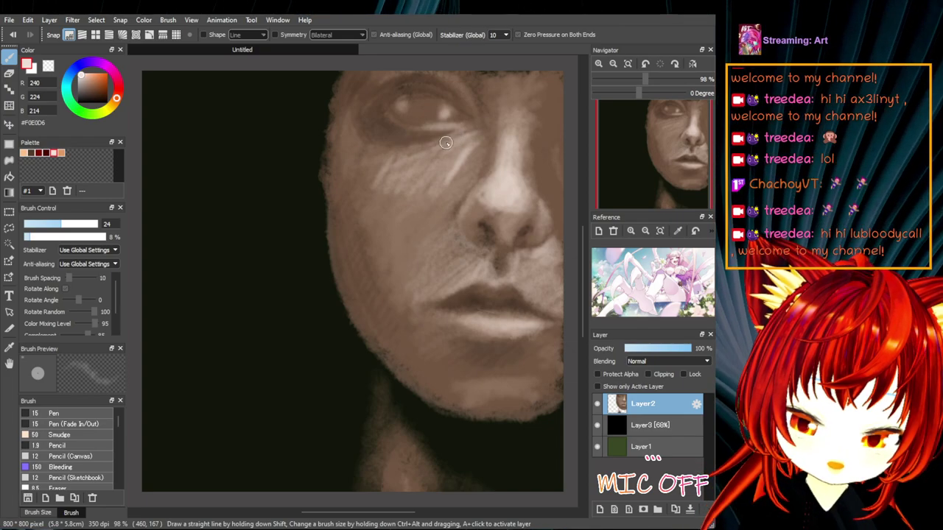
{"action": "mouse_move", "coordinate": [413, 156]}
{"action": "left_mouse_down"}
{"action": "mouse_move", "coordinate": [423, 166]}
{"action": "mouse_move", "coordinate": [457, 154]}
{"action": "mouse_move", "coordinate": [445, 169]}
{"action": "left_mouse_up"}
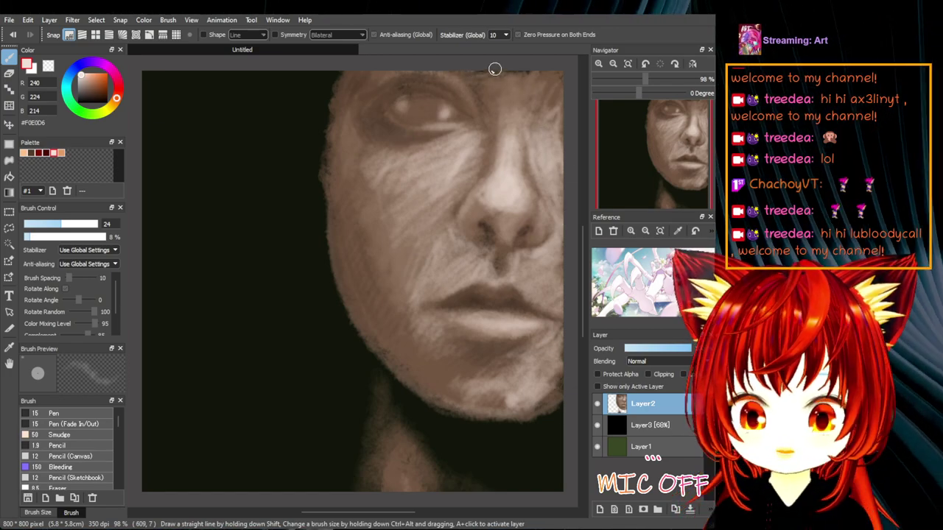
{"action": "mouse_move", "coordinate": [512, 71]}
{"action": "left_mouse_down"}
{"action": "mouse_move", "coordinate": [556, 70]}
{"action": "mouse_move", "coordinate": [502, 101]}
{"action": "mouse_move", "coordinate": [497, 117]}
{"action": "mouse_move", "coordinate": [540, 91]}
{"action": "left_mouse_up"}
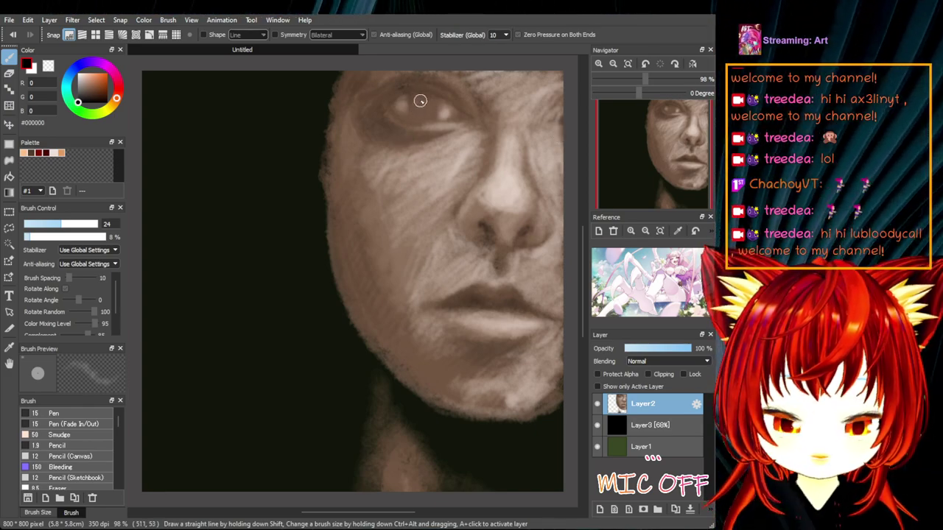
- Darken the iris and both nostrils with black at brush size 24 and 8% opacity
{"action": "key", "text": "e"}
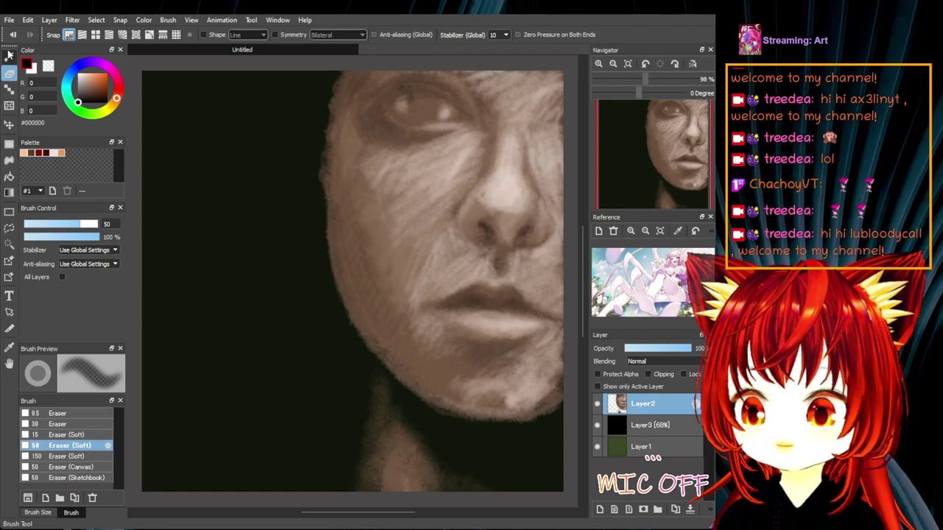
{"action": "key", "text": "b"}
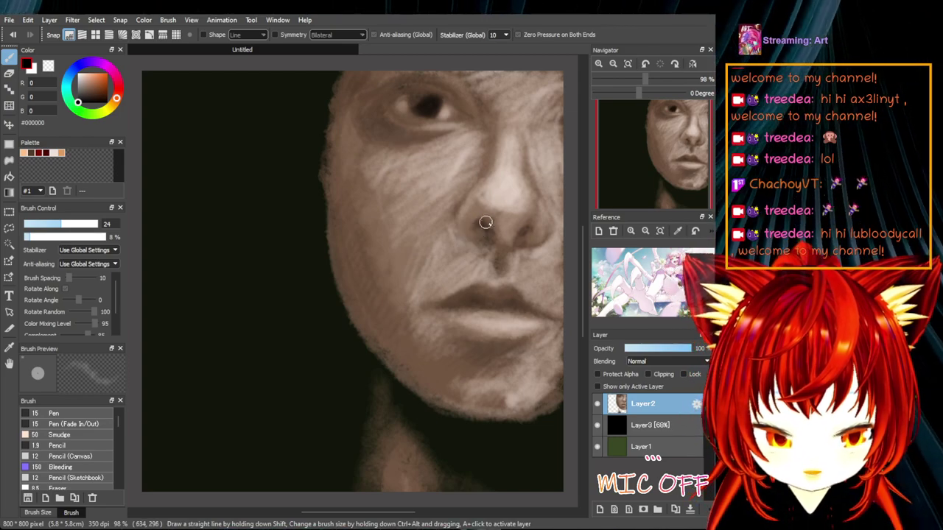
{"action": "left_click_drag", "start_coordinate": [488, 226], "coordinate": [497, 251]}
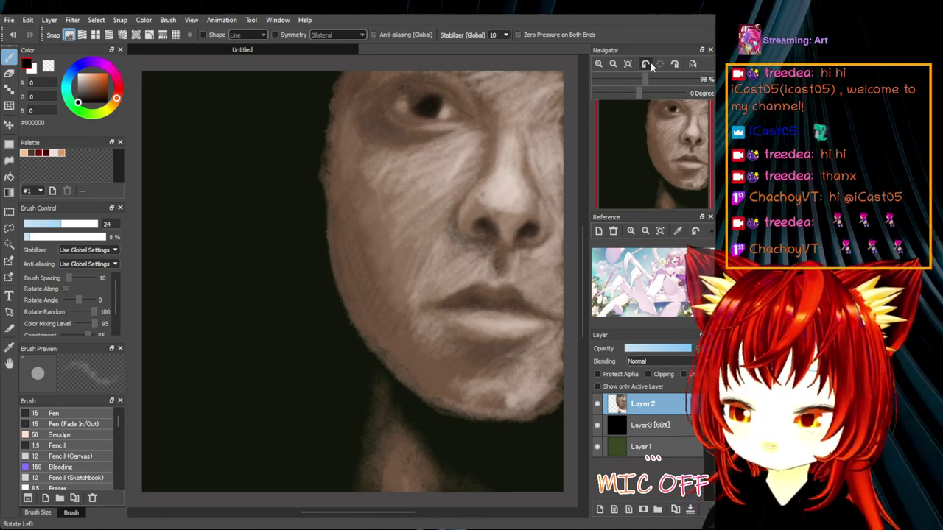
- Tint the cheek, inner brow, lower lip and jaw red with #800000 at brush size 39, and blend the redness with #806161
{"action": "left_click", "coordinate": [24, 154]}
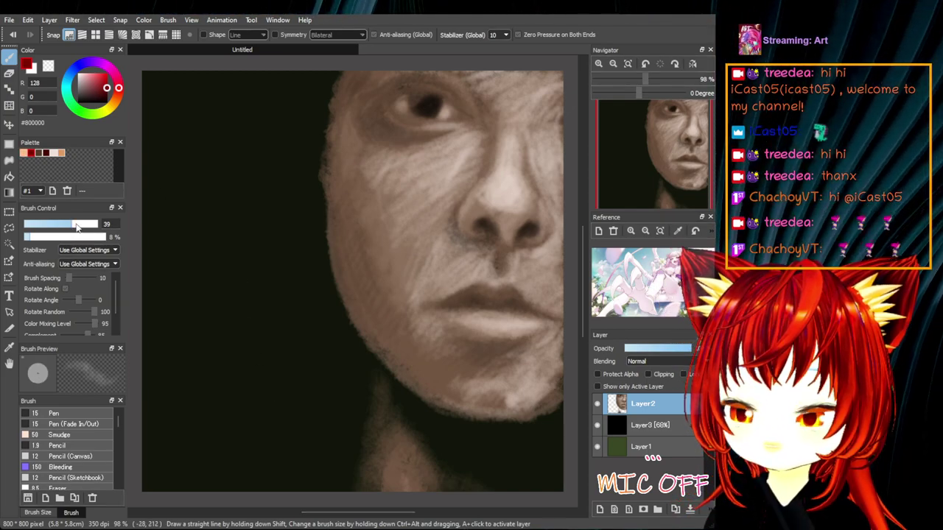
{"action": "left_click_drag", "start_coordinate": [328, 266], "coordinate": [353, 266]}
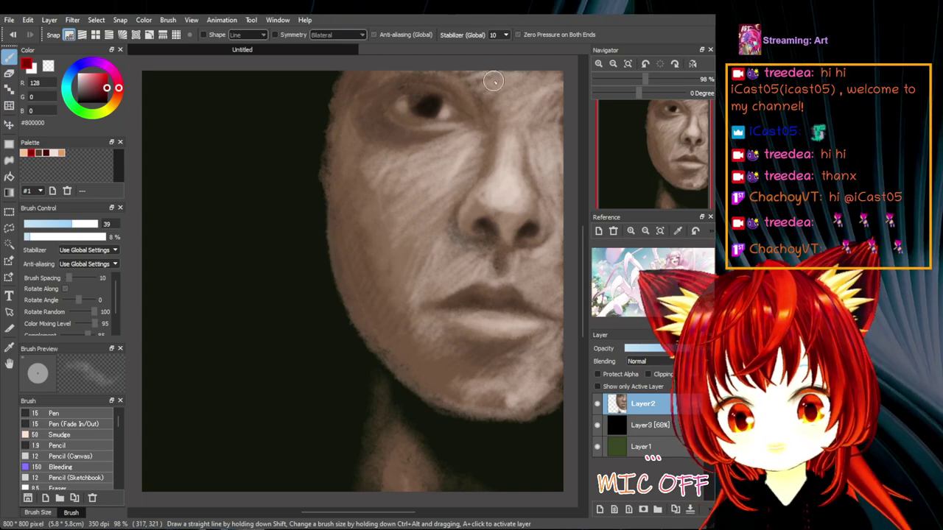
{"action": "left_click_drag", "start_coordinate": [479, 79], "coordinate": [483, 95]}
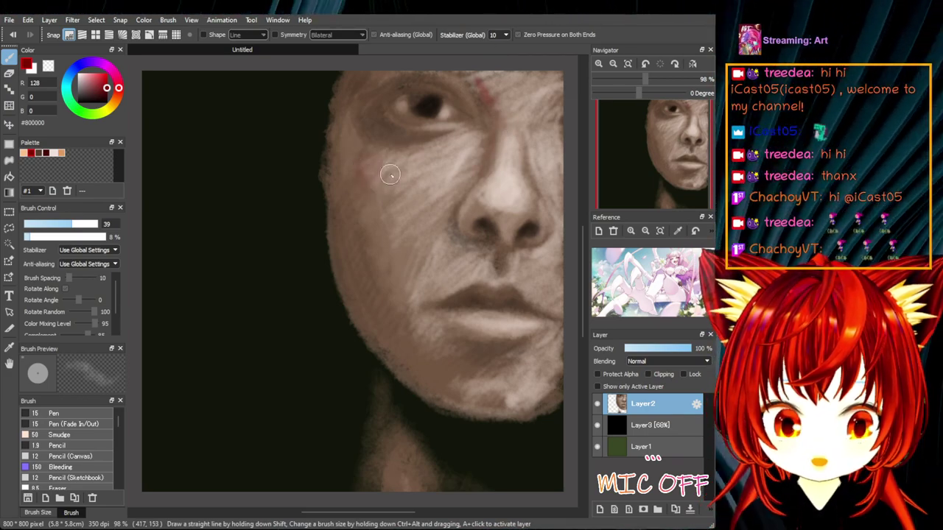
{"action": "mouse_move", "coordinate": [401, 218]}
{"action": "left_mouse_down"}
{"action": "mouse_move", "coordinate": [375, 255]}
{"action": "mouse_move", "coordinate": [391, 234]}
{"action": "mouse_move", "coordinate": [383, 251]}
{"action": "left_mouse_up"}
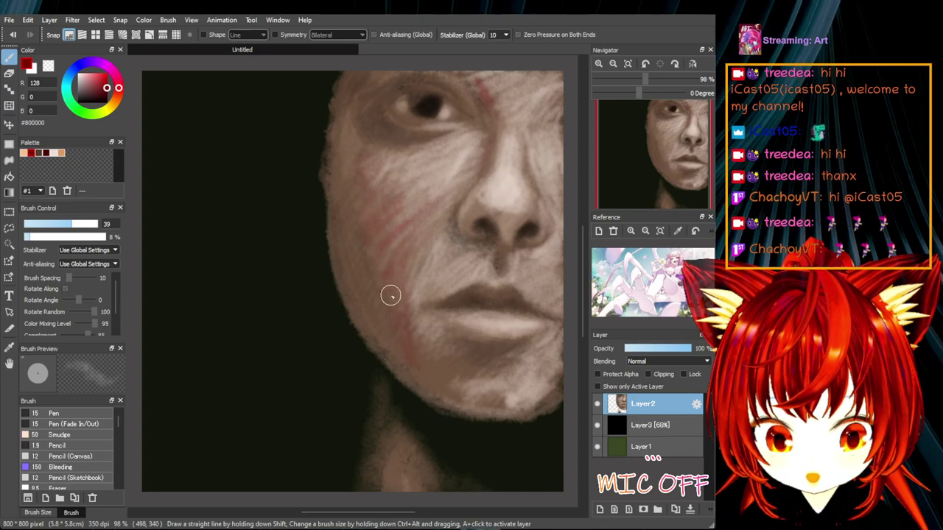
{"action": "left_click_drag", "start_coordinate": [389, 265], "coordinate": [383, 297]}
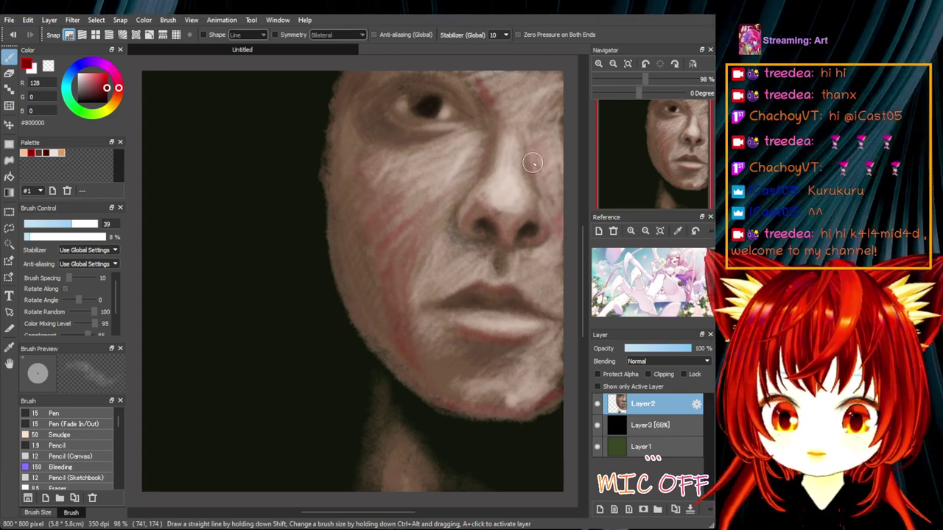
{"action": "left_click", "coordinate": [83, 89]}
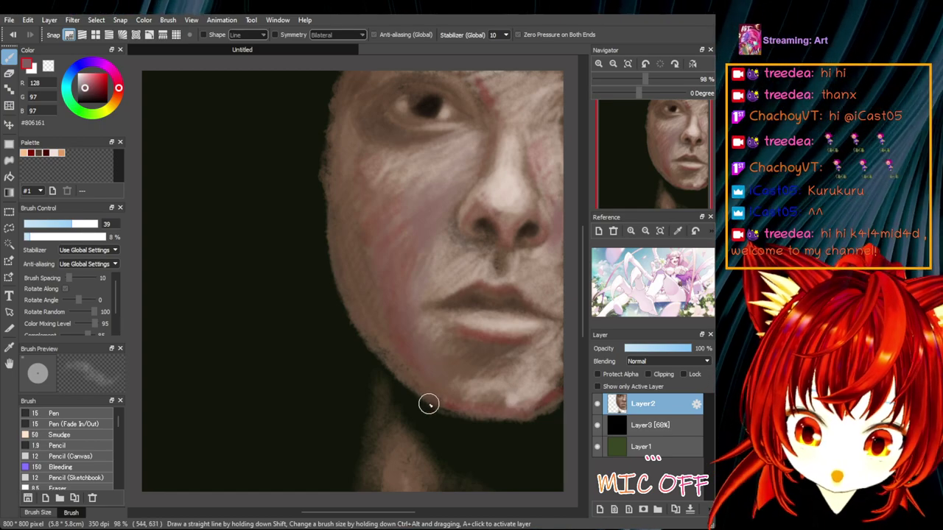
{"action": "left_click_drag", "start_coordinate": [427, 400], "coordinate": [436, 383]}
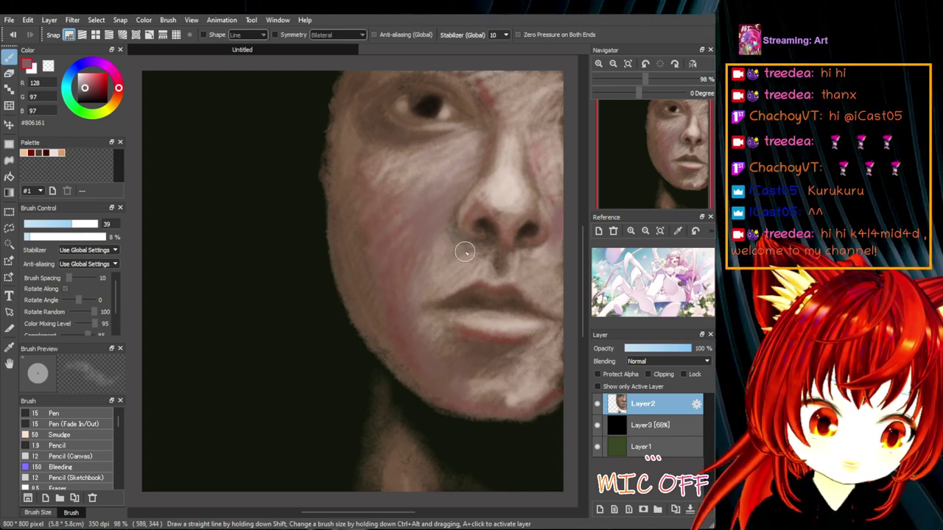
- Reduce the brush to size 15 and paint dark red accents around the nostril edge with #510707 and #470202
{"action": "left_click", "coordinate": [89, 92]}
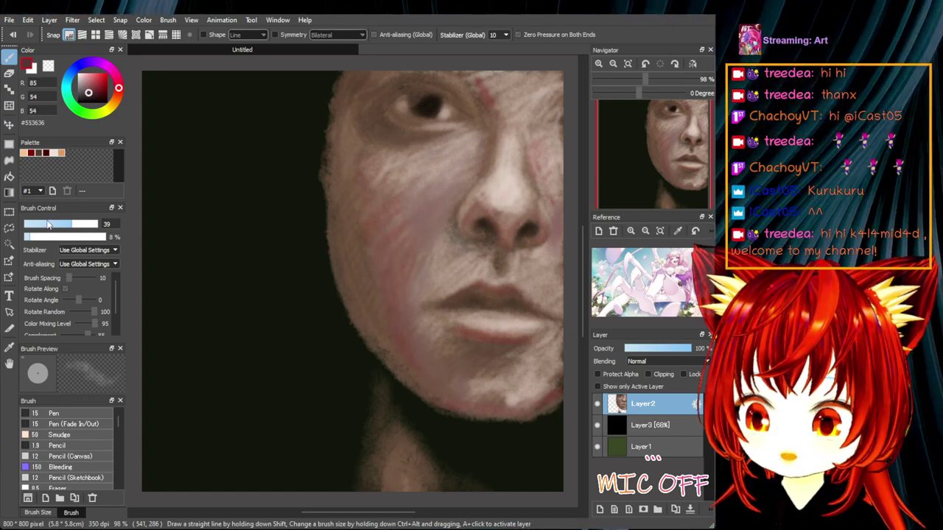
{"action": "left_click_drag", "start_coordinate": [52, 229], "coordinate": [50, 223]}
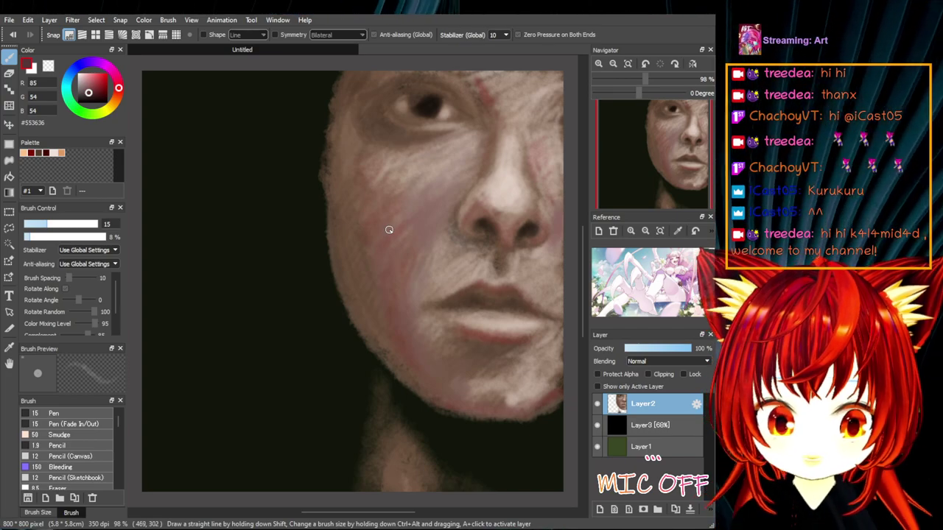
{"action": "left_click", "coordinate": [106, 94]}
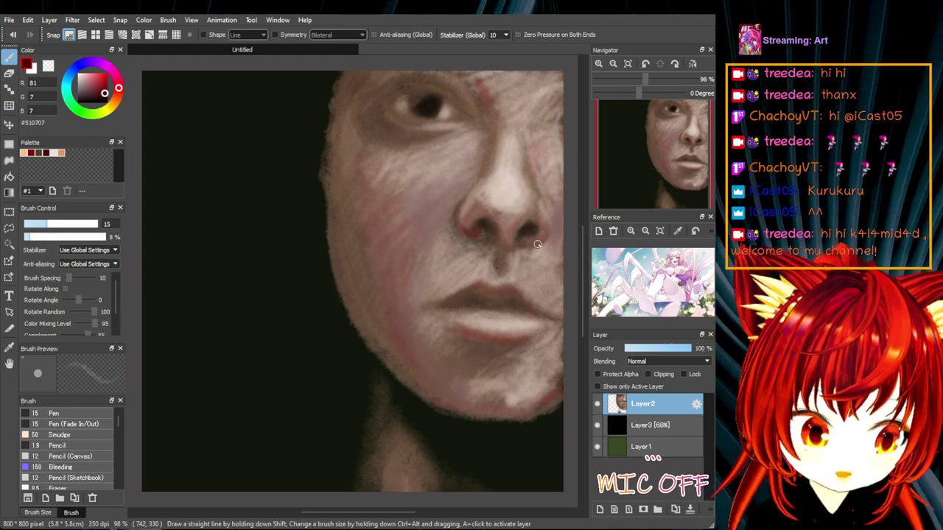
{"action": "left_click", "coordinate": [107, 95]}
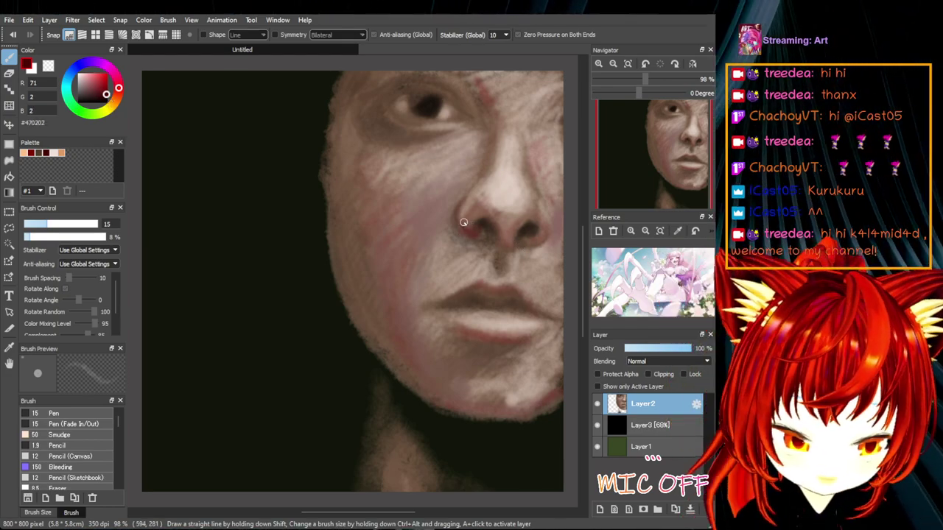
{"action": "mouse_move", "coordinate": [473, 229]}
{"action": "left_mouse_down"}
{"action": "mouse_move", "coordinate": [494, 226]}
{"action": "mouse_move", "coordinate": [462, 212]}
{"action": "mouse_move", "coordinate": [459, 221]}
{"action": "mouse_move", "coordinate": [462, 208]}
{"action": "mouse_move", "coordinate": [484, 211]}
{"action": "left_mouse_up"}
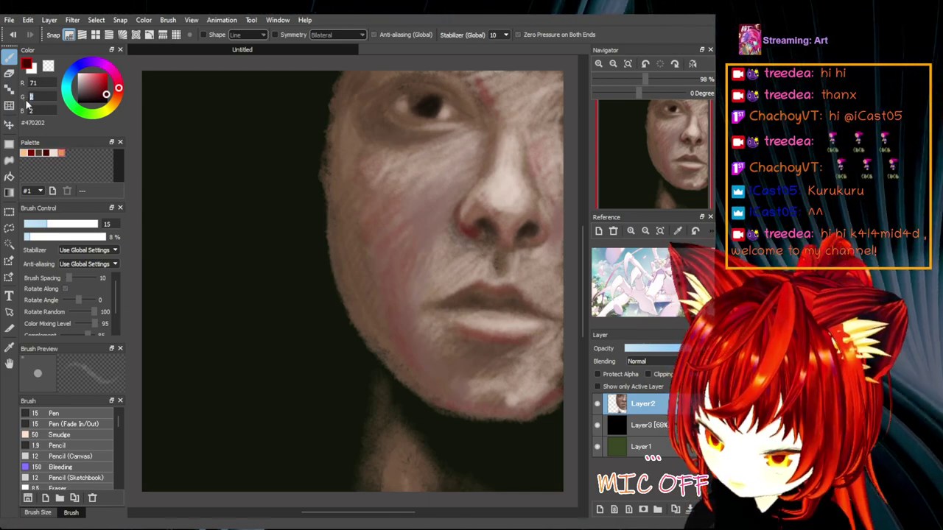
- Set the colour to #210000 and deepen the dark accents around the nostrils and along the mouth line
{"action": "type", "text": "0"}
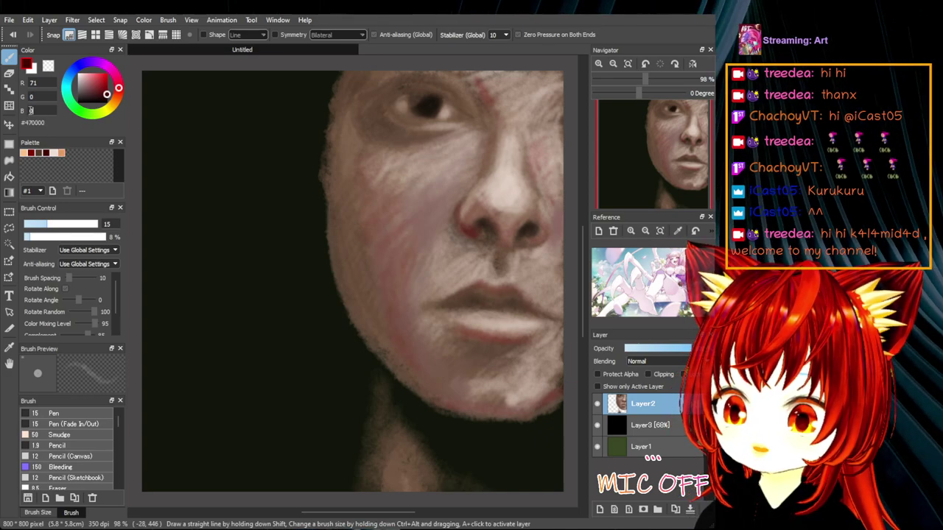
{"action": "double_click", "coordinate": [38, 84]}
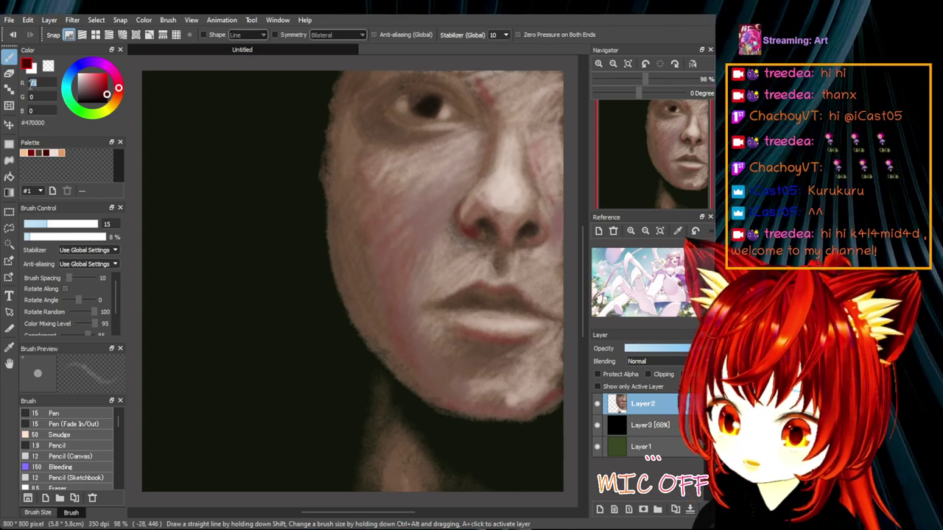
{"action": "type", "text": "33"}
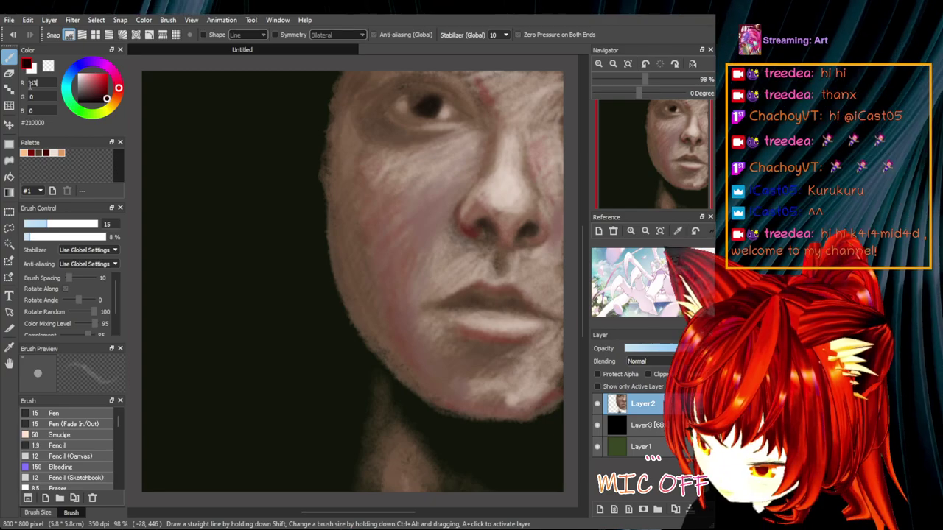
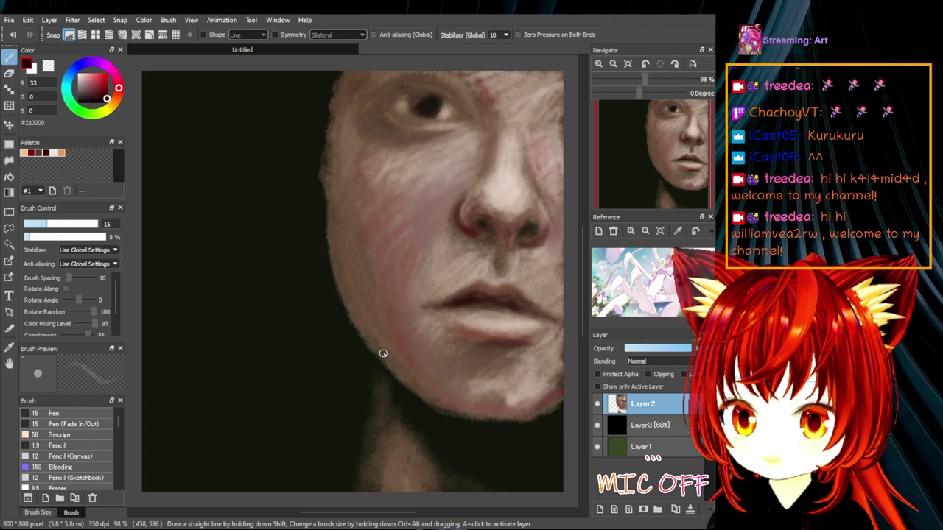
- Smooth the skin strokes across the face with the Bleeding brush at 97% opacity, working at sizes 9.8 and 19
{"action": "left_click", "coordinate": [88, 466]}
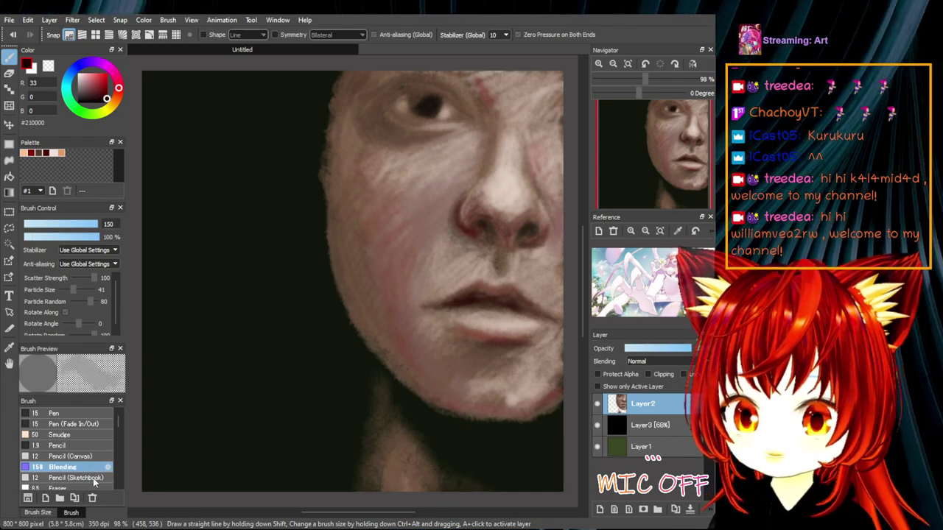
{"action": "left_click", "coordinate": [47, 237]}
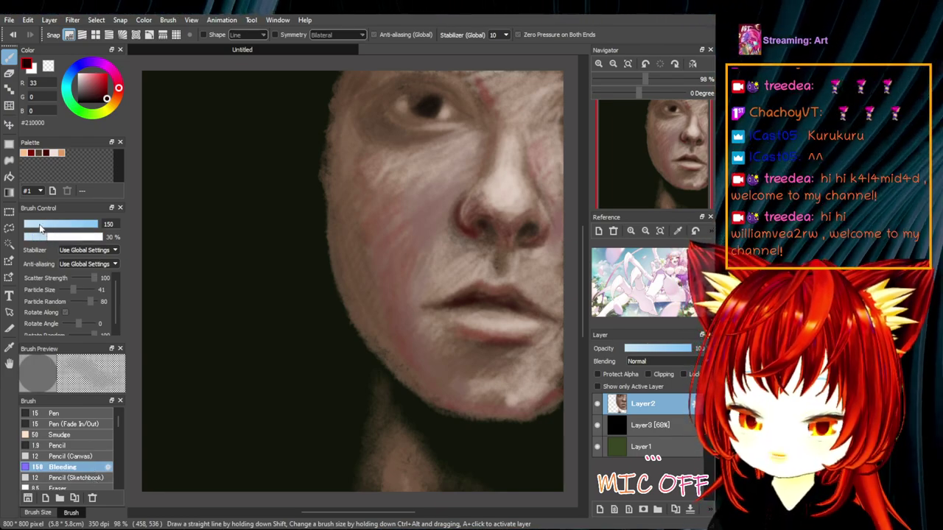
{"action": "left_click", "coordinate": [41, 224]}
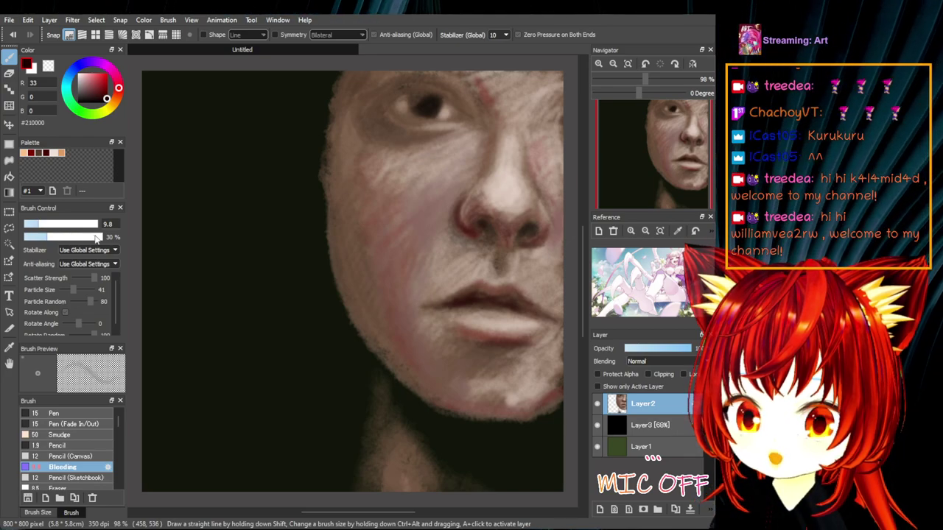
{"action": "left_click_drag", "start_coordinate": [69, 236], "coordinate": [96, 241]}
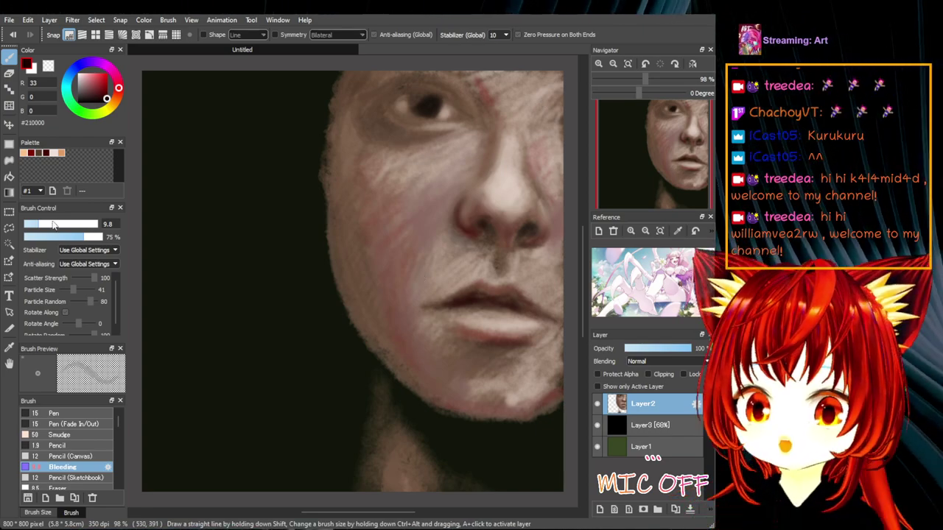
{"action": "left_click_drag", "start_coordinate": [80, 233], "coordinate": [101, 236]}
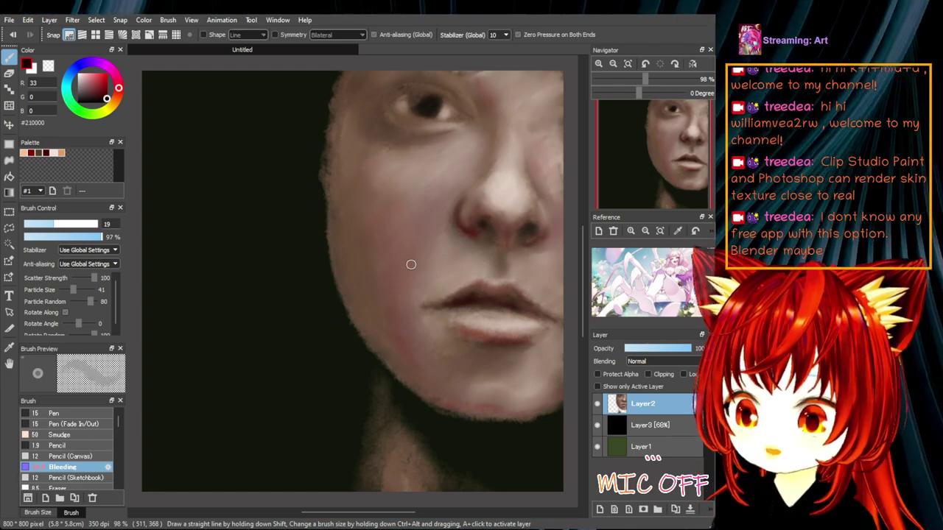
- Erase the rough outer face edge and neck with the size 50 soft eraser, and soften the jaw contour with the Bleeding brush at size 28
{"action": "key", "text": "e"}
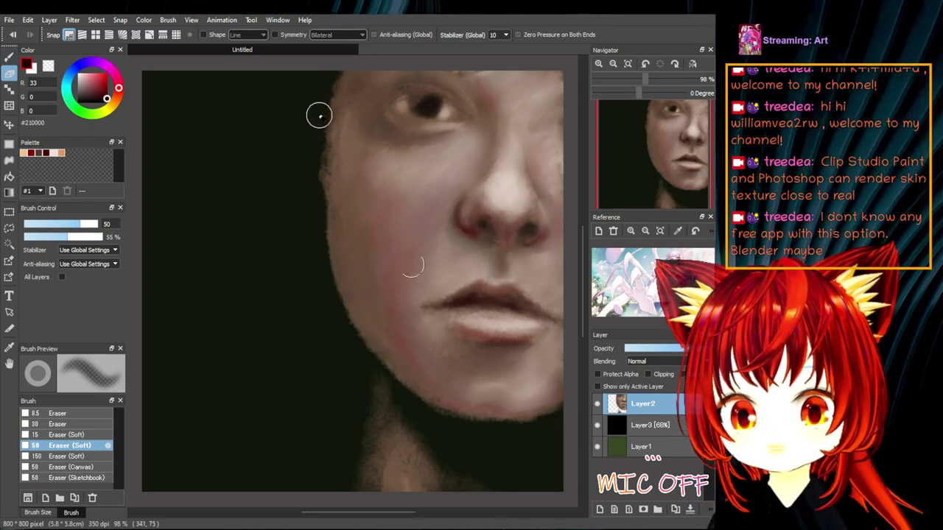
{"action": "mouse_move", "coordinate": [318, 98]}
{"action": "left_mouse_down"}
{"action": "mouse_move", "coordinate": [316, 301]}
{"action": "mouse_move", "coordinate": [313, 109]}
{"action": "mouse_move", "coordinate": [327, 285]}
{"action": "mouse_move", "coordinate": [303, 109]}
{"action": "left_mouse_up"}
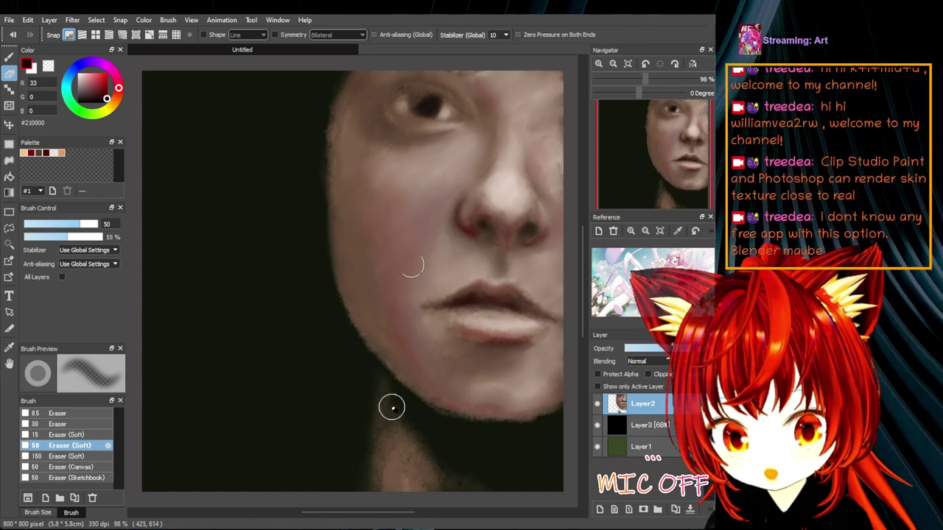
{"action": "mouse_move", "coordinate": [375, 384]}
{"action": "left_mouse_down"}
{"action": "mouse_move", "coordinate": [426, 471]}
{"action": "mouse_move", "coordinate": [386, 410]}
{"action": "mouse_move", "coordinate": [409, 466]}
{"action": "mouse_move", "coordinate": [382, 426]}
{"action": "mouse_move", "coordinate": [400, 454]}
{"action": "mouse_move", "coordinate": [409, 468]}
{"action": "mouse_move", "coordinate": [426, 455]}
{"action": "mouse_move", "coordinate": [454, 492]}
{"action": "mouse_move", "coordinate": [407, 420]}
{"action": "mouse_move", "coordinate": [452, 494]}
{"action": "mouse_move", "coordinate": [407, 423]}
{"action": "mouse_move", "coordinate": [388, 436]}
{"action": "left_mouse_up"}
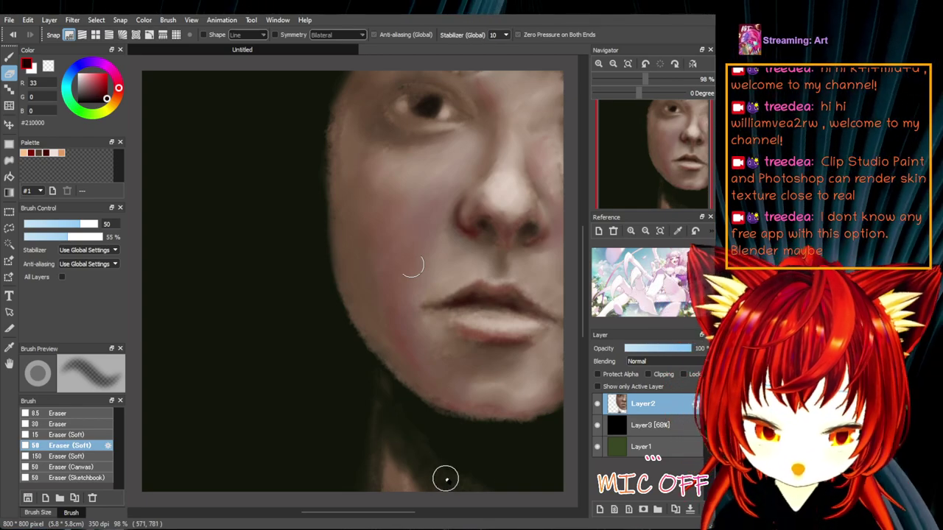
{"action": "left_click_drag", "start_coordinate": [374, 398], "coordinate": [354, 497]}
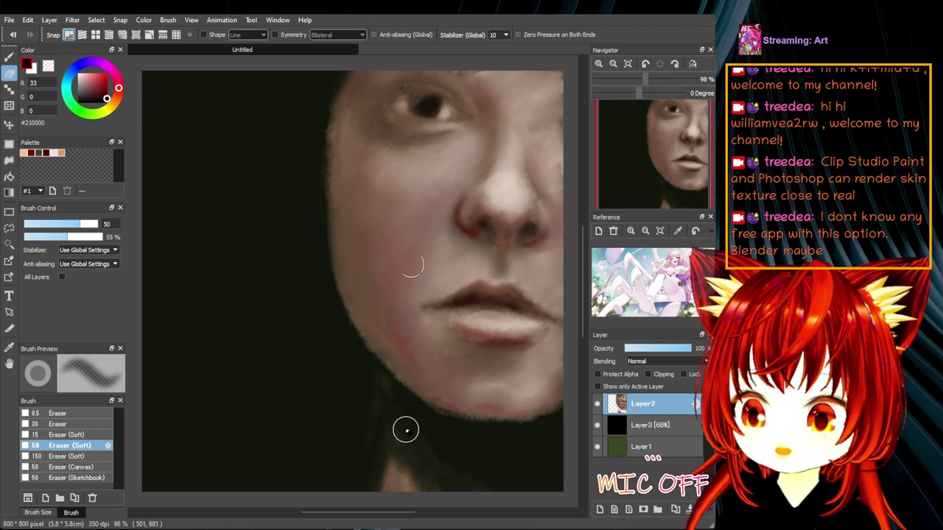
{"action": "key", "text": "p"}
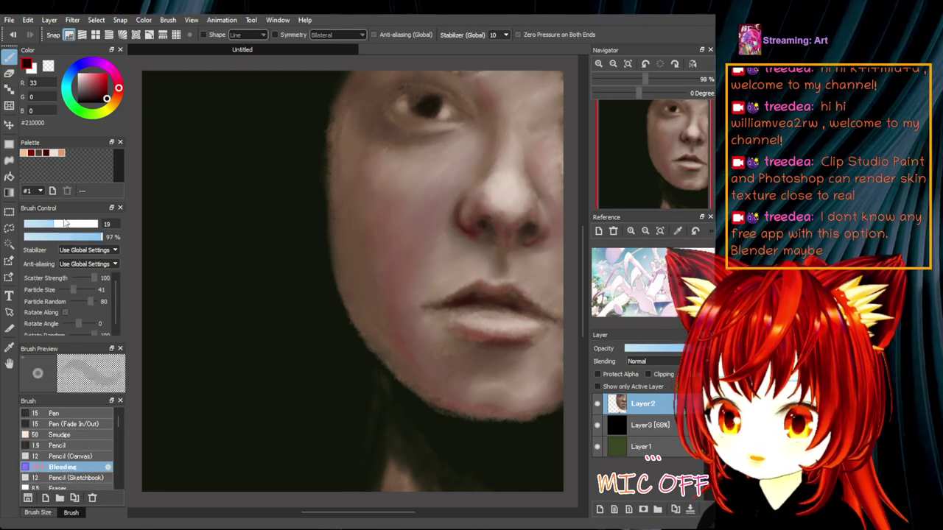
{"action": "left_click", "coordinate": [62, 225]}
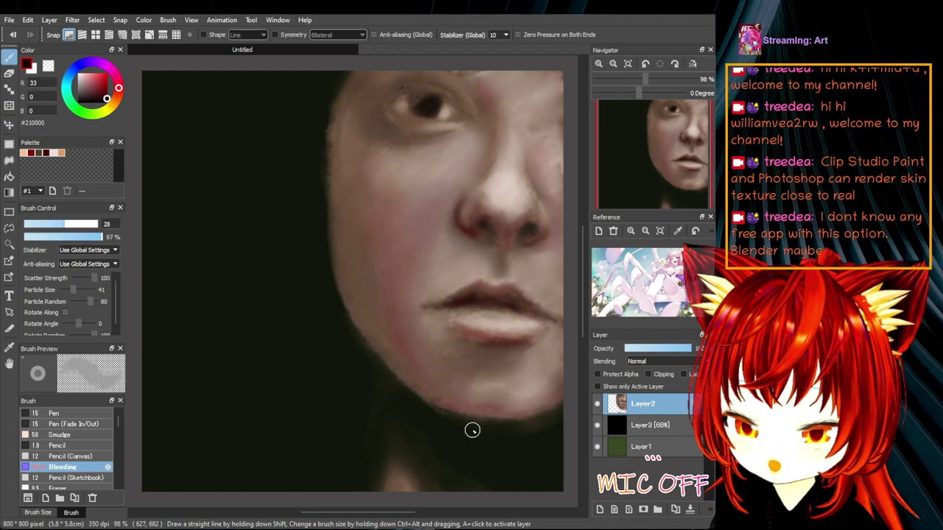
- Shade the outer side of the face, eye socket and jaw in black #000000 with the AirBrush at size 147 and 4% opacity
{"action": "scroll", "coordinate": [118, 455], "scroll_direction": "down", "scroll_amount": 5}
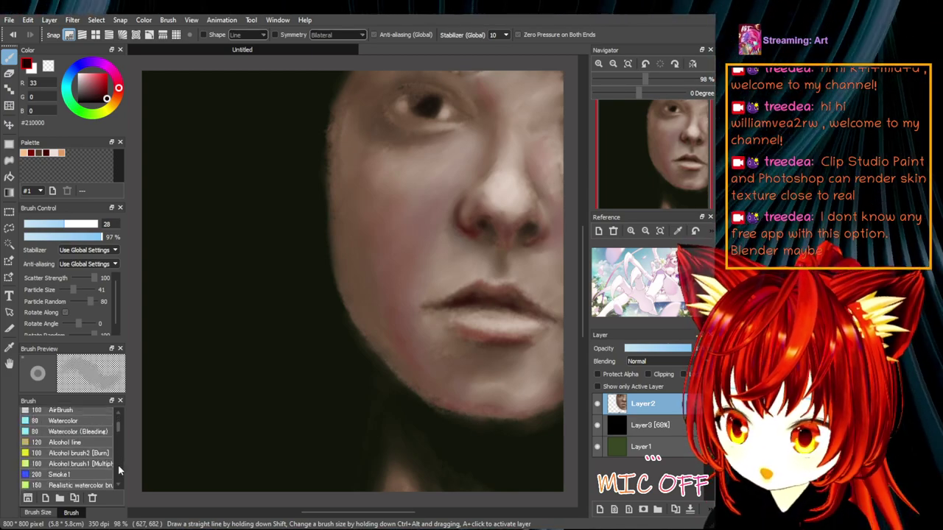
{"action": "left_click", "coordinate": [101, 411]}
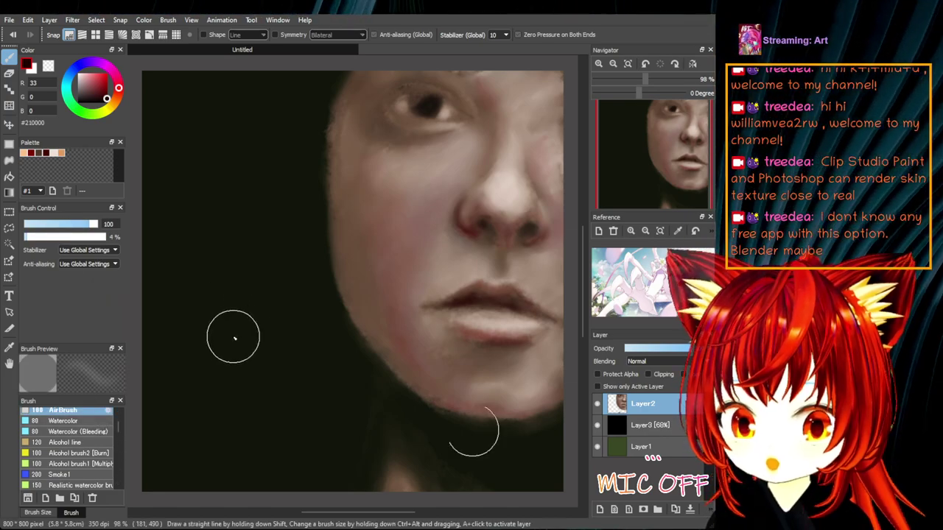
{"action": "left_click_drag", "start_coordinate": [89, 97], "coordinate": [63, 137]}
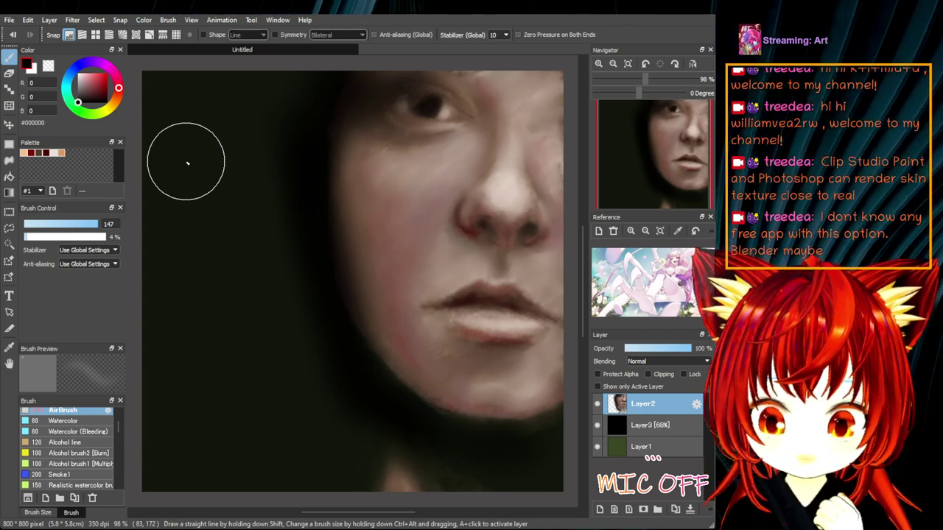
{"action": "mouse_move", "coordinate": [349, 370]}
{"action": "left_mouse_down"}
{"action": "mouse_move", "coordinate": [383, 396]}
{"action": "mouse_move", "coordinate": [362, 363]}
{"action": "mouse_move", "coordinate": [384, 401]}
{"action": "mouse_move", "coordinate": [351, 318]}
{"action": "mouse_move", "coordinate": [395, 416]}
{"action": "mouse_move", "coordinate": [334, 305]}
{"action": "mouse_move", "coordinate": [408, 423]}
{"action": "left_mouse_up"}
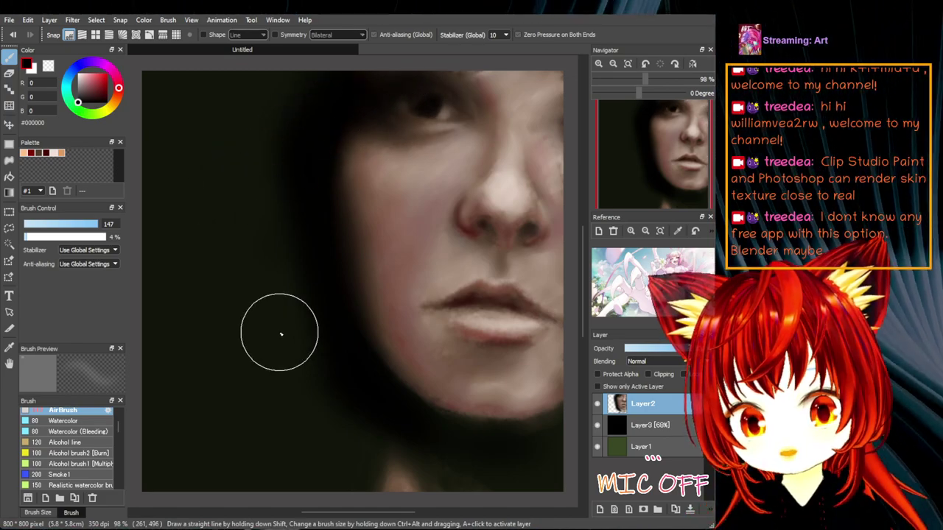
- Raise Layer3's opacity to 100% and darken the neck on Layer2 with the black AirBrush
{"action": "left_click", "coordinate": [645, 426]}
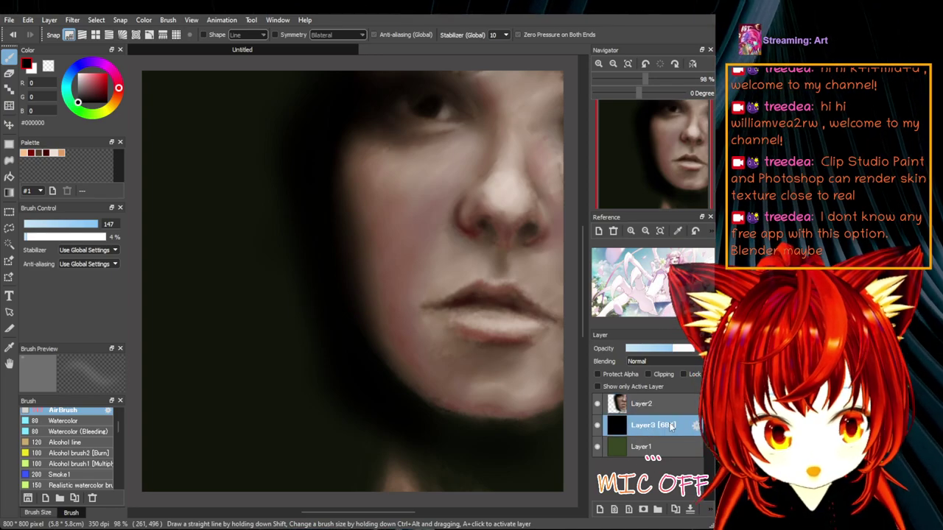
{"action": "left_click", "coordinate": [677, 350]}
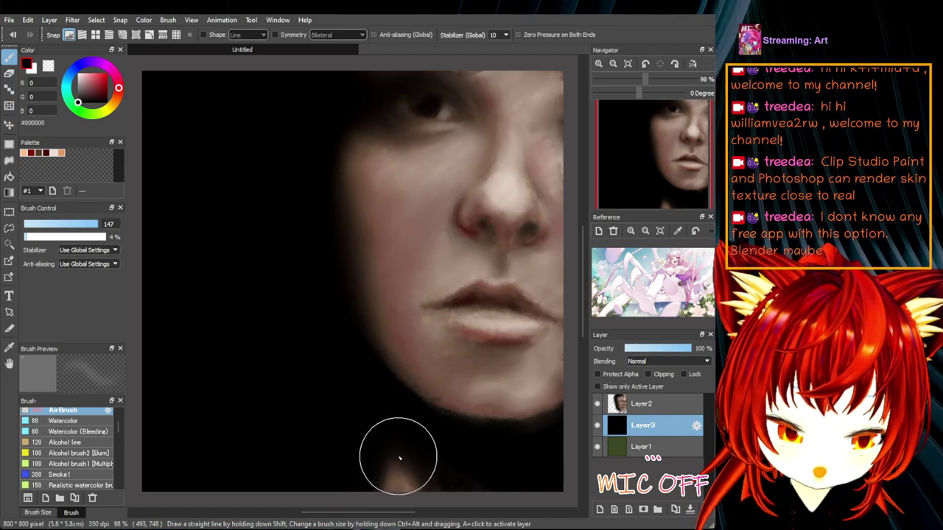
{"action": "left_click", "coordinate": [419, 447], "text": "alt"}
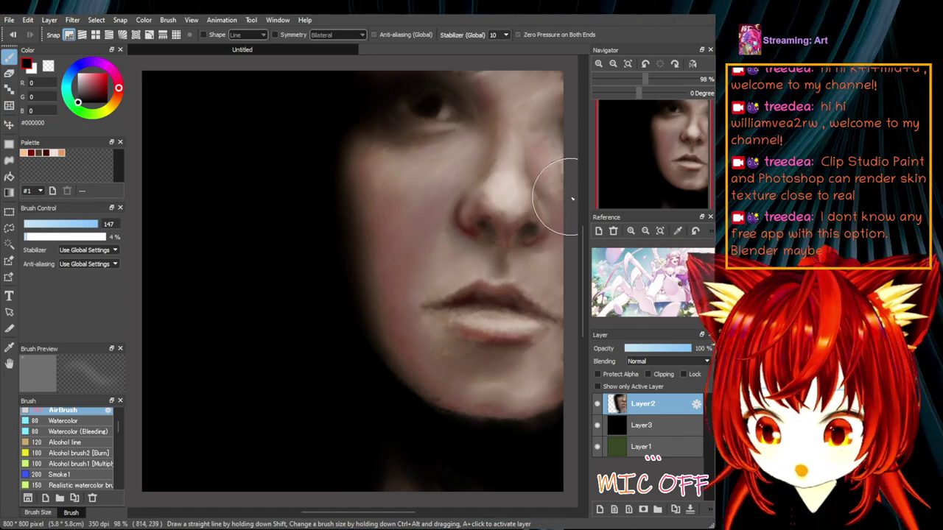
- Reduce the AirBrush to size 36 and redden the cheek and jaw with #552828 and #681B1A
{"action": "left_click_drag", "start_coordinate": [573, 199], "coordinate": [560, 199], "text": "ctrl+alt"}
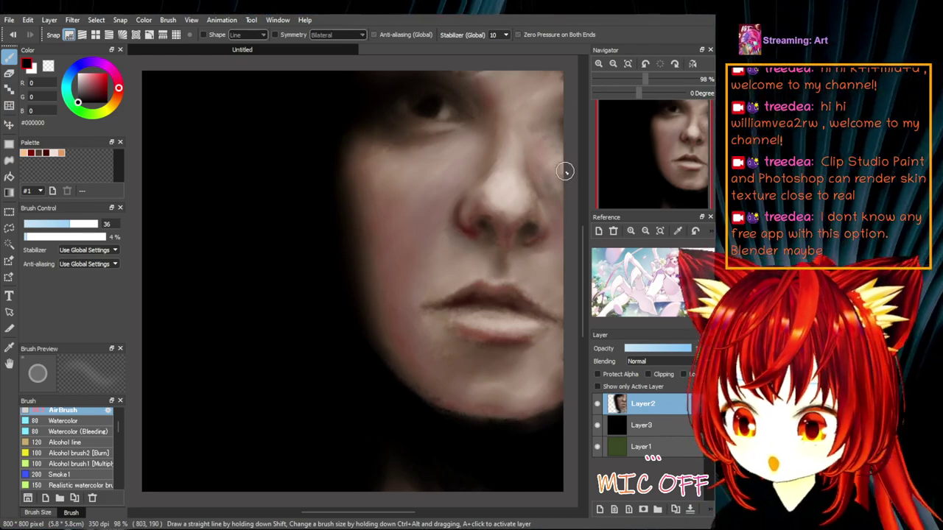
{"action": "left_click", "coordinate": [43, 155]}
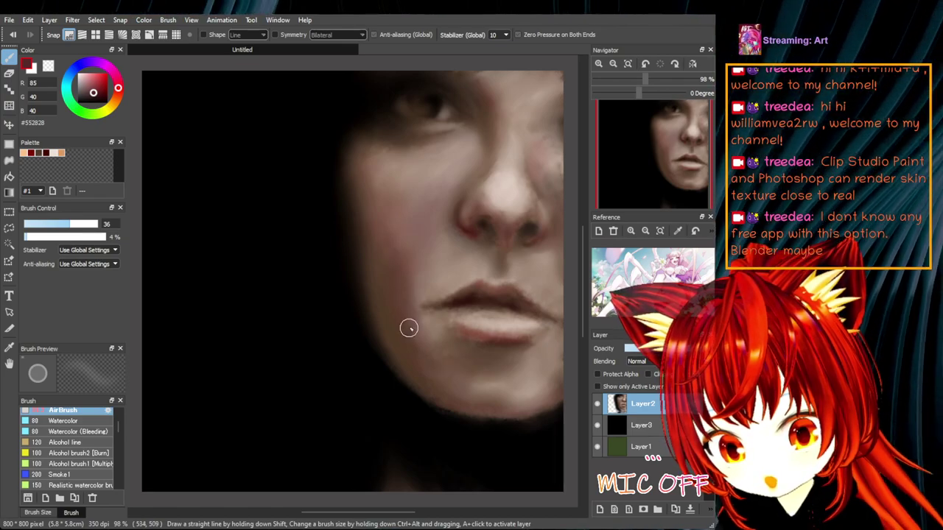
{"action": "left_click_drag", "start_coordinate": [416, 315], "coordinate": [432, 339]}
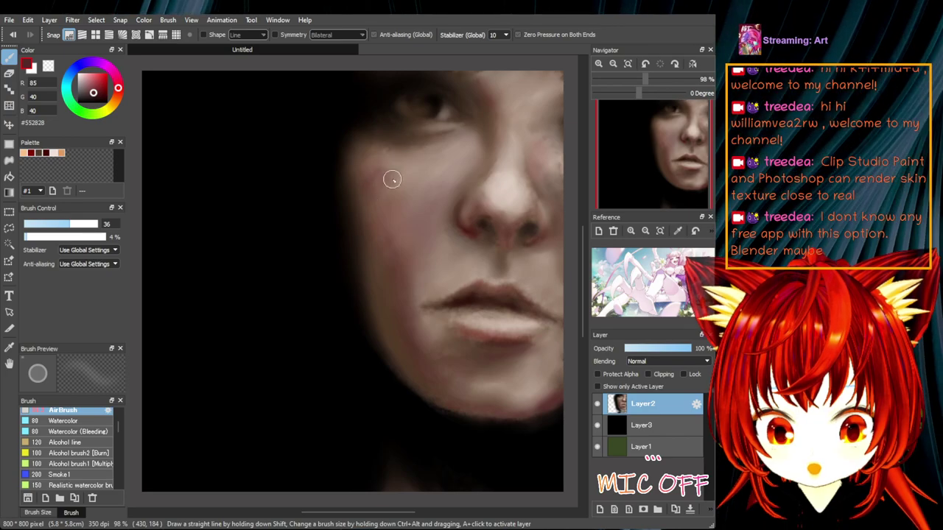
{"action": "left_click", "coordinate": [100, 90]}
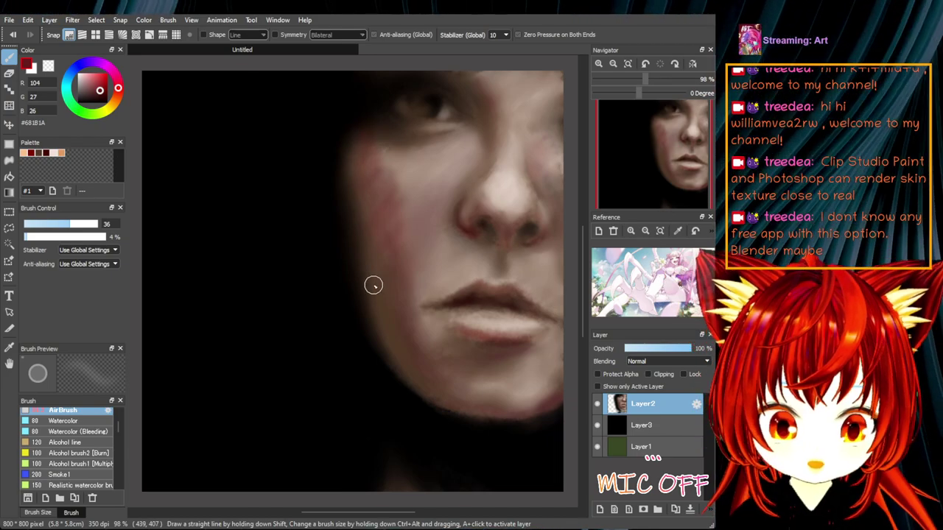
- Blend the cheek redness into the surrounding skin with the Bleeding brush at size 49 and 97% opacity
{"action": "scroll", "coordinate": [120, 423], "scroll_direction": "down", "scroll_amount": 1}
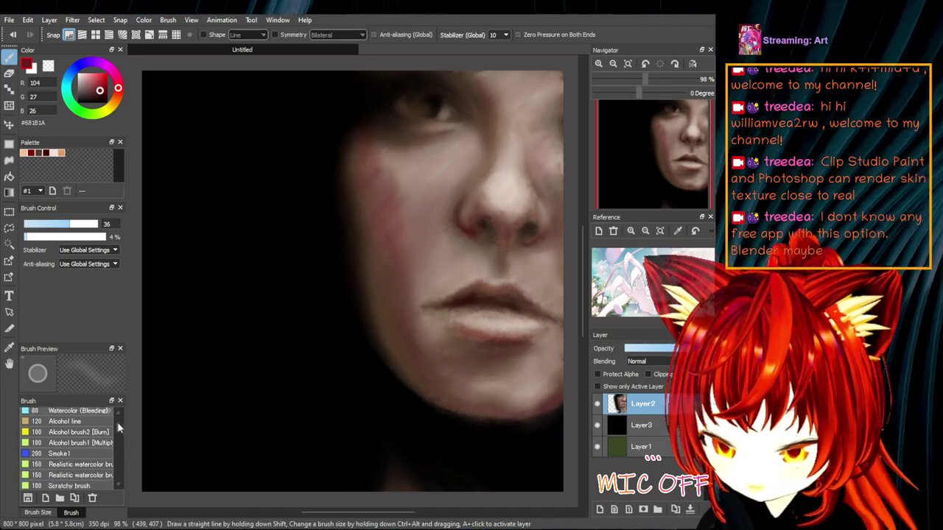
{"action": "scroll", "coordinate": [119, 426], "scroll_direction": "up", "scroll_amount": 5}
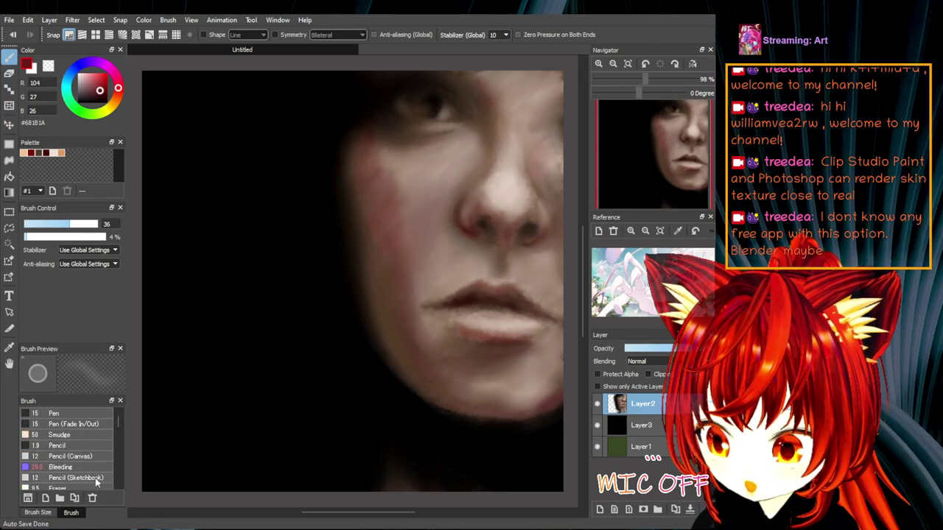
{"action": "left_click", "coordinate": [95, 469]}
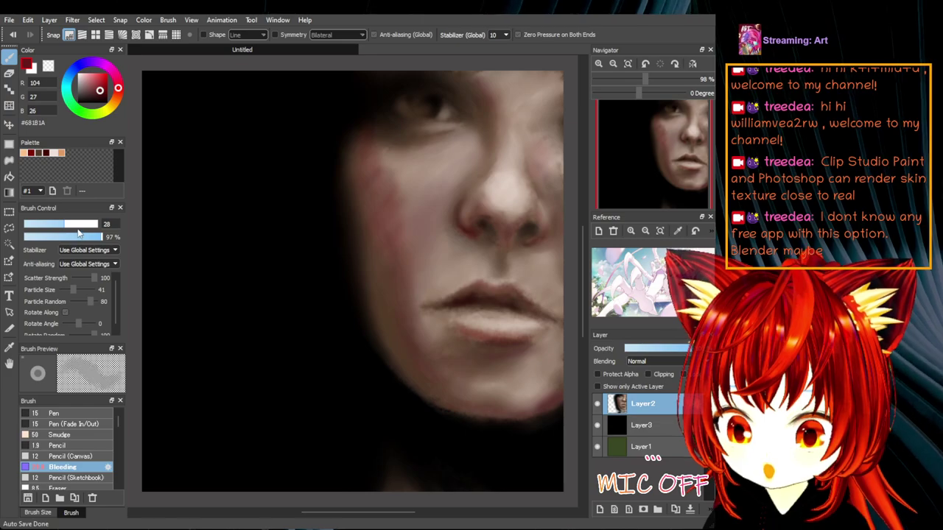
{"action": "left_click_drag", "start_coordinate": [79, 233], "coordinate": [89, 233]}
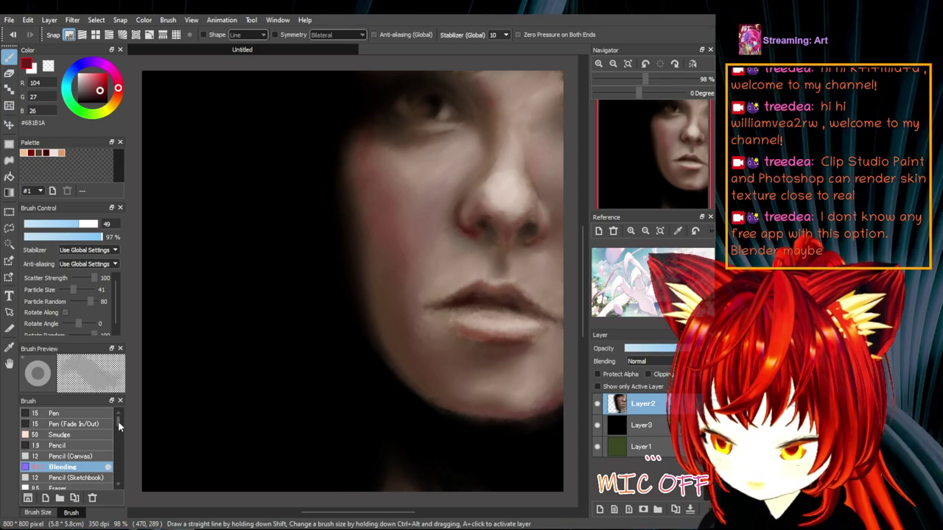
- Define the iris and eye outline in black #000000 with the Oil paint 1 brush at size 11.6 and 54% opacity
{"action": "scroll", "coordinate": [118, 421], "scroll_direction": "down", "scroll_amount": 2}
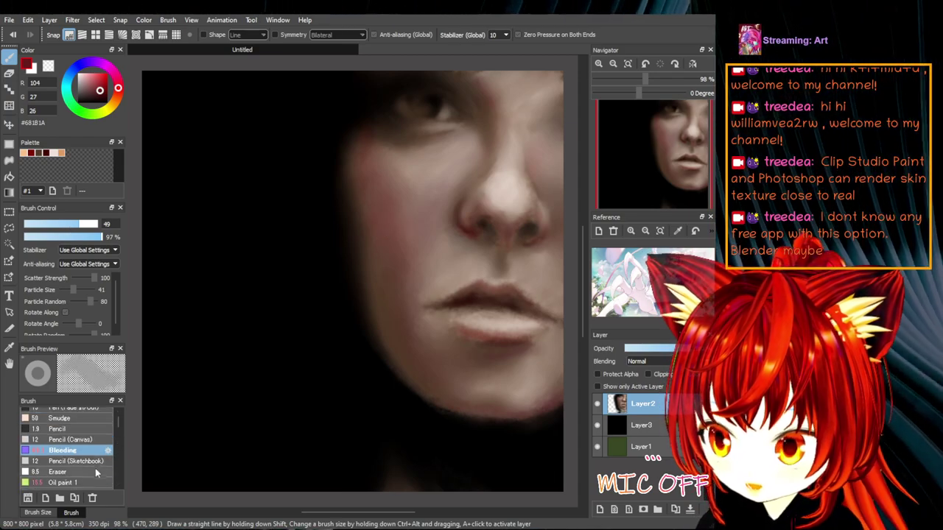
{"action": "left_click", "coordinate": [99, 482]}
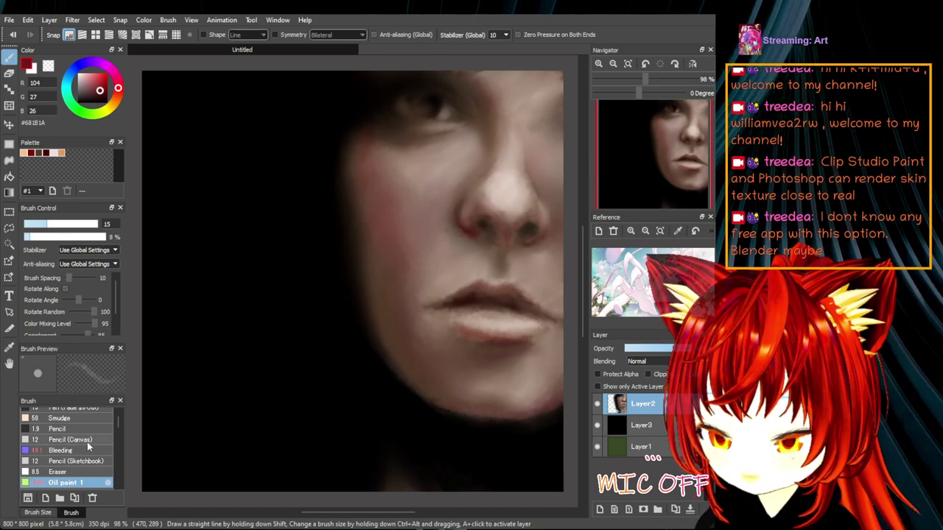
{"action": "left_click", "coordinate": [76, 236]}
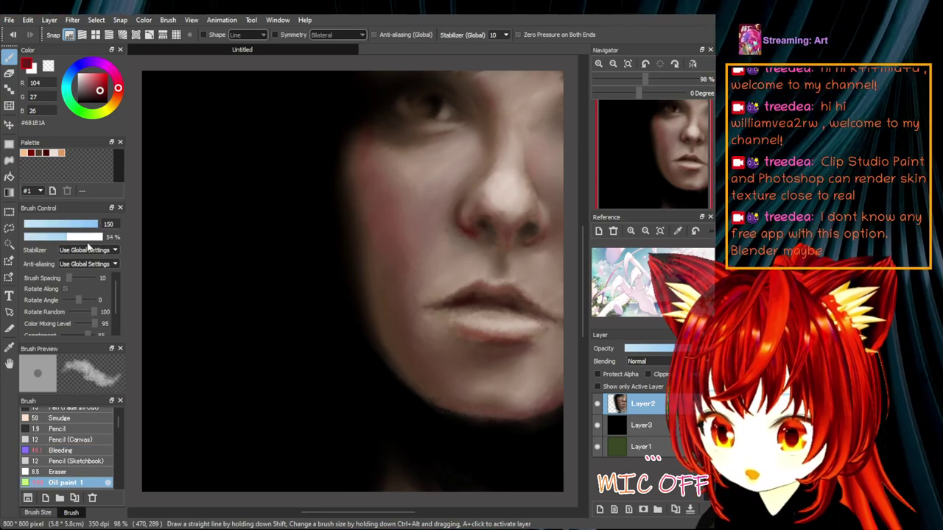
{"action": "left_click", "coordinate": [84, 225]}
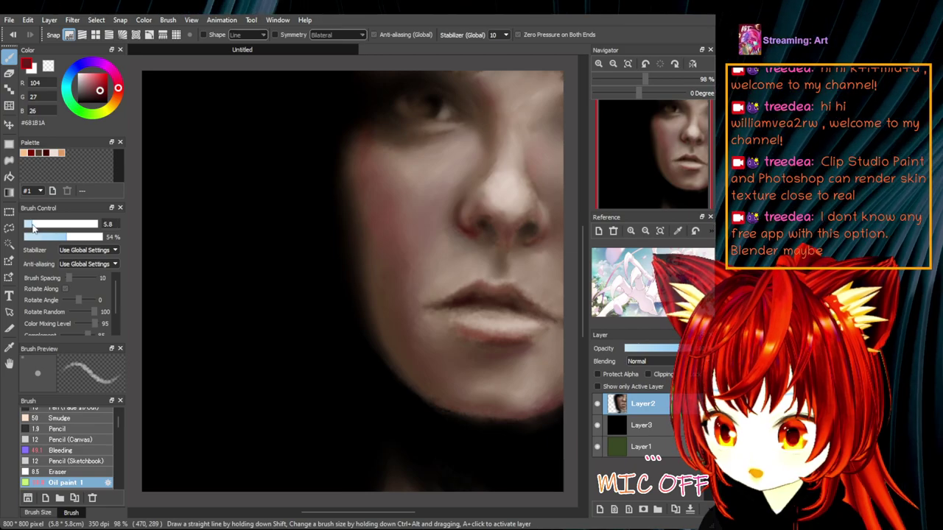
{"action": "key", "text": "bracketright"}
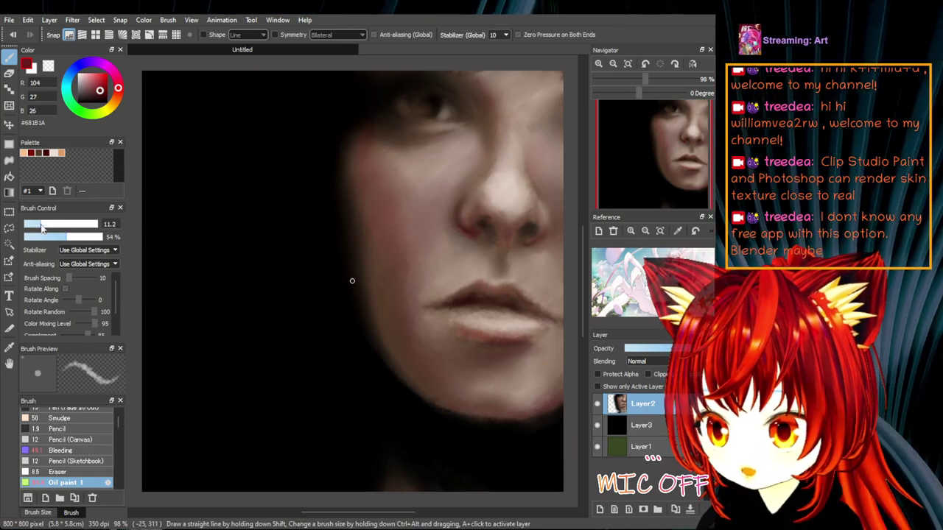
{"action": "left_click_drag", "start_coordinate": [103, 94], "coordinate": [107, 103]}
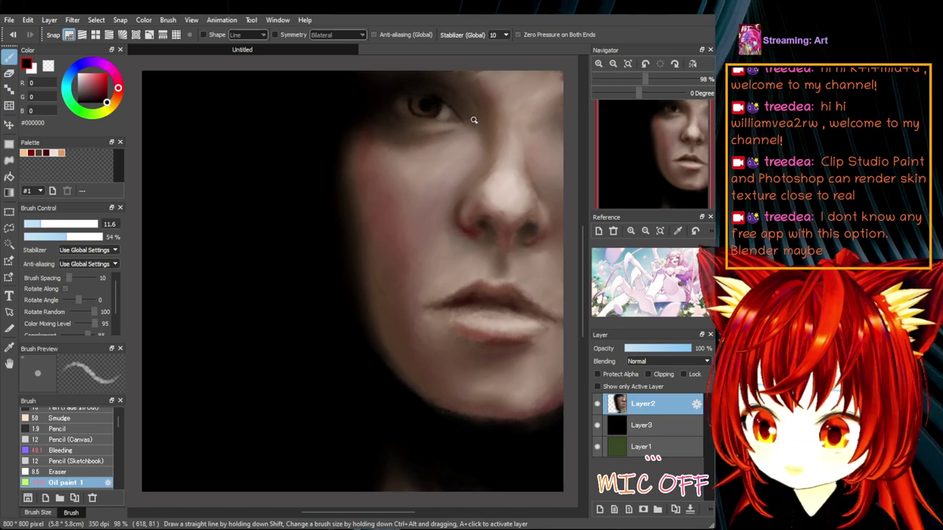
- Add white #FFFFFF highlights to the eye, lower eyelid, nose bridge and tip, philtrum, lower lip, cheek and chin
{"action": "left_click_drag", "start_coordinate": [437, 120], "coordinate": [462, 123]}
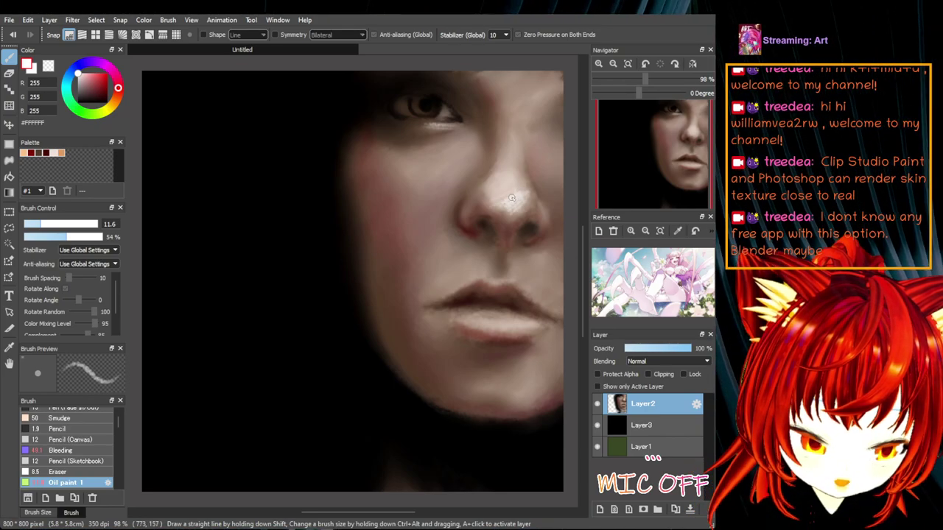
{"action": "mouse_move", "coordinate": [511, 137]}
{"action": "left_mouse_down"}
{"action": "mouse_move", "coordinate": [510, 176]}
{"action": "mouse_move", "coordinate": [506, 130]}
{"action": "mouse_move", "coordinate": [520, 159]}
{"action": "mouse_move", "coordinate": [518, 139]}
{"action": "mouse_move", "coordinate": [506, 120]}
{"action": "mouse_move", "coordinate": [513, 165]}
{"action": "mouse_move", "coordinate": [503, 128]}
{"action": "mouse_move", "coordinate": [512, 132]}
{"action": "mouse_move", "coordinate": [515, 118]}
{"action": "mouse_move", "coordinate": [515, 150]}
{"action": "mouse_move", "coordinate": [507, 193]}
{"action": "left_mouse_up"}
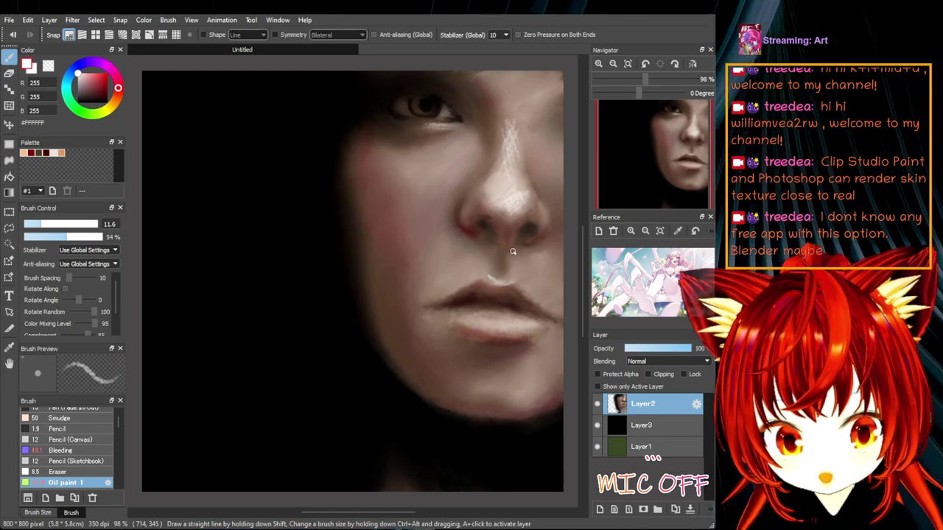
{"action": "left_click_drag", "start_coordinate": [489, 257], "coordinate": [495, 269]}
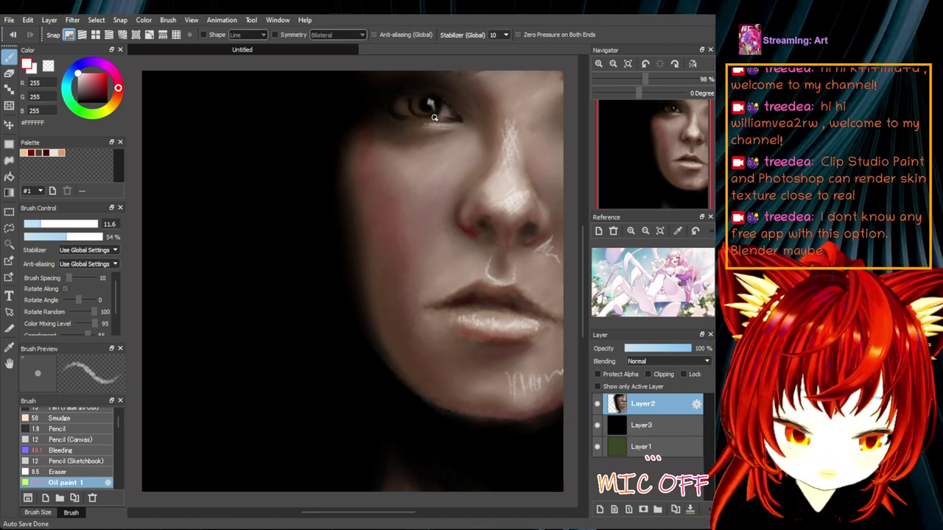
- Soften the white highlights on the nose, philtrum, cheek and chin with the Bleeding brush at size 20 and 97% opacity
{"action": "left_click", "coordinate": [94, 452]}
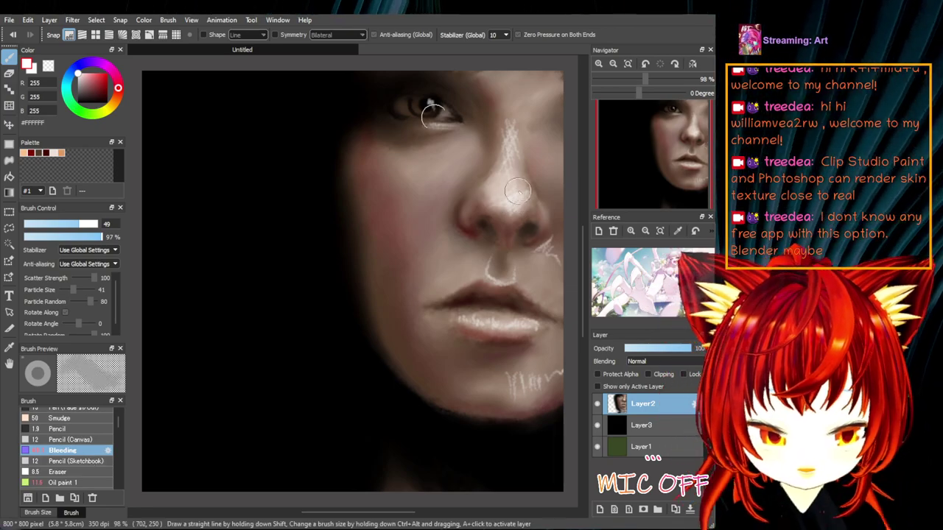
{"action": "left_click_drag", "start_coordinate": [75, 225], "coordinate": [61, 225]}
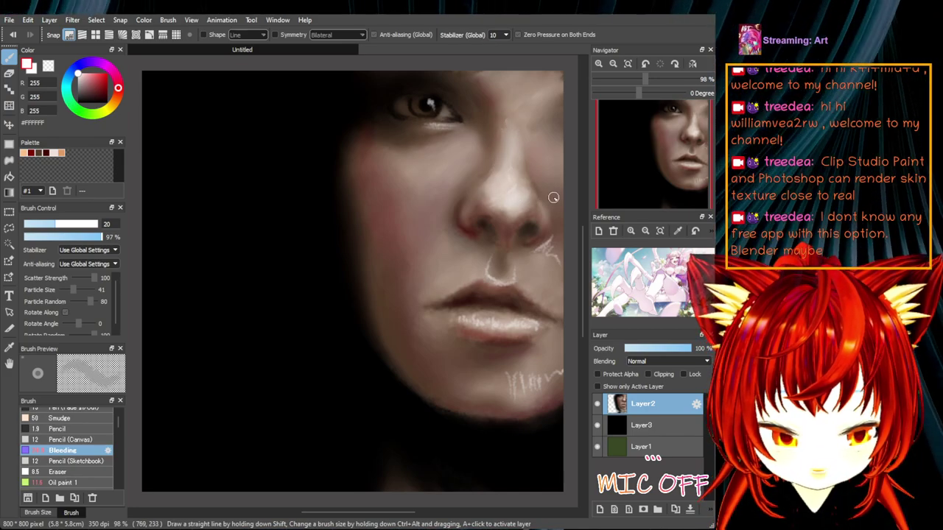
{"action": "left_click_drag", "start_coordinate": [542, 243], "coordinate": [553, 255]}
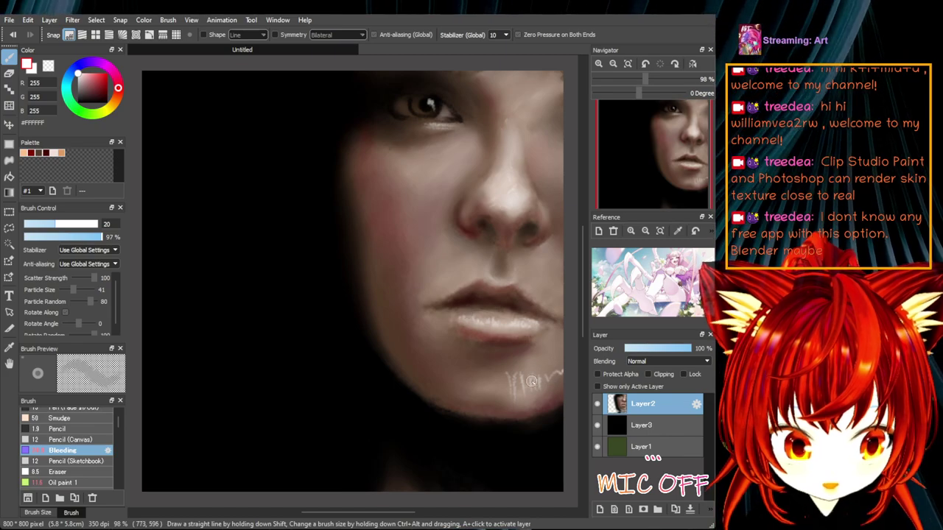
{"action": "mouse_move", "coordinate": [516, 376]}
{"action": "left_mouse_down"}
{"action": "mouse_move", "coordinate": [543, 386]}
{"action": "mouse_move", "coordinate": [535, 394]}
{"action": "left_mouse_up"}
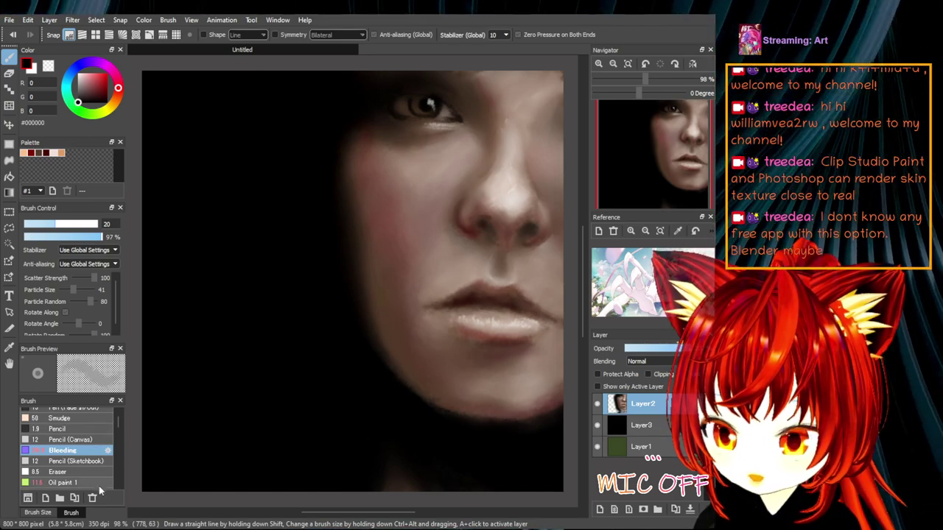
- Darken the eye sockets, nostrils and mouth line in black with the Oil paint 1 brush at size 11.6 and 11% opacity
{"action": "left_click", "coordinate": [98, 483]}
{"action": "left_click_drag", "start_coordinate": [39, 233], "coordinate": [33, 236]}
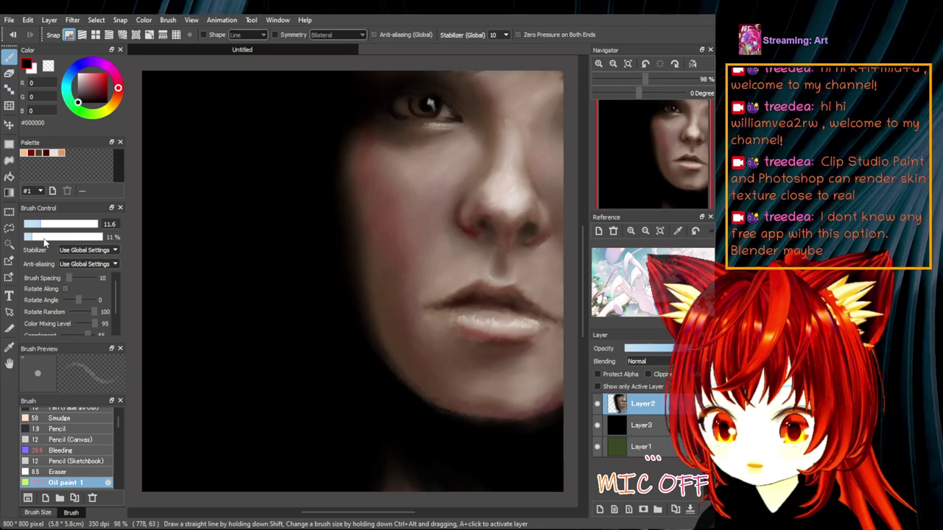
{"action": "left_click_drag", "start_coordinate": [542, 134], "coordinate": [553, 112]}
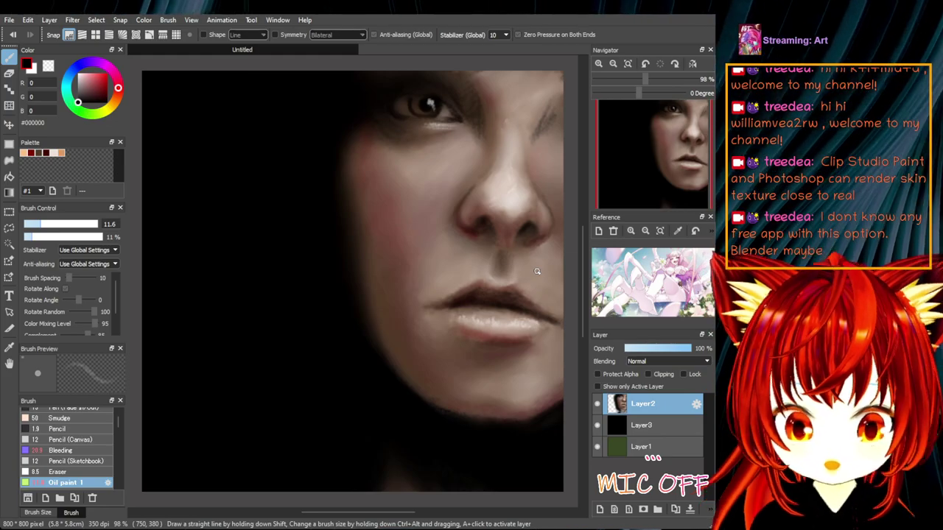
- Mix a dark red from #342B2B with green set to 0 and deepen the nostril contours and lip edges
{"action": "left_click", "coordinate": [91, 90]}
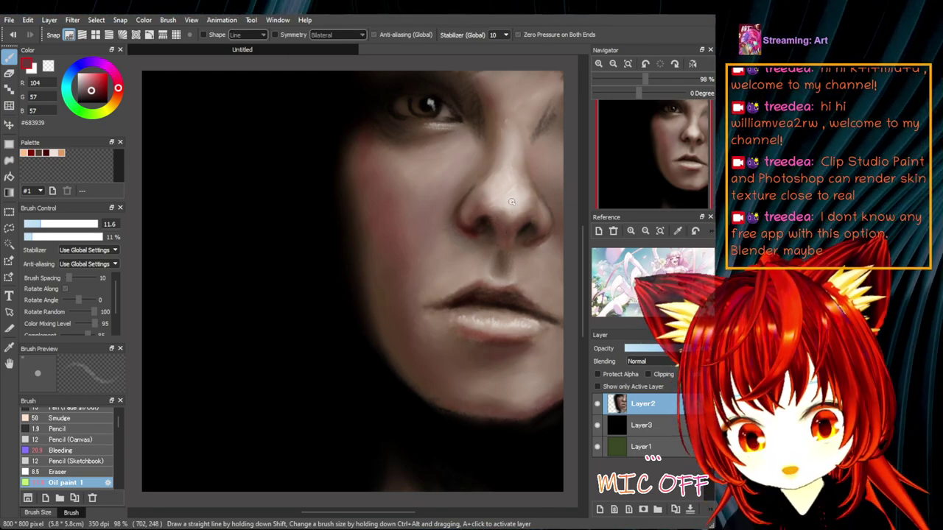
{"action": "left_click", "coordinate": [83, 98]}
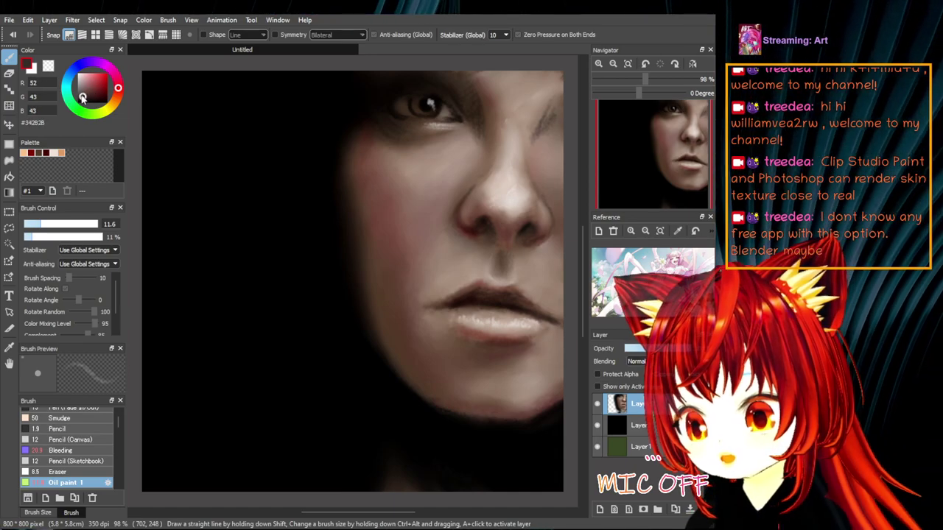
{"action": "left_click", "coordinate": [31, 96]}
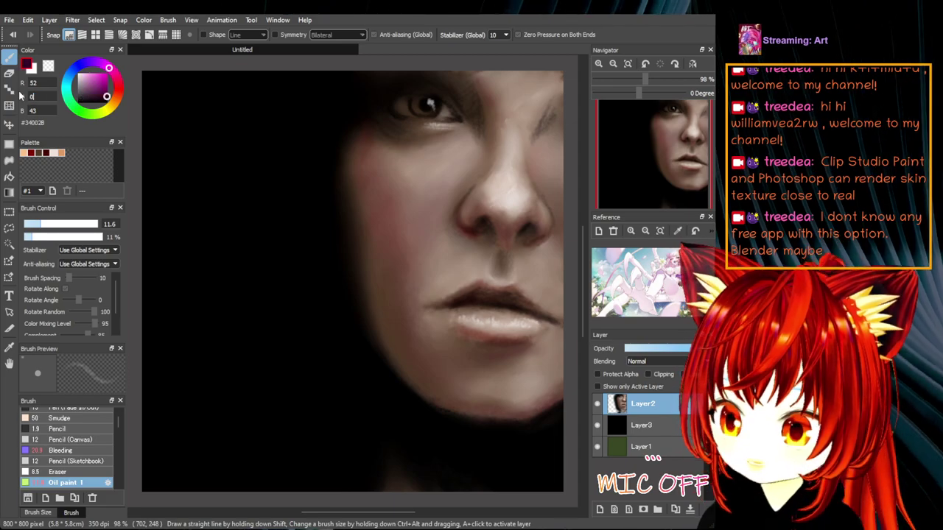
{"action": "type", "text": "0"}
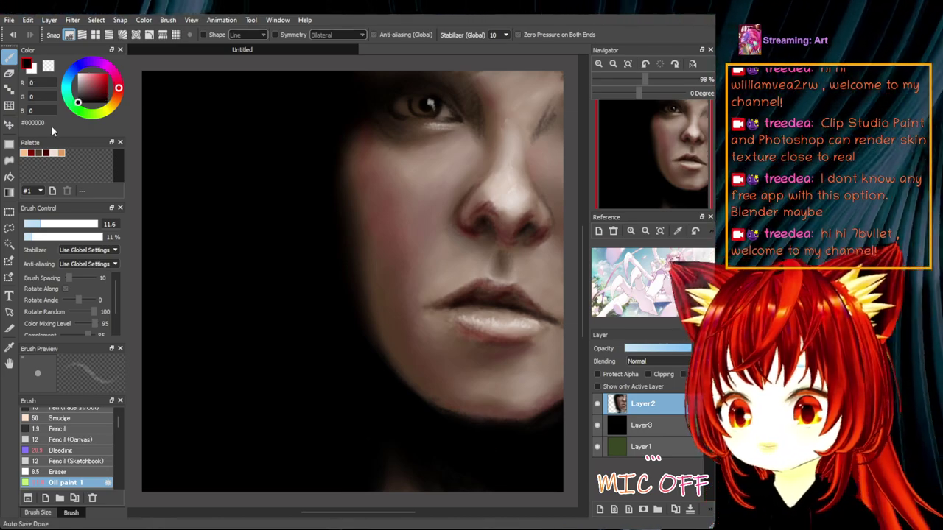
- Refine the eyelid, far eye socket and mouth line in black with Oil paint 1 at size 4.8 and 18% opacity
{"action": "left_click", "coordinate": [78, 101]}
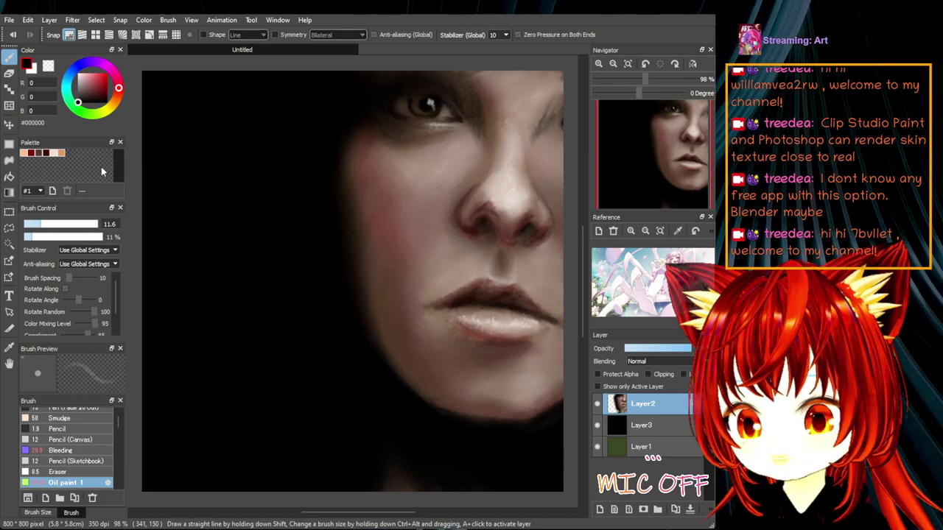
{"action": "left_click", "coordinate": [28, 237]}
{"action": "left_click_drag", "start_coordinate": [28, 237], "coordinate": [100, 237]}
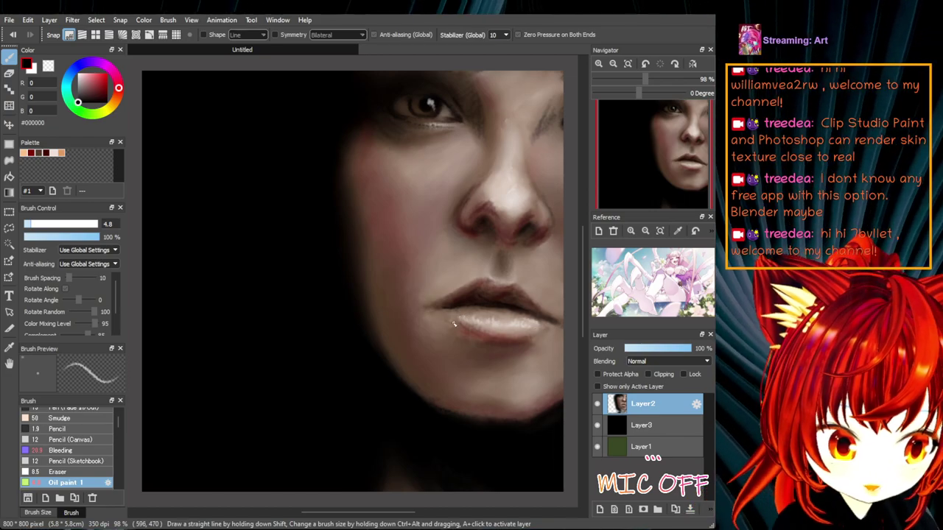
{"action": "key", "text": "1"}
{"action": "key", "text": "8"}
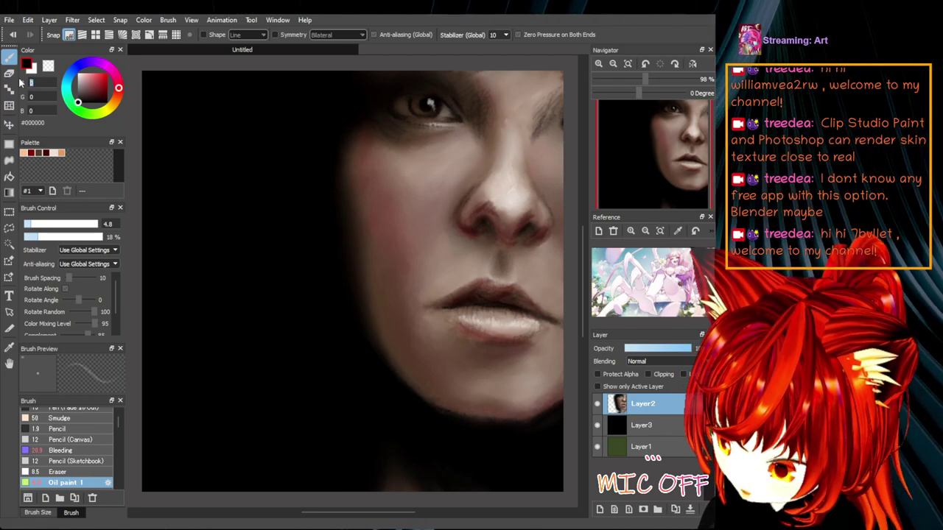
{"action": "key", "text": "Return"}
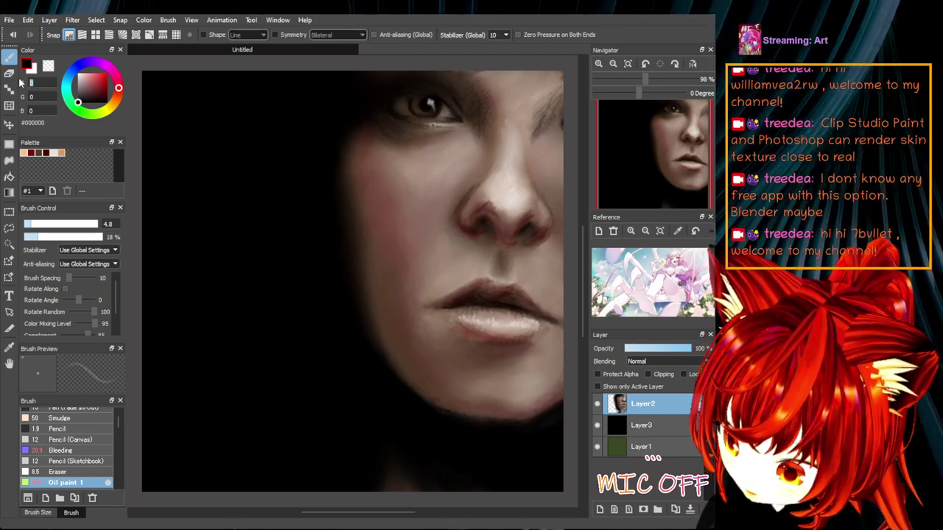
- Darken both inner eye corners in #0F0F00 and blend the strokes with the Bleeding brush at size 20
{"action": "left_click", "coordinate": [33, 83]}
{"action": "type", "text": "15"}
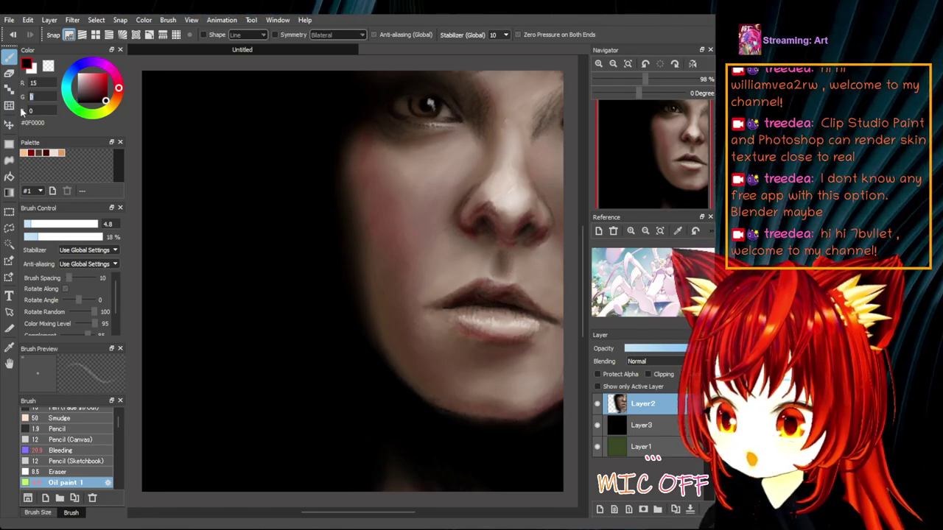
{"action": "key", "text": "Tab"}
{"action": "type", "text": "1"}
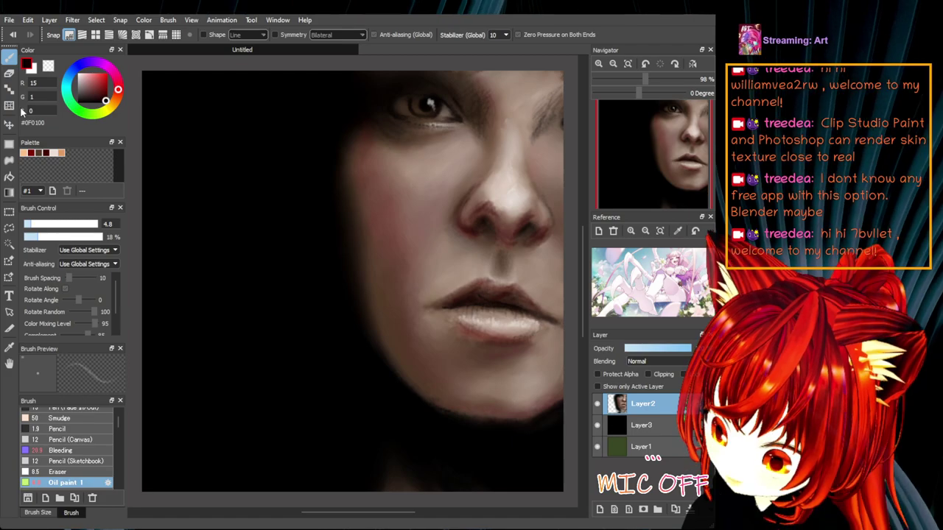
{"action": "type", "text": "5"}
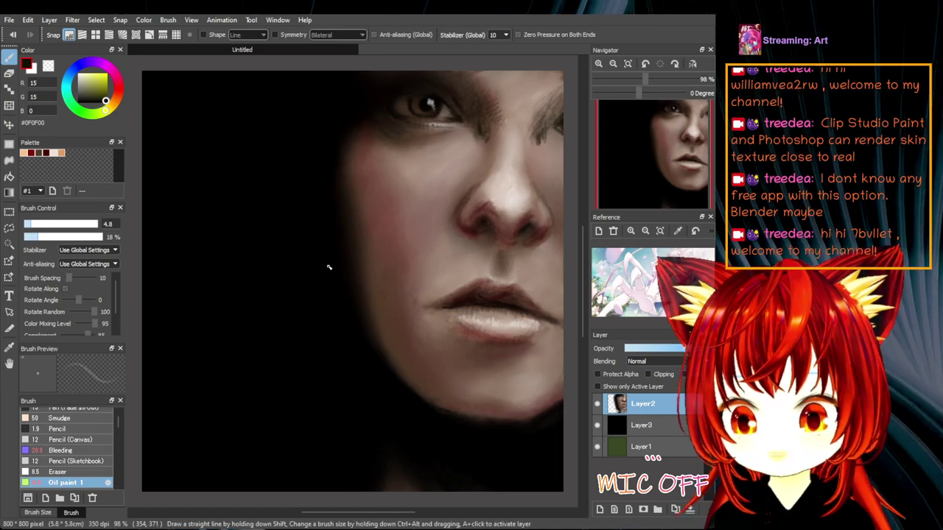
{"action": "left_click", "coordinate": [87, 450]}
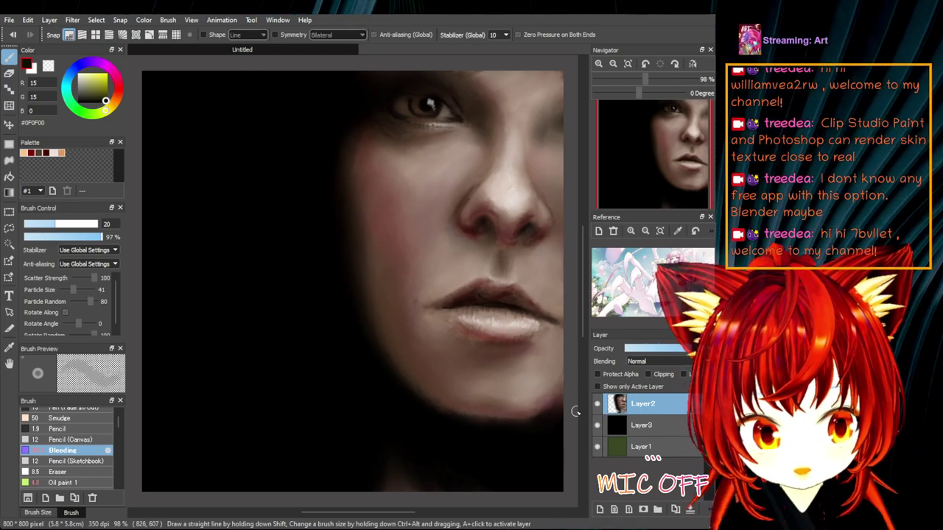
- Add a new layer and shade the outer eye and temple in #0F0F00 with the AirBrush at size 210 and 34% opacity
{"action": "left_click", "coordinate": [600, 509]}
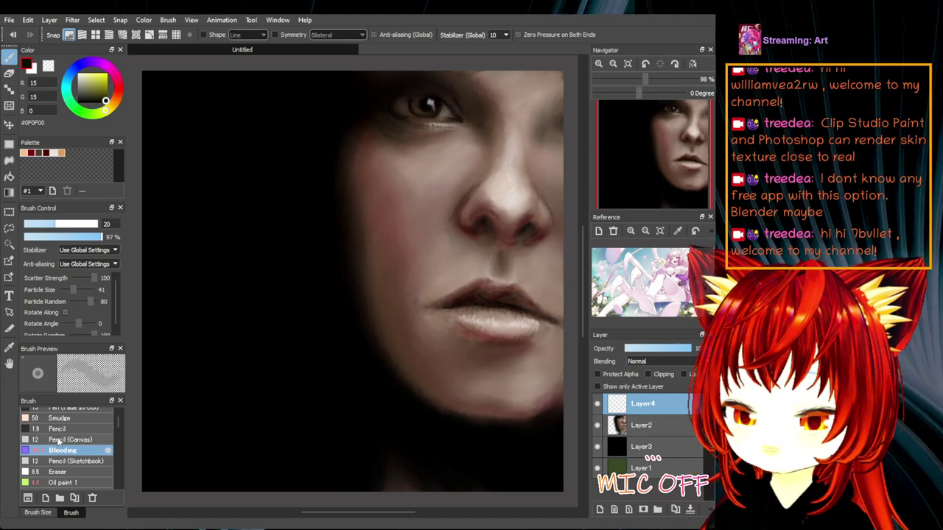
{"action": "scroll", "coordinate": [60, 441], "scroll_direction": "down", "scroll_amount": 1}
{"action": "scroll", "coordinate": [61, 441], "scroll_direction": "down", "scroll_amount": 1}
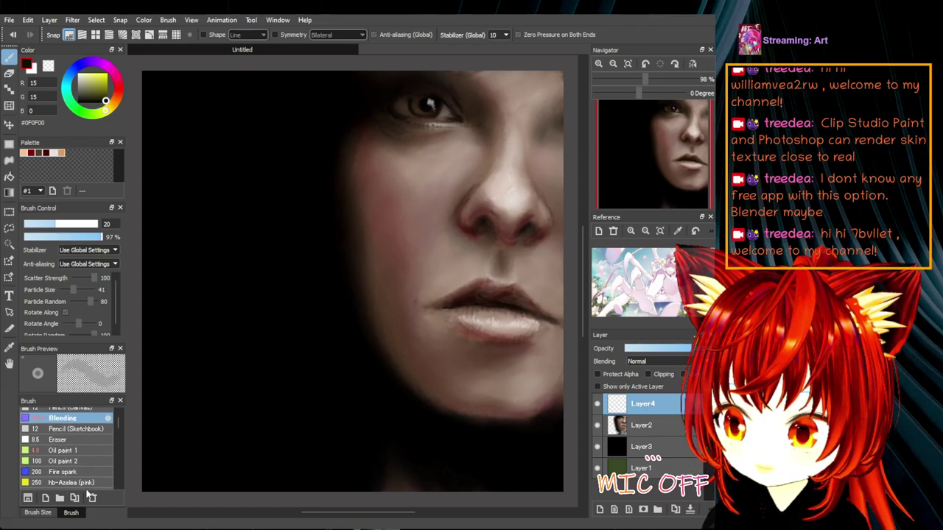
{"action": "scroll", "coordinate": [90, 484], "scroll_direction": "down", "scroll_amount": 2}
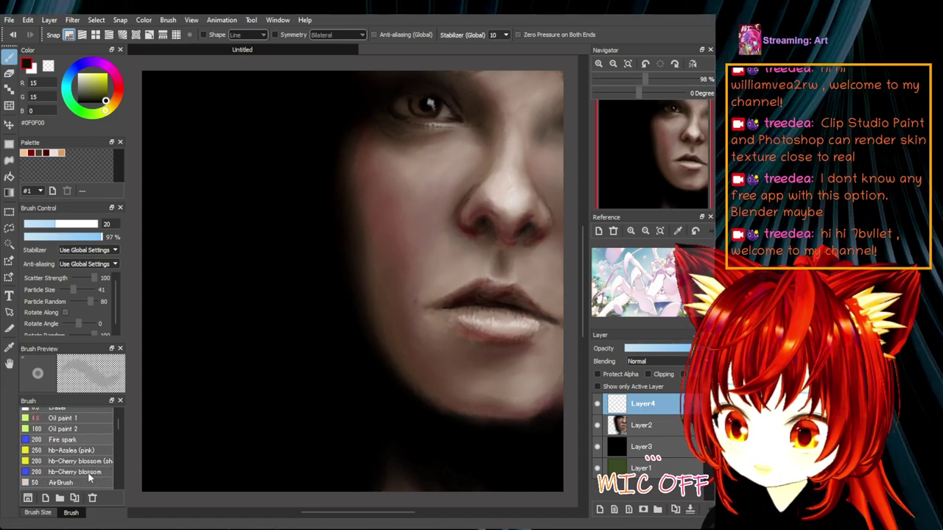
{"action": "scroll", "coordinate": [87, 477], "scroll_direction": "down", "scroll_amount": 2}
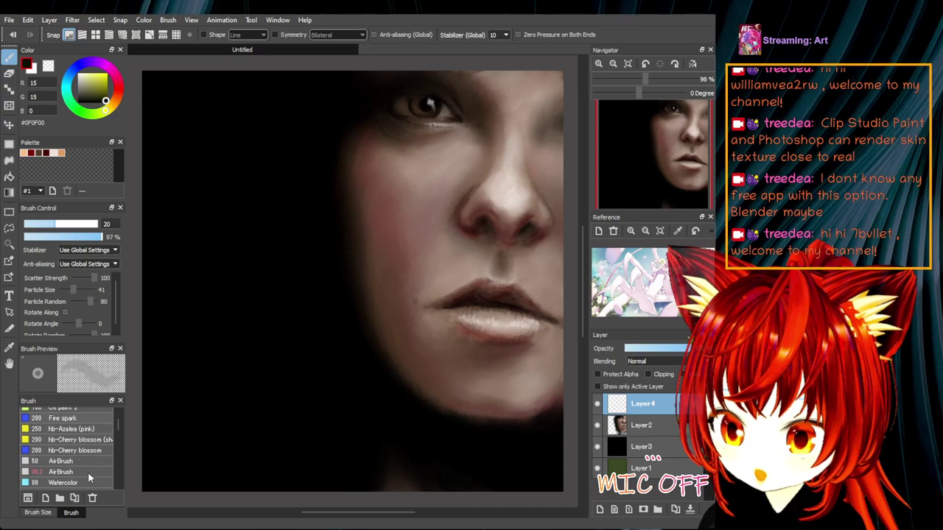
{"action": "left_click", "coordinate": [73, 461]}
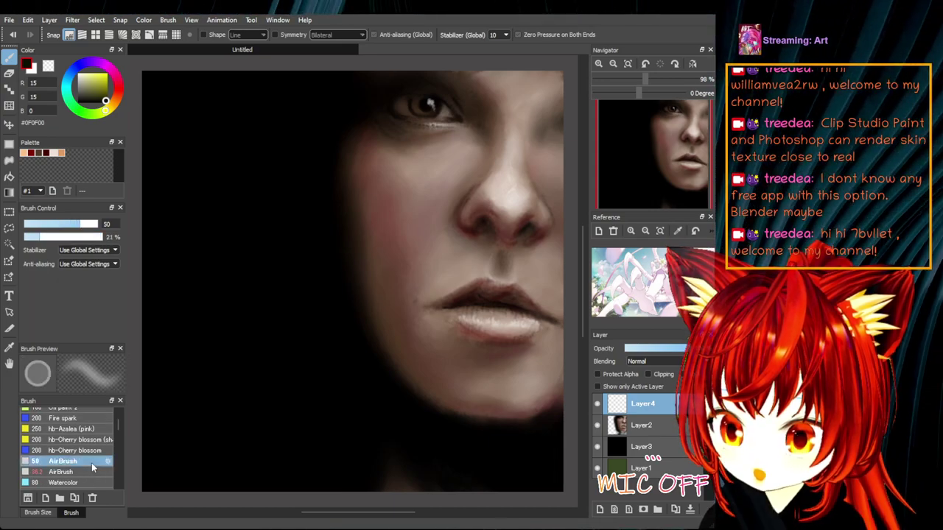
{"action": "left_click_drag", "start_coordinate": [87, 225], "coordinate": [107, 234]}
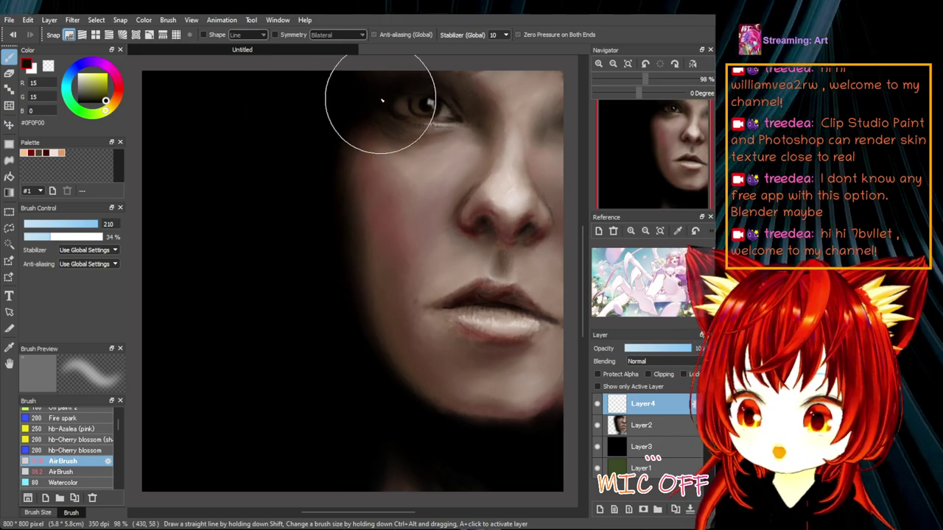
{"action": "mouse_move", "coordinate": [448, 115]}
{"action": "left_mouse_down"}
{"action": "mouse_move", "coordinate": [452, 95]}
{"action": "mouse_move", "coordinate": [440, 78]}
{"action": "mouse_move", "coordinate": [396, 53]}
{"action": "mouse_move", "coordinate": [330, 118]}
{"action": "left_mouse_up"}
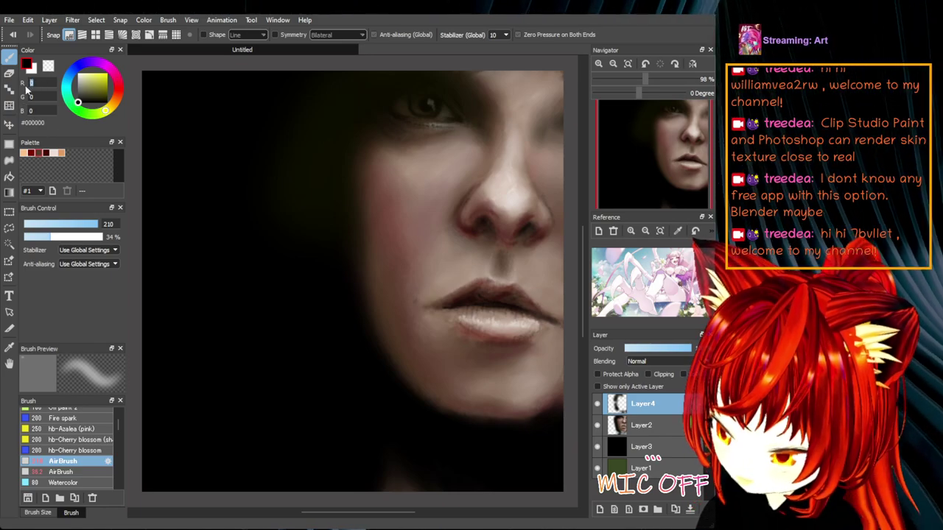
- Set the colour's red value to 22 and spray a dark red tint along the shadowed cheek and jaw
{"action": "type", "text": "22"}
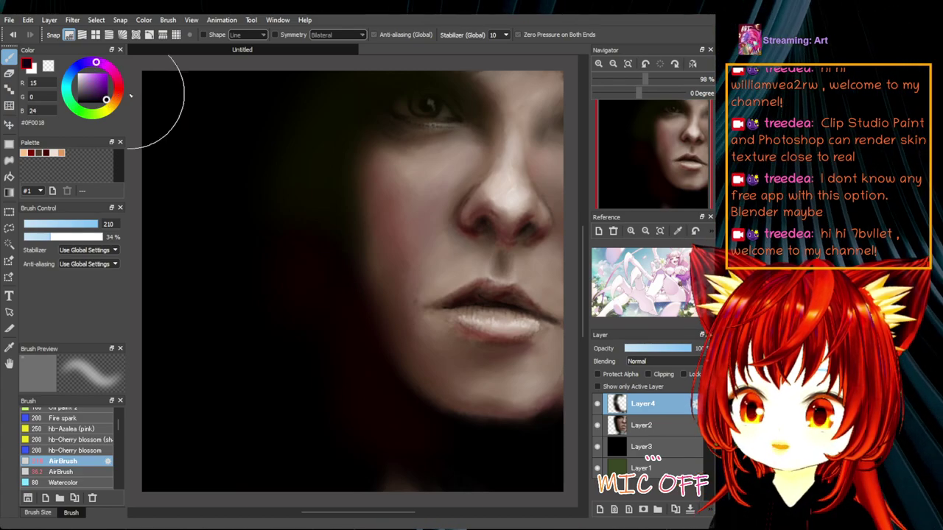
- Tint the dark background beside the shadowed cheek with the AirBrush in purple #0F0018, teal #001218 and green #001803
{"action": "mouse_move", "coordinate": [312, 270]}
{"action": "left_mouse_down"}
{"action": "mouse_move", "coordinate": [324, 323]}
{"action": "mouse_move", "coordinate": [286, 139]}
{"action": "mouse_move", "coordinate": [269, 281]}
{"action": "mouse_move", "coordinate": [311, 387]}
{"action": "mouse_move", "coordinate": [327, 370]}
{"action": "mouse_move", "coordinate": [330, 342]}
{"action": "mouse_move", "coordinate": [347, 372]}
{"action": "mouse_move", "coordinate": [347, 359]}
{"action": "mouse_move", "coordinate": [341, 381]}
{"action": "mouse_move", "coordinate": [385, 448]}
{"action": "mouse_move", "coordinate": [374, 411]}
{"action": "mouse_move", "coordinate": [391, 423]}
{"action": "mouse_move", "coordinate": [386, 416]}
{"action": "mouse_move", "coordinate": [429, 501]}
{"action": "mouse_move", "coordinate": [545, 476]}
{"action": "left_mouse_up"}
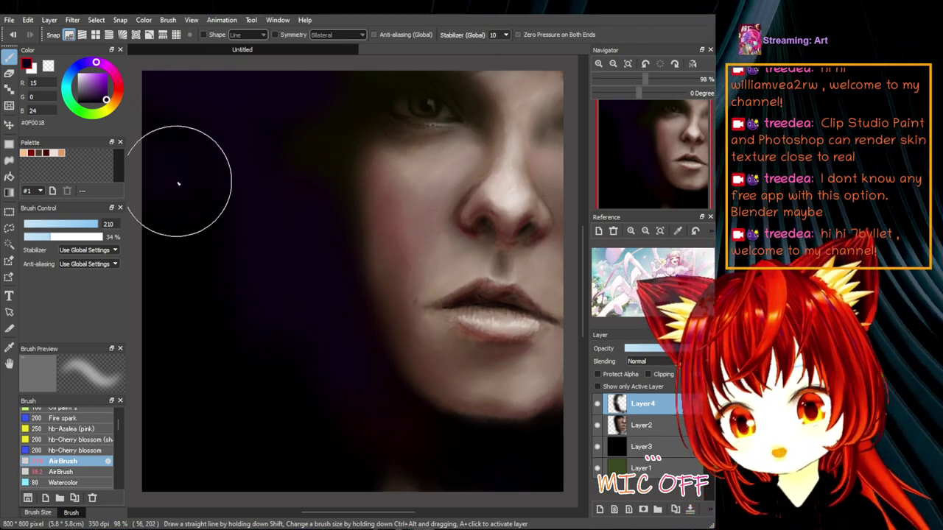
{"action": "left_click", "coordinate": [87, 62]}
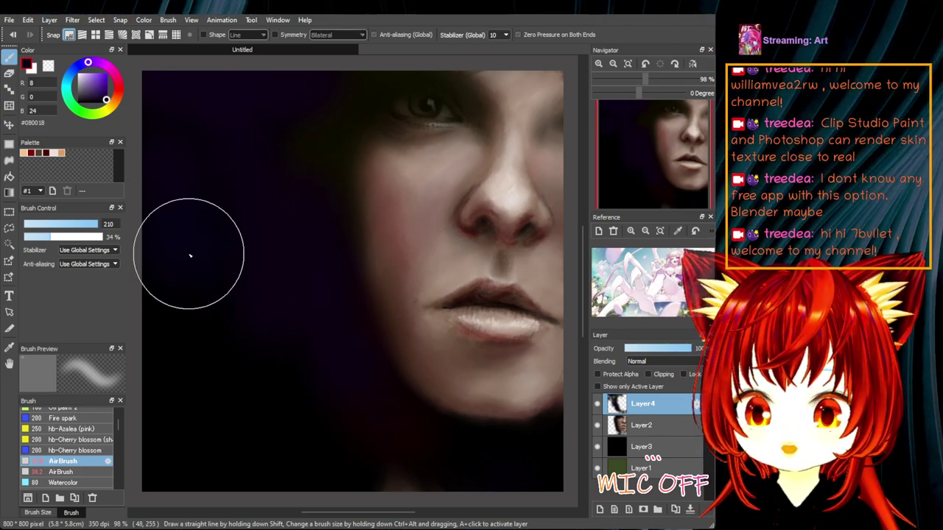
{"action": "left_click", "coordinate": [69, 85]}
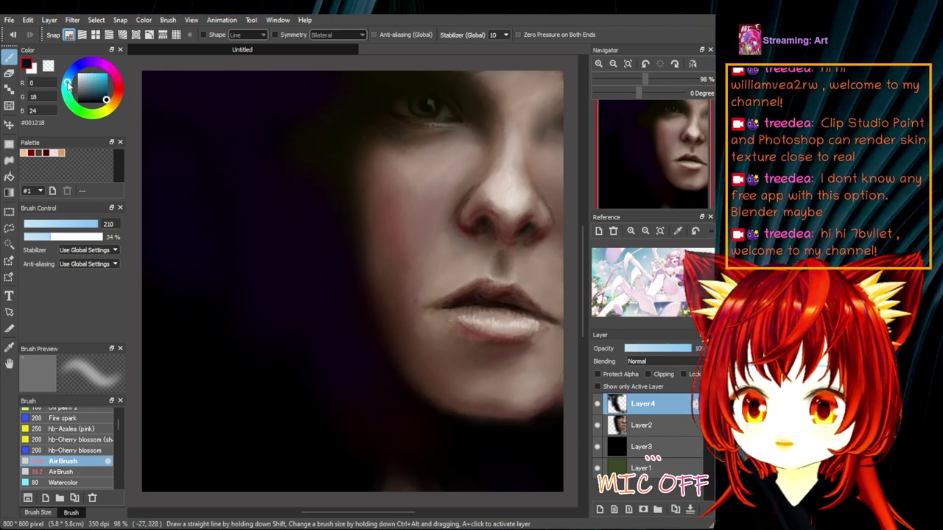
{"action": "mouse_move", "coordinate": [150, 223]}
{"action": "left_mouse_down"}
{"action": "mouse_move", "coordinate": [209, 259]}
{"action": "mouse_move", "coordinate": [224, 334]}
{"action": "mouse_move", "coordinate": [214, 295]}
{"action": "left_mouse_up"}
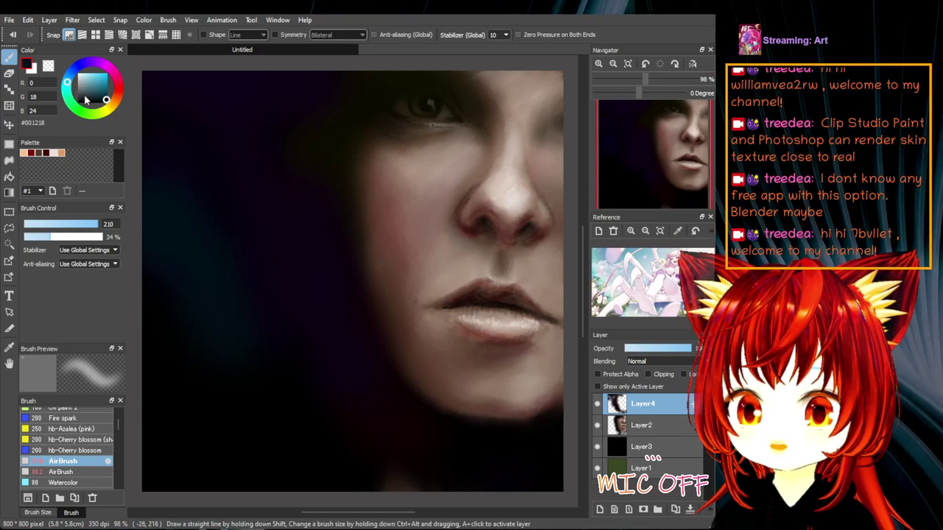
{"action": "mouse_move", "coordinate": [171, 213]}
{"action": "left_mouse_down"}
{"action": "mouse_move", "coordinate": [216, 317]}
{"action": "mouse_move", "coordinate": [181, 413]}
{"action": "mouse_move", "coordinate": [196, 448]}
{"action": "mouse_move", "coordinate": [300, 487]}
{"action": "mouse_move", "coordinate": [272, 413]}
{"action": "mouse_move", "coordinate": [283, 434]}
{"action": "mouse_move", "coordinate": [351, 438]}
{"action": "mouse_move", "coordinate": [323, 379]}
{"action": "mouse_move", "coordinate": [181, 246]}
{"action": "mouse_move", "coordinate": [244, 145]}
{"action": "mouse_move", "coordinate": [238, 389]}
{"action": "mouse_move", "coordinate": [221, 484]}
{"action": "mouse_move", "coordinate": [543, 492]}
{"action": "mouse_move", "coordinate": [383, 437]}
{"action": "mouse_move", "coordinate": [315, 457]}
{"action": "mouse_move", "coordinate": [349, 505]}
{"action": "left_mouse_up"}
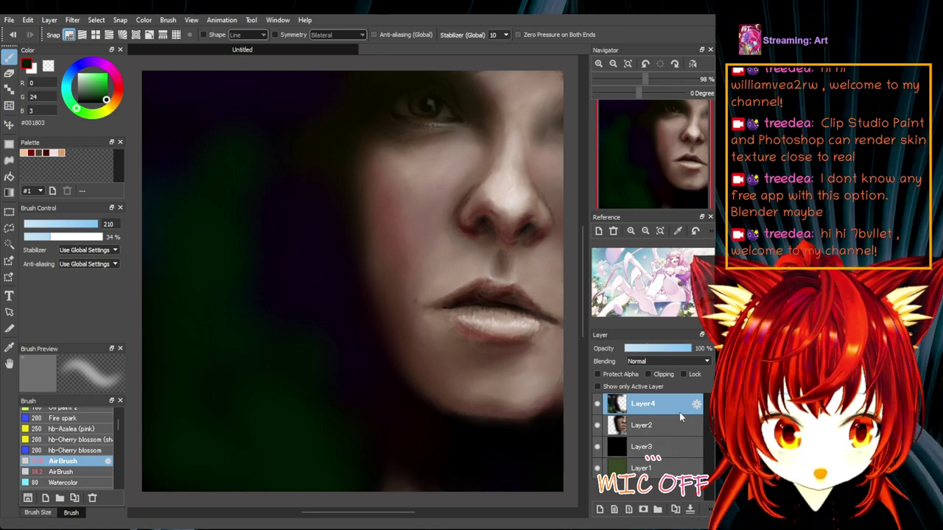
- Lower the opacity of Layer4, which holds the shadow tints, to 55%
{"action": "left_click", "coordinate": [670, 351]}
{"action": "left_click", "coordinate": [666, 350]}
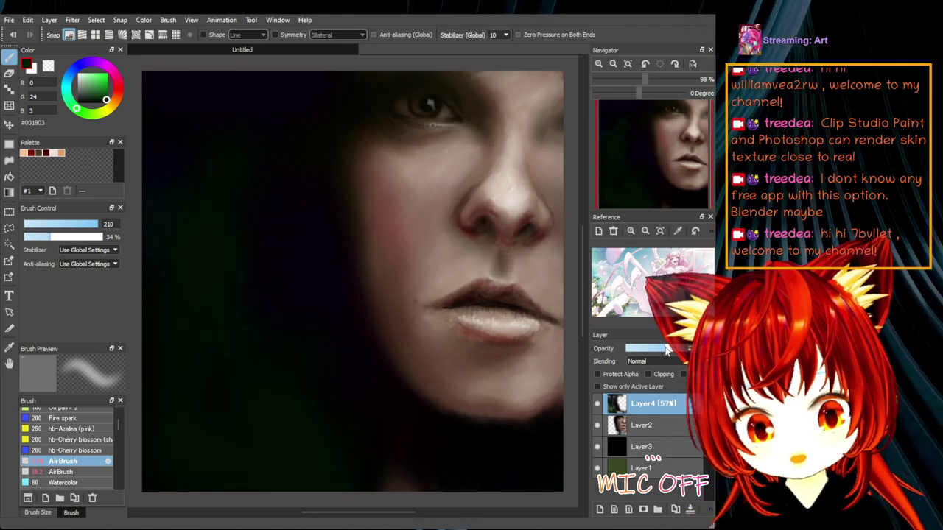
{"action": "left_click", "coordinate": [664, 350]}
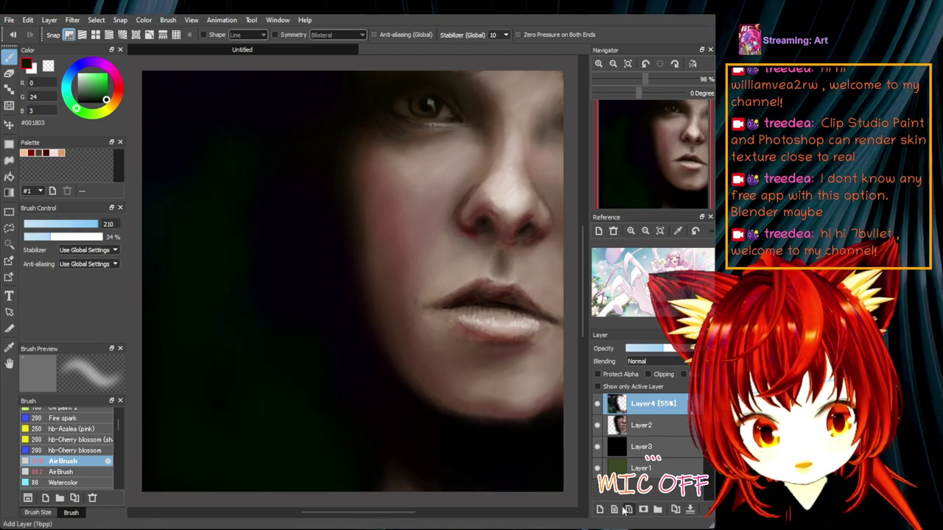
- Add a new layer and choose the Pen (Fade In/Out) brush with the global stabilizer at 20
{"action": "left_click", "coordinate": [599, 509]}
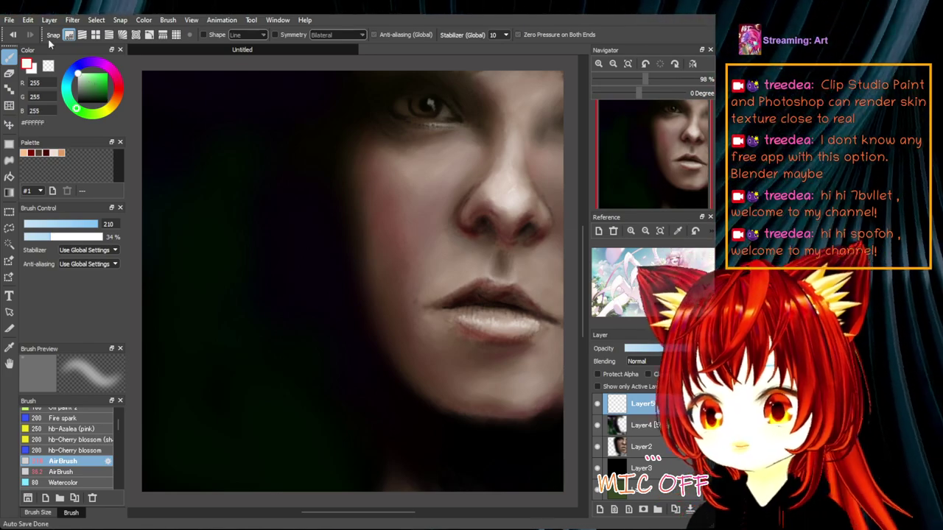
{"action": "key", "text": "x"}
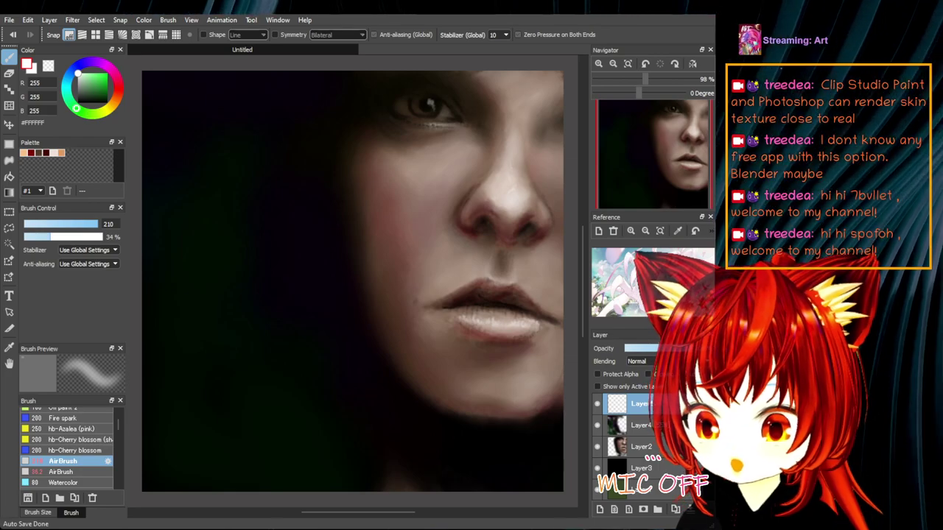
{"action": "scroll", "coordinate": [81, 477], "scroll_direction": "up", "scroll_amount": 5}
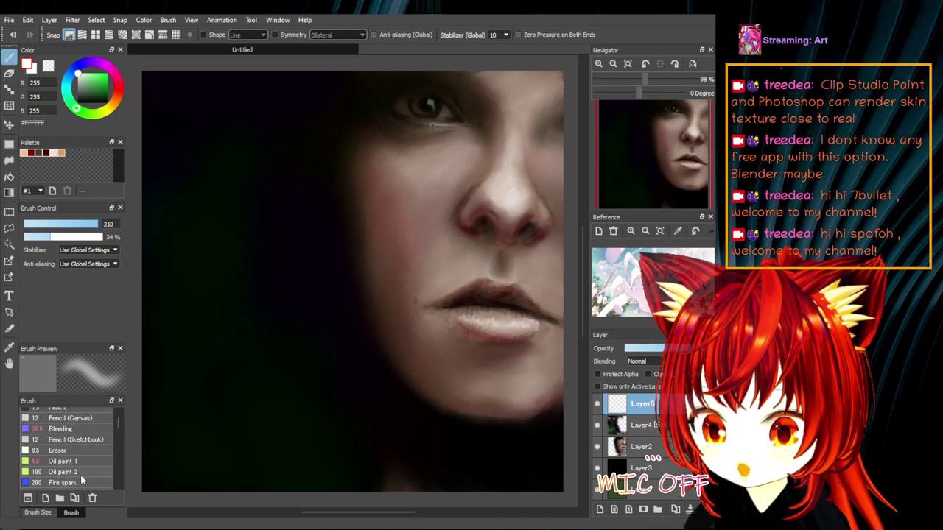
{"action": "scroll", "coordinate": [80, 475], "scroll_direction": "up", "scroll_amount": 3}
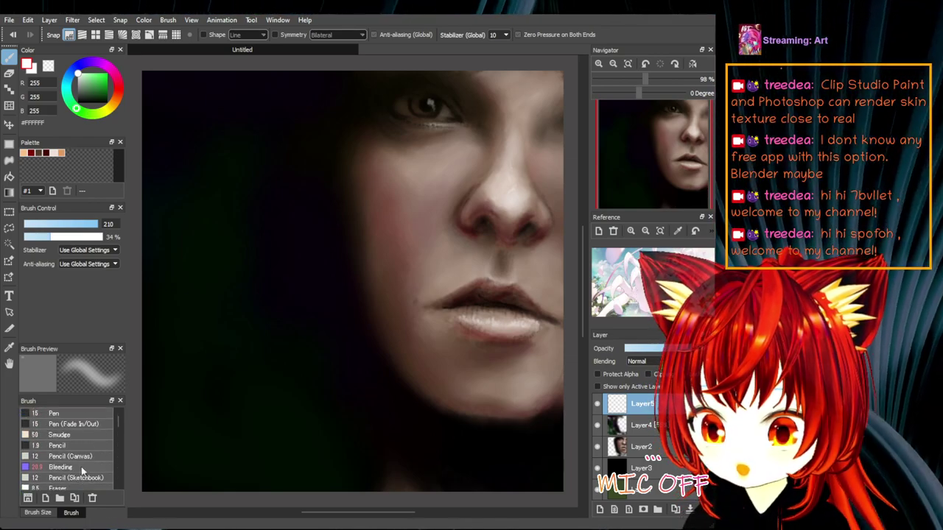
{"action": "left_click", "coordinate": [94, 425]}
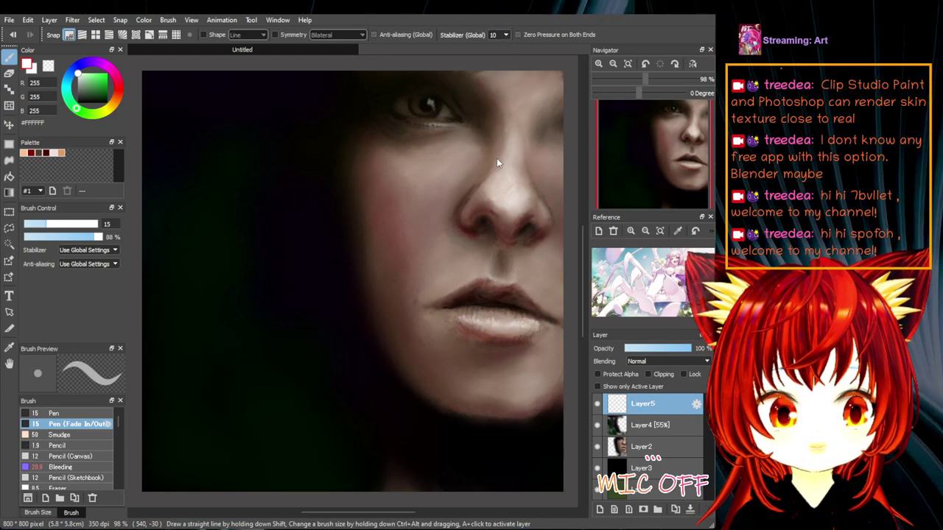
{"action": "scroll", "coordinate": [493, 34], "scroll_direction": "down", "scroll_amount": 10}
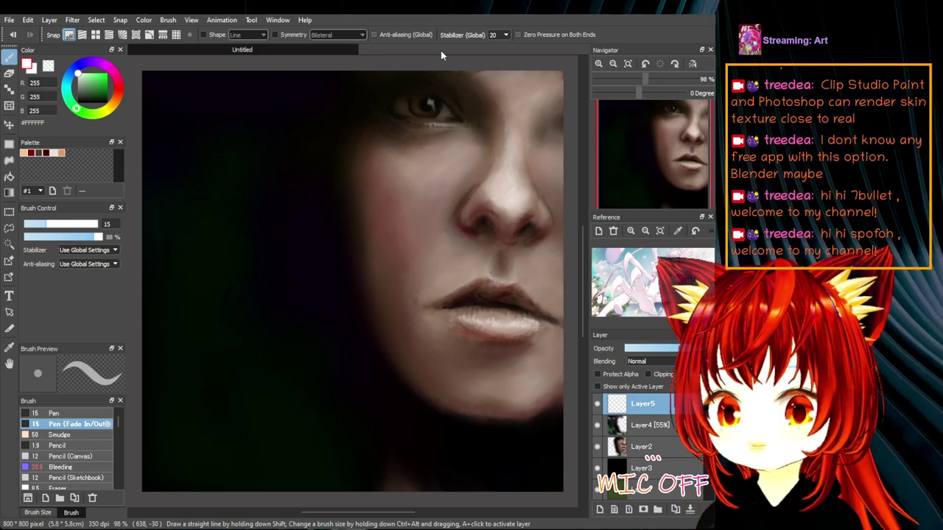
- Set the colour to dark red #770100 and paint thin tapered fringe strands falling over the forehead and far eye
{"action": "left_click", "coordinate": [113, 88]}
{"action": "left_click", "coordinate": [107, 88]}
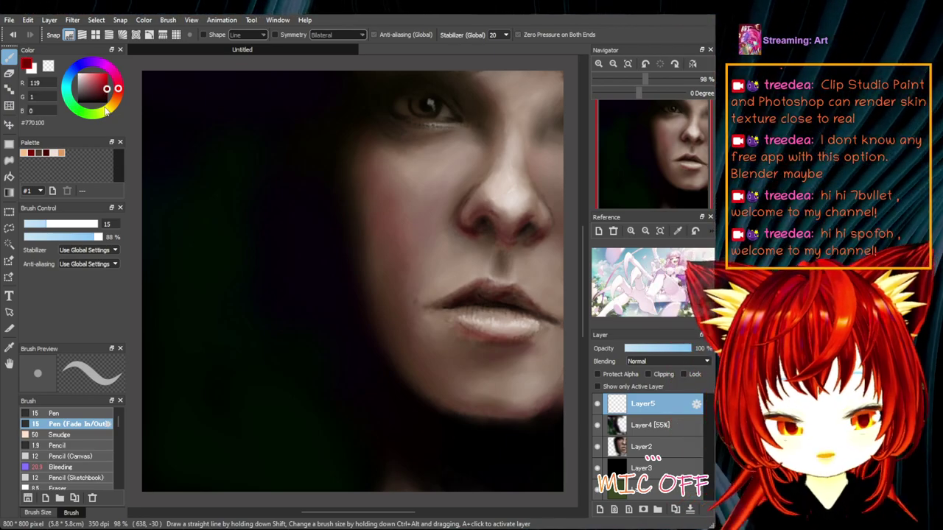
{"action": "left_click_drag", "start_coordinate": [501, 72], "coordinate": [498, 111]}
{"action": "mouse_move", "coordinate": [507, 70]}
{"action": "left_mouse_down"}
{"action": "mouse_move", "coordinate": [505, 99]}
{"action": "mouse_move", "coordinate": [514, 96]}
{"action": "mouse_move", "coordinate": [495, 144]}
{"action": "left_mouse_up"}
{"action": "left_click_drag", "start_coordinate": [527, 72], "coordinate": [530, 111]}
{"action": "left_click_drag", "start_coordinate": [560, 72], "coordinate": [548, 128]}
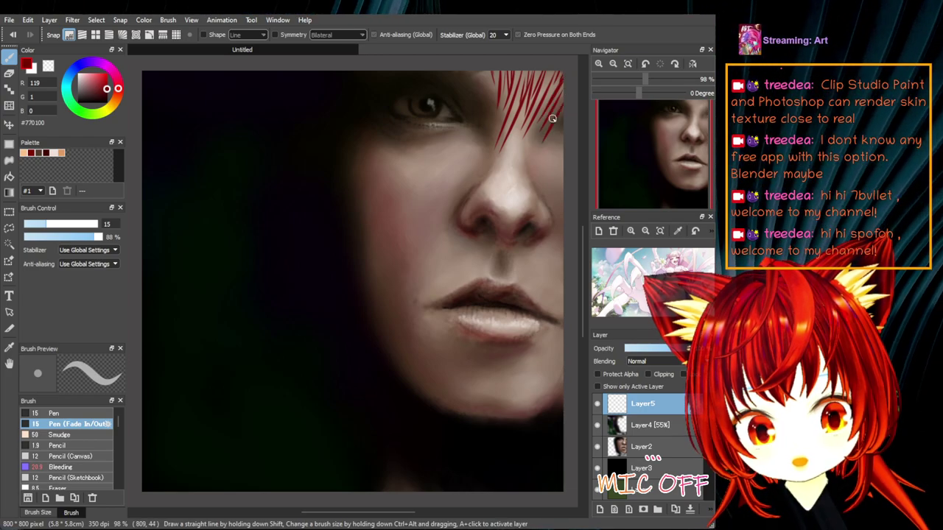
{"action": "left_click_drag", "start_coordinate": [564, 93], "coordinate": [543, 171]}
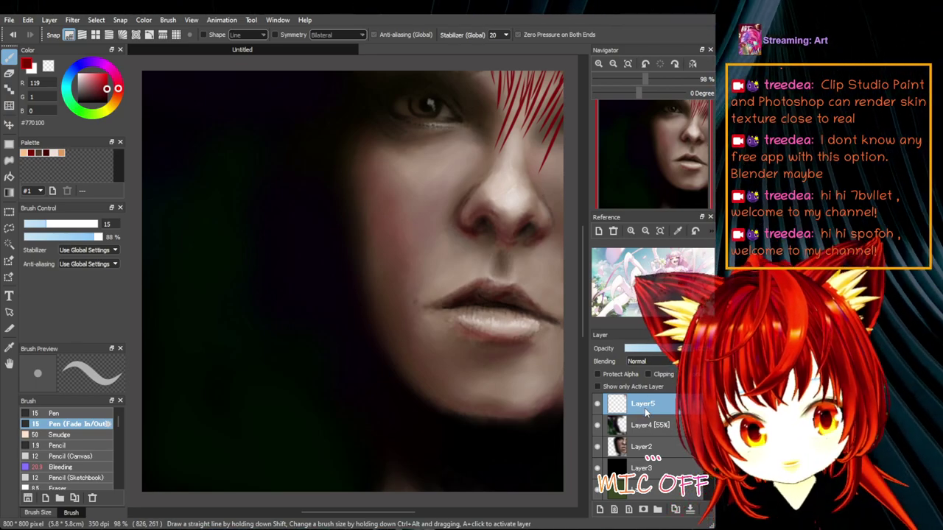
- Duplicate the fringe layer and make the upper copy active
{"action": "key", "text": "ctrl+shift+n"}
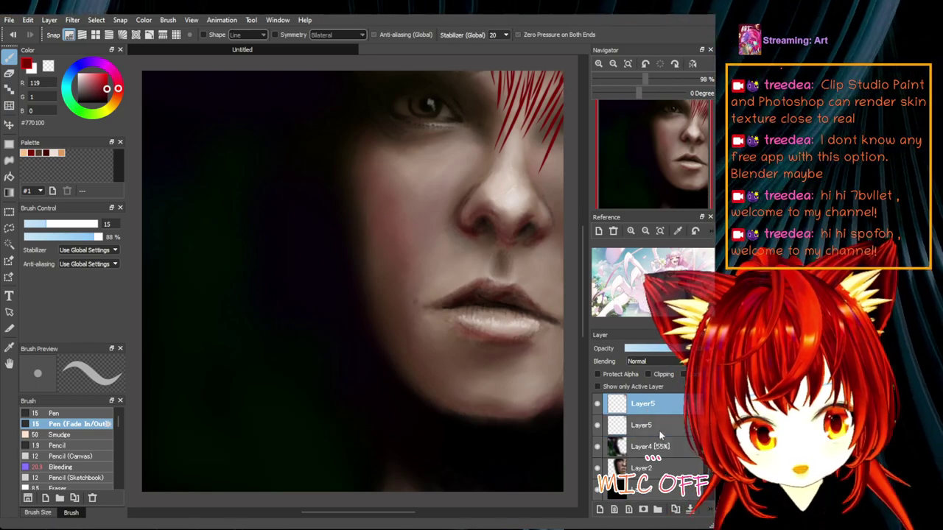
{"action": "left_click", "coordinate": [659, 431]}
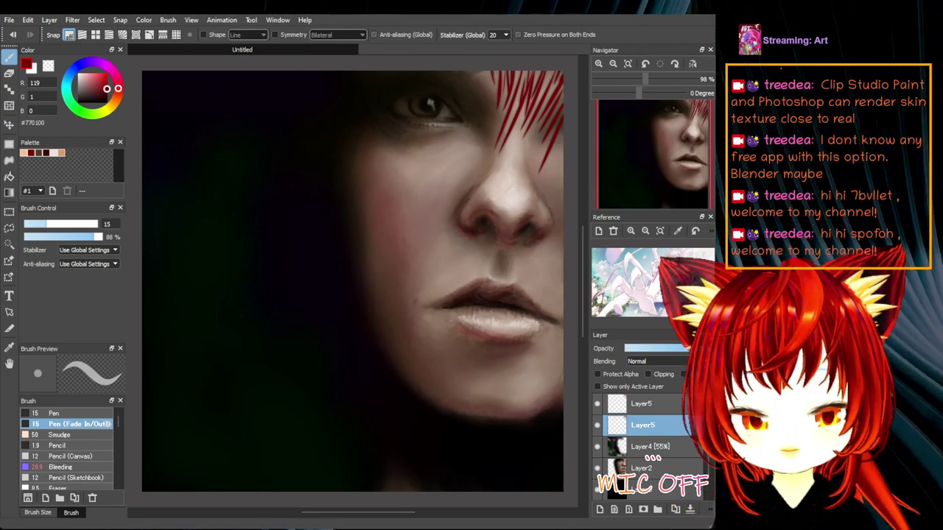
{"action": "left_click", "coordinate": [672, 410]}
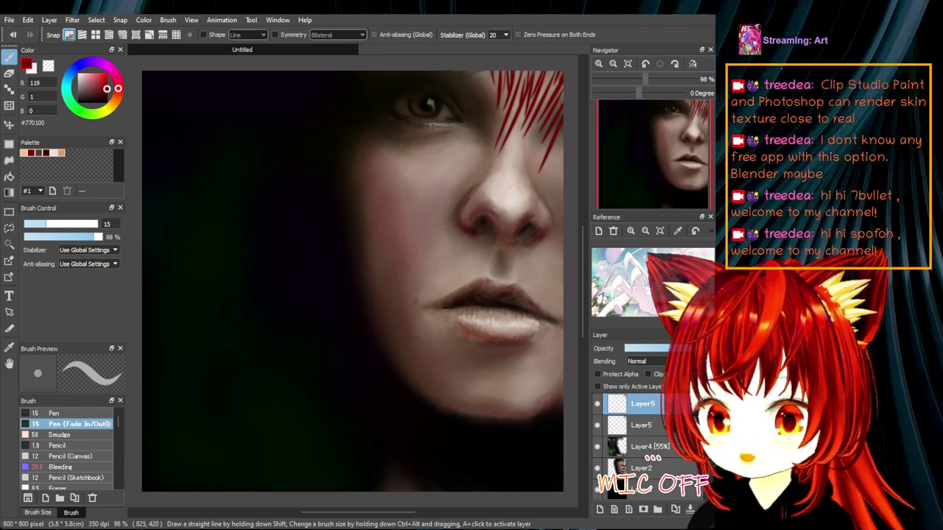
- Paint long curved hair strands beside the shadowed cheek in #641312 at brush size 15, sweeping down toward the neck
{"action": "left_click", "coordinate": [102, 93]}
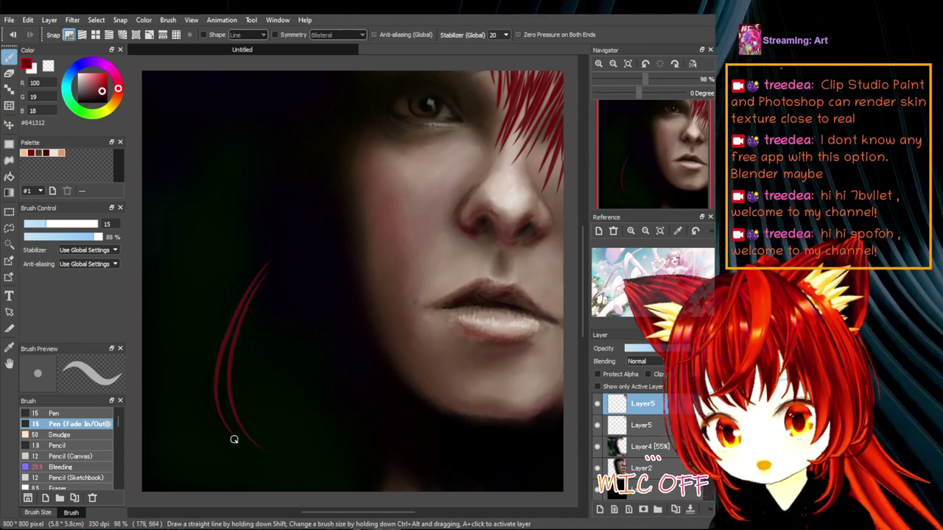
{"action": "left_click_drag", "start_coordinate": [208, 449], "coordinate": [309, 145]}
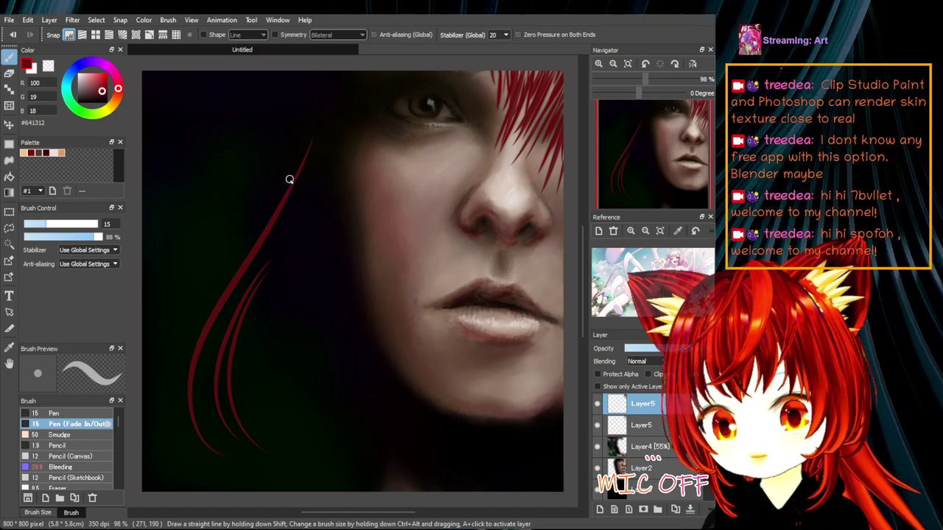
{"action": "left_click_drag", "start_coordinate": [286, 201], "coordinate": [212, 364]}
{"action": "left_click_drag", "start_coordinate": [164, 450], "coordinate": [227, 254]}
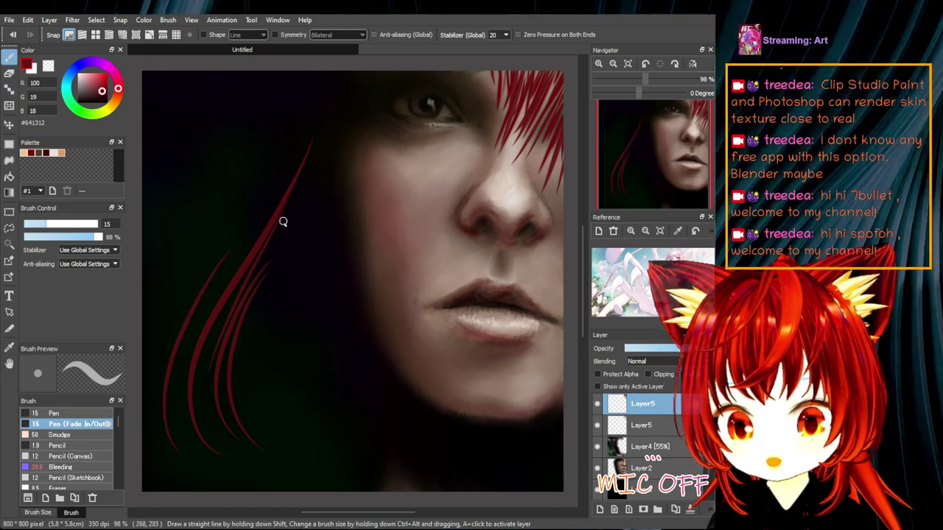
{"action": "left_click_drag", "start_coordinate": [173, 411], "coordinate": [215, 279]}
{"action": "left_click_drag", "start_coordinate": [158, 420], "coordinate": [296, 150]}
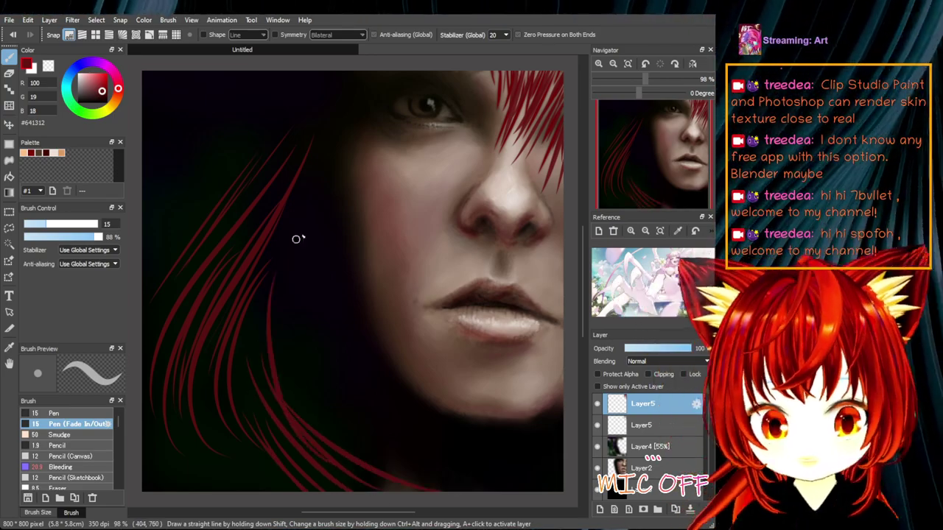
- Set the colour to #3E1515 and fill the lower hair lengths with darker strands between the red ones
{"action": "left_click", "coordinate": [98, 96]}
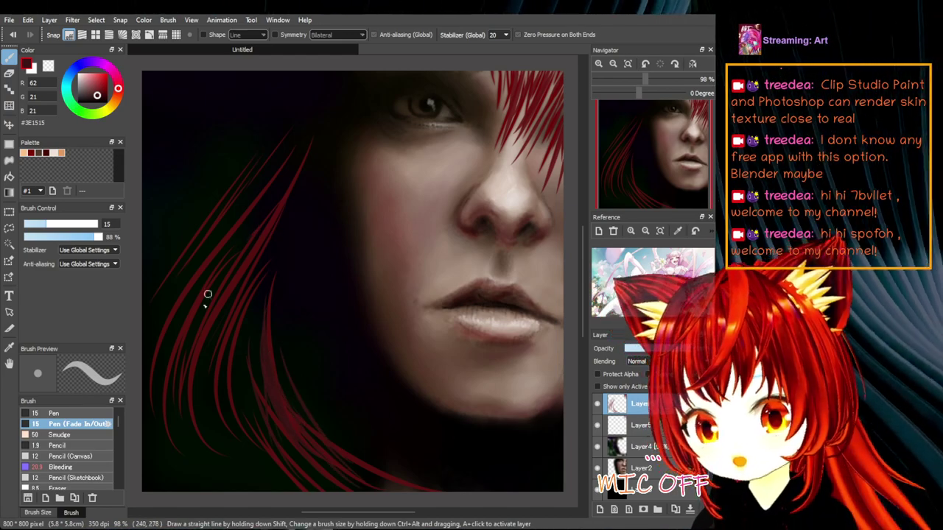
{"action": "left_click_drag", "start_coordinate": [177, 380], "coordinate": [199, 460]}
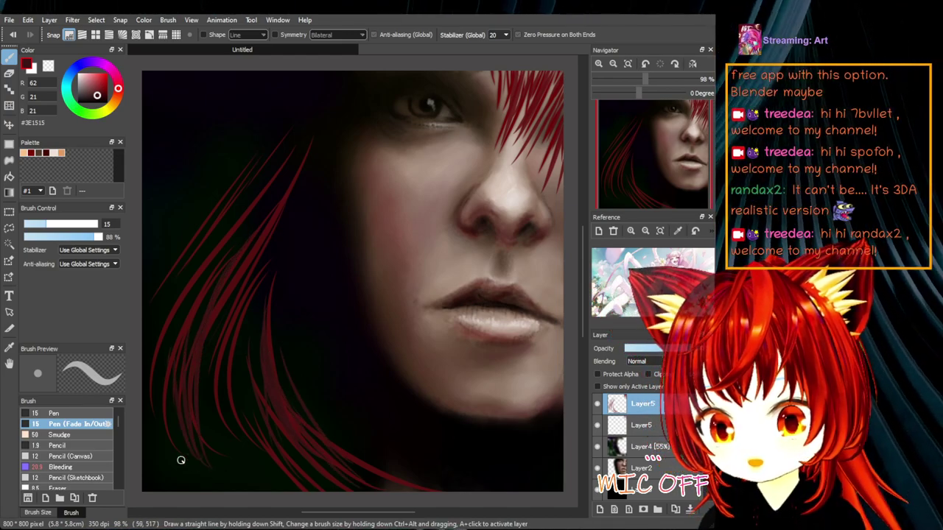
{"action": "left_click_drag", "start_coordinate": [150, 355], "coordinate": [181, 469]}
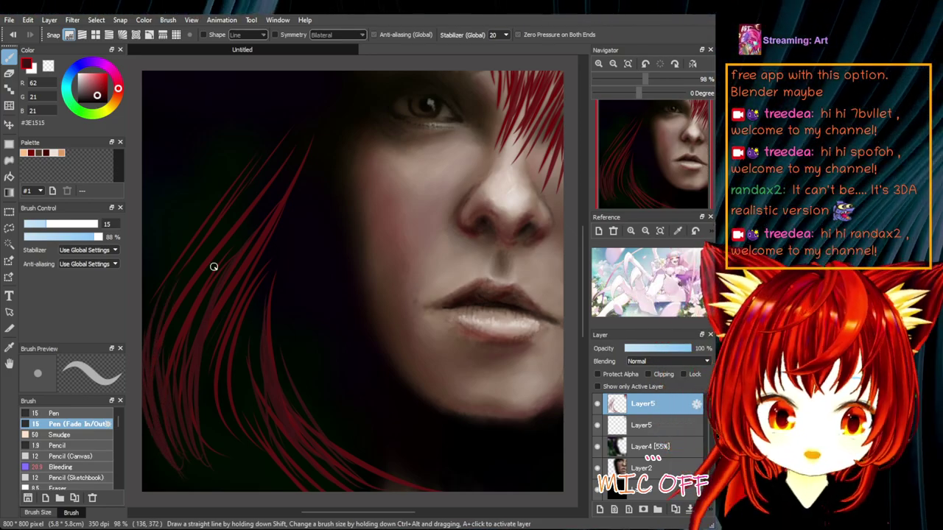
- Add muted strands from the temple through the hair lengths in #392424 and #2B2222, enlarging the pen to size 20
{"action": "left_click_drag", "start_coordinate": [268, 263], "coordinate": [273, 199]}
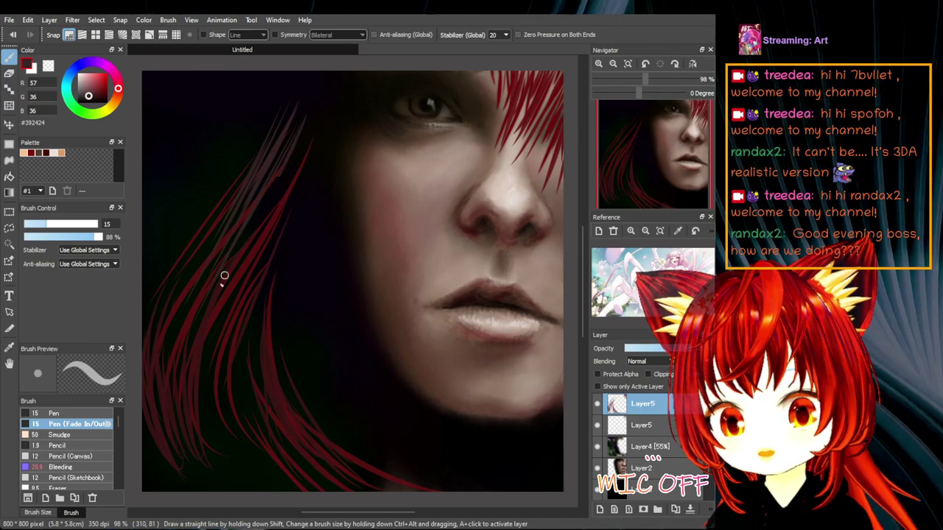
{"action": "left_click_drag", "start_coordinate": [313, 137], "coordinate": [224, 290]}
{"action": "mouse_move", "coordinate": [328, 84]}
{"action": "left_mouse_down"}
{"action": "mouse_move", "coordinate": [303, 134]}
{"action": "mouse_move", "coordinate": [251, 349]}
{"action": "left_mouse_up"}
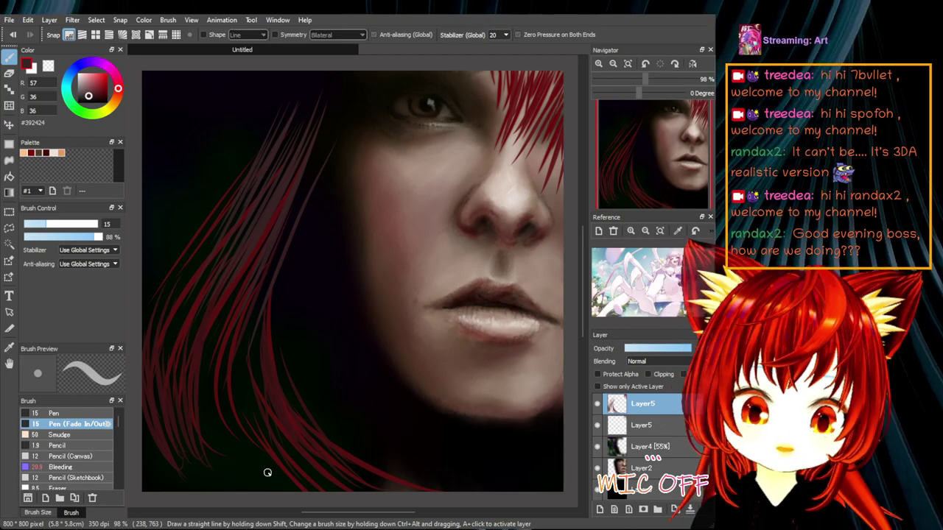
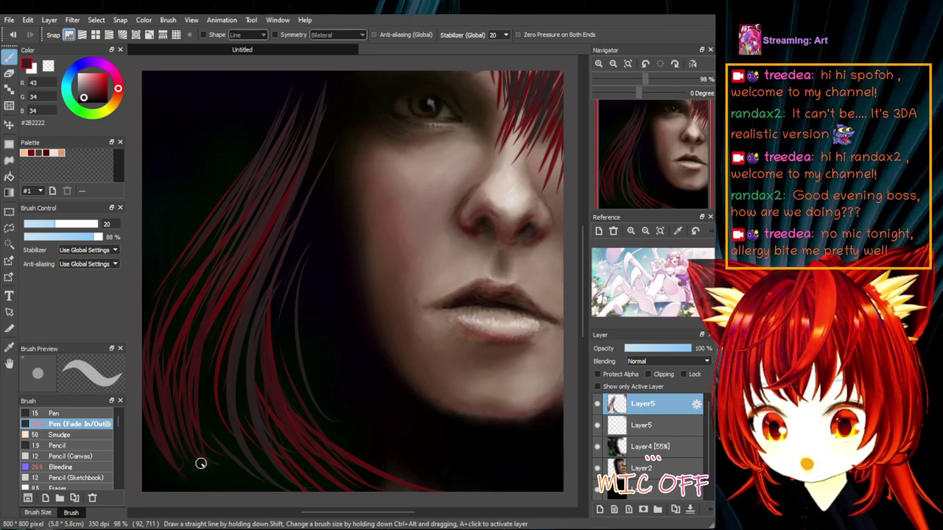
{"action": "left_click_drag", "start_coordinate": [196, 457], "coordinate": [205, 201]}
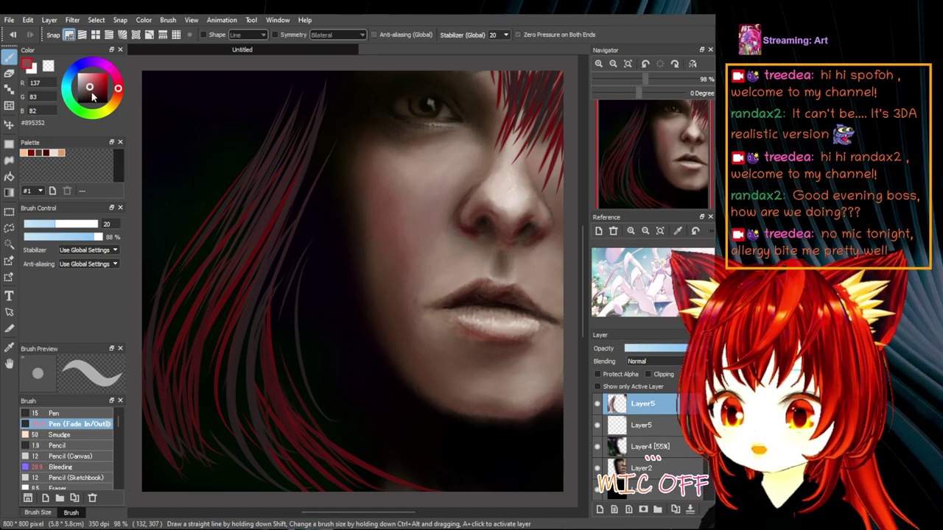
- Paint dusty pink #895352 highlight strands through the middle of the side hair at brush size 20
{"action": "left_click_drag", "start_coordinate": [243, 294], "coordinate": [282, 228]}
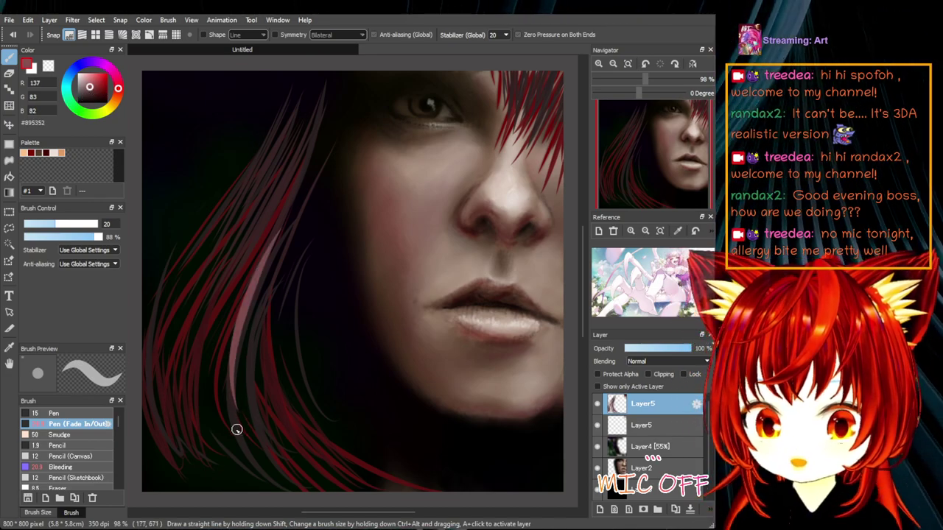
{"action": "mouse_move", "coordinate": [206, 432]}
{"action": "left_mouse_down"}
{"action": "mouse_move", "coordinate": [243, 250]}
{"action": "mouse_move", "coordinate": [227, 282]}
{"action": "mouse_move", "coordinate": [291, 188]}
{"action": "left_mouse_up"}
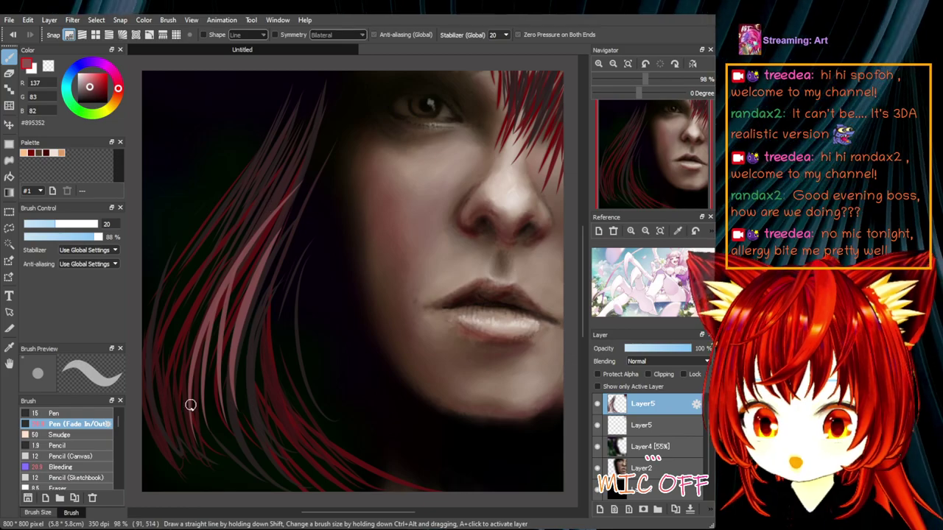
{"action": "left_click_drag", "start_coordinate": [188, 398], "coordinate": [229, 250]}
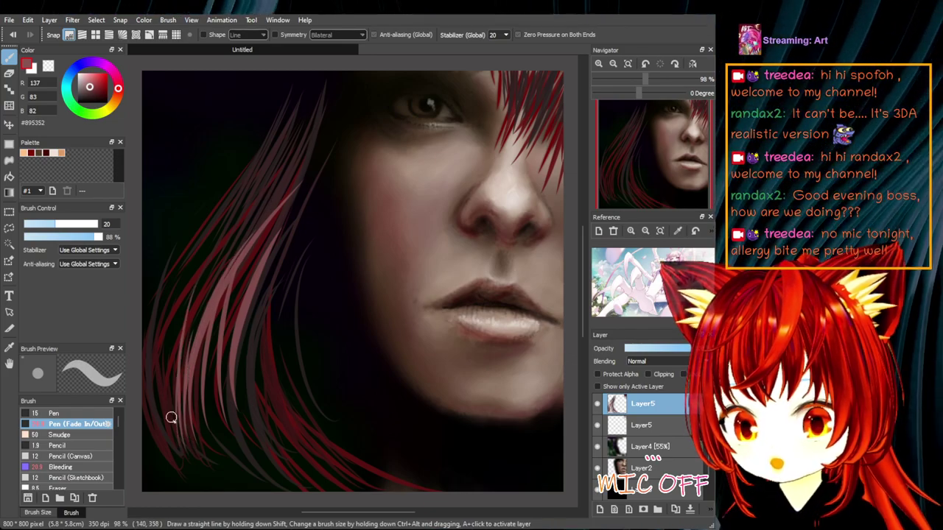
{"action": "left_click_drag", "start_coordinate": [170, 395], "coordinate": [287, 198]}
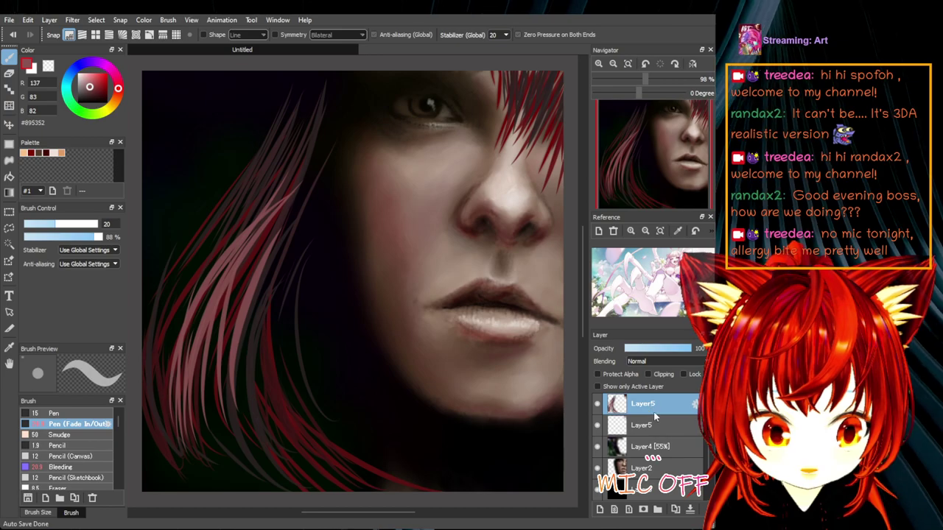
{"action": "left_click", "coordinate": [666, 516]}
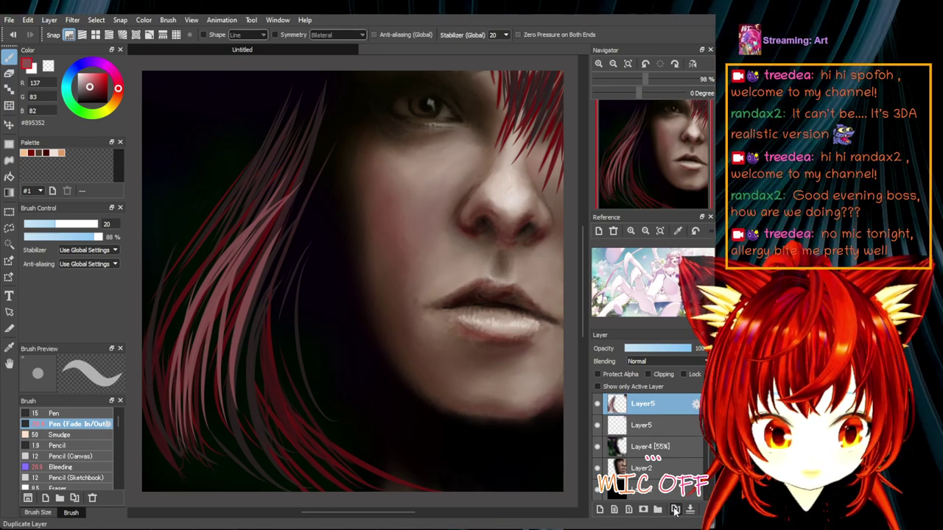
- Hide the duplicated hair layer, merge the original into the empty layer below it, and blur the merged strands softly
{"action": "left_click", "coordinate": [597, 404]}
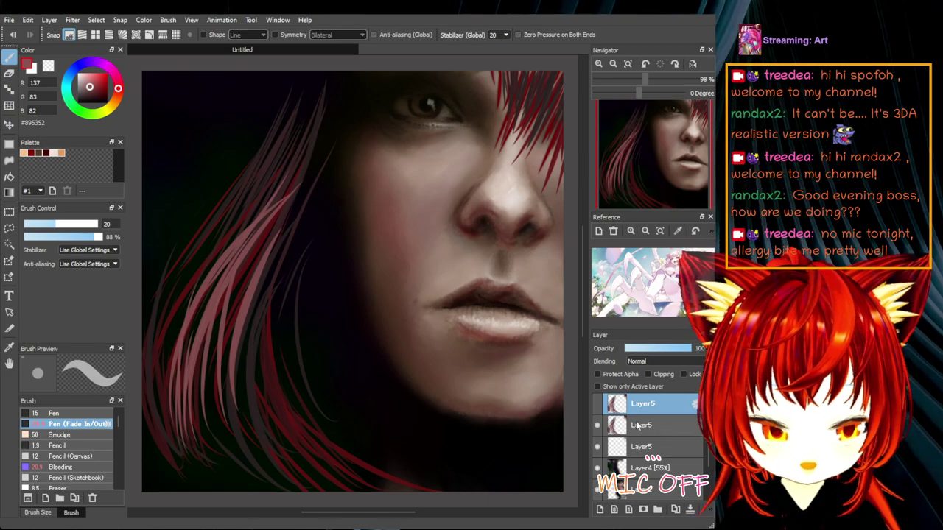
{"action": "left_click", "coordinate": [654, 433]}
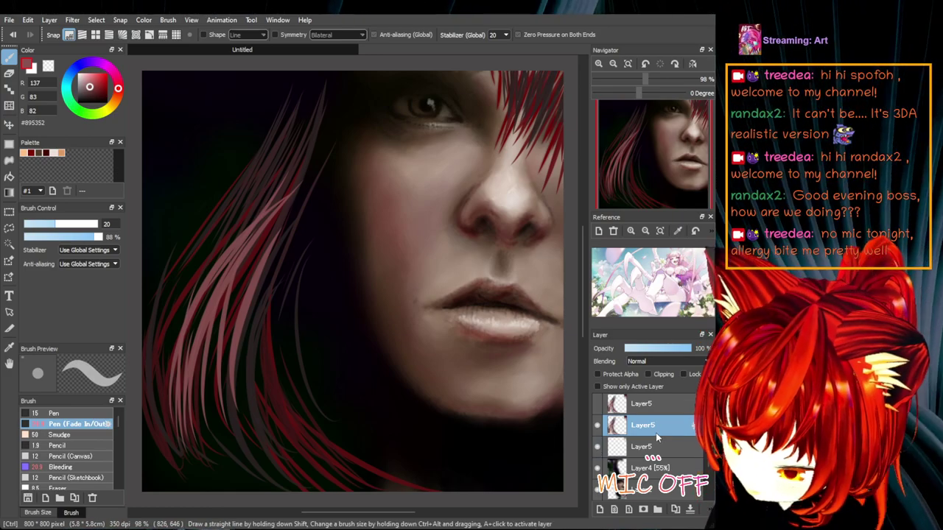
{"action": "key", "text": "ctrl+e"}
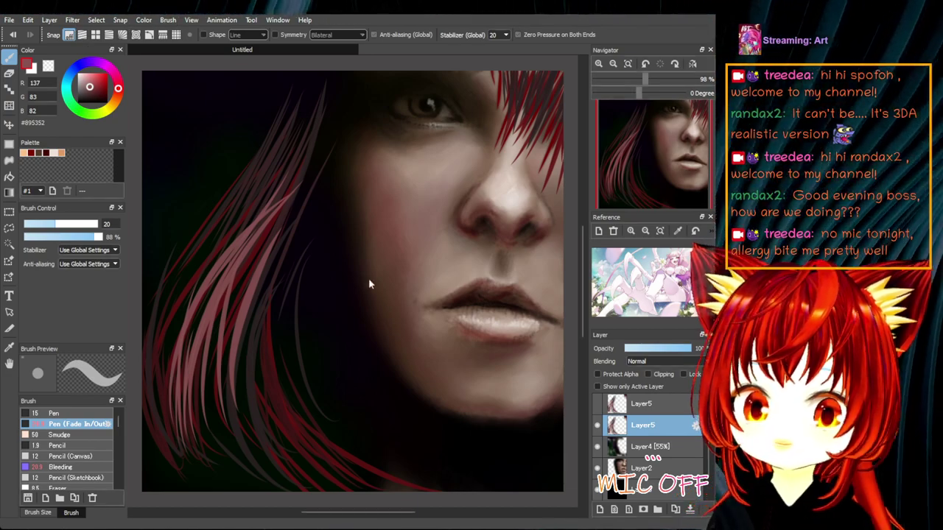
{"action": "key", "text": "ctrl+z"}
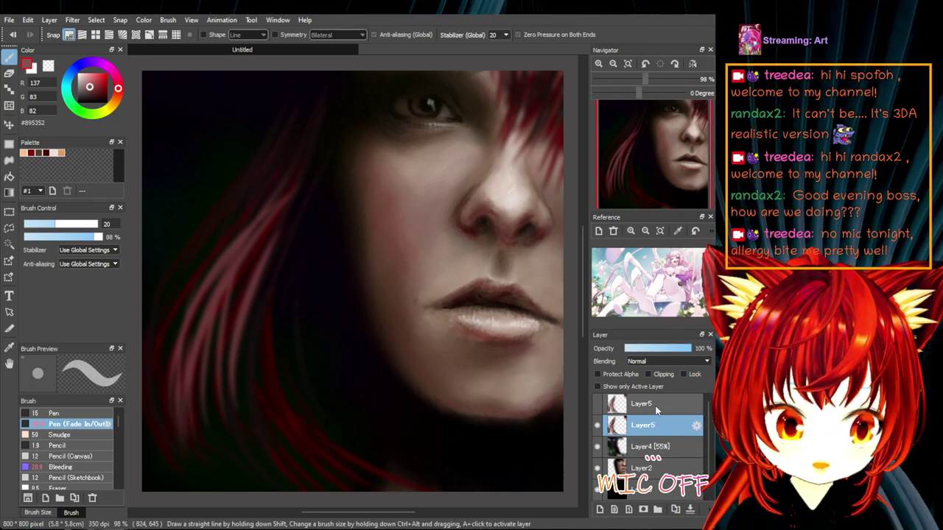
- Make the sharp hair copy visible again above the blurred strands and lower its opacity to 27%
{"action": "left_click", "coordinate": [655, 407]}
{"action": "left_click", "coordinate": [598, 405]}
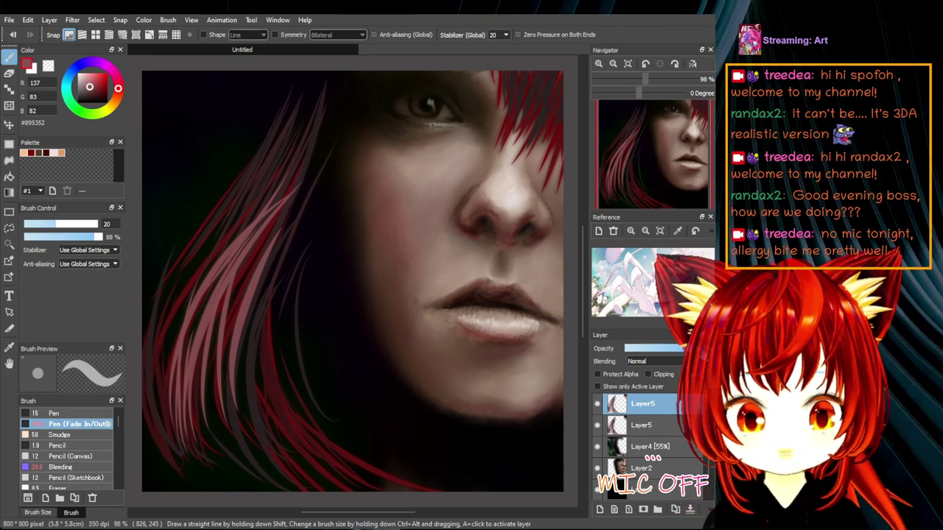
{"action": "left_click_drag", "start_coordinate": [682, 348], "coordinate": [644, 350]}
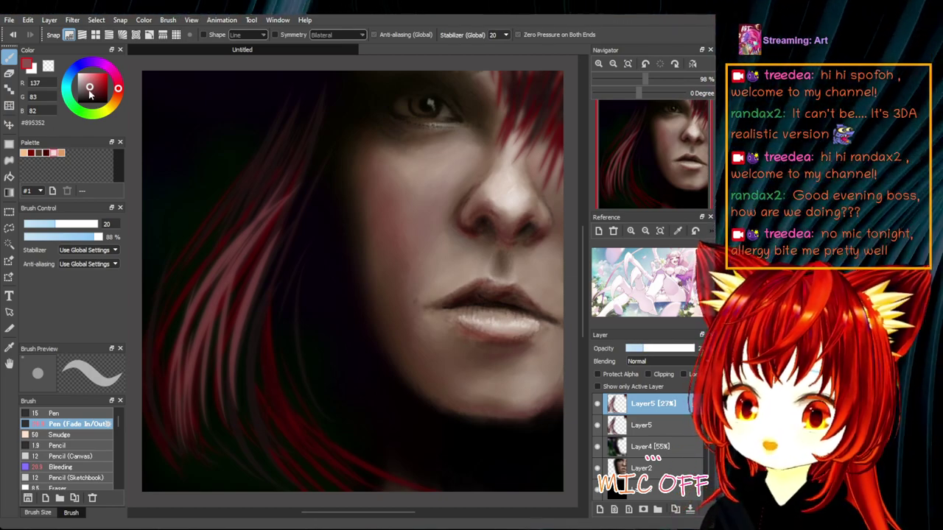
- Darken the outer and inner edges of the side hair on a new layer using a black AirBrush at size 210 and 34% opacity
{"action": "left_click", "coordinate": [38, 152]}
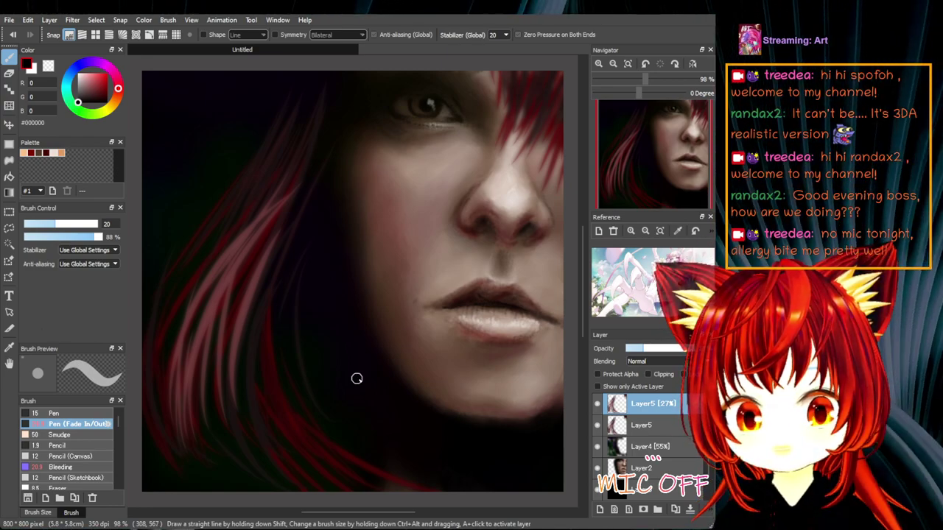
{"action": "left_click", "coordinate": [597, 512]}
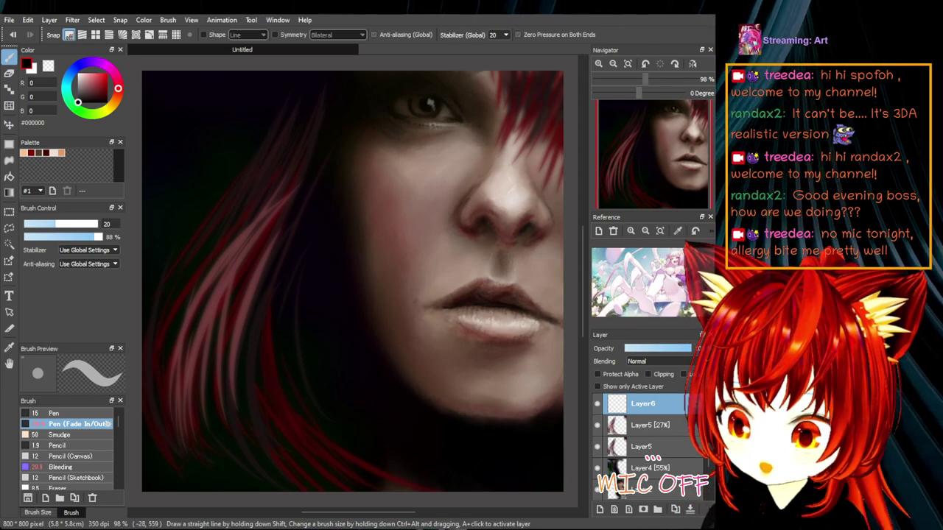
{"action": "scroll", "coordinate": [91, 459], "scroll_direction": "down", "scroll_amount": 5}
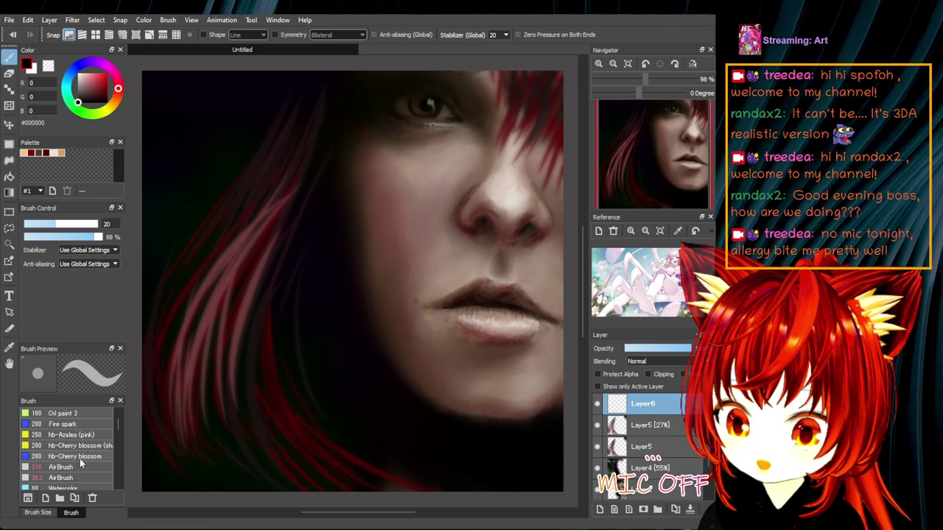
{"action": "scroll", "coordinate": [79, 458], "scroll_direction": "down", "scroll_amount": 1}
{"action": "left_click", "coordinate": [75, 446]}
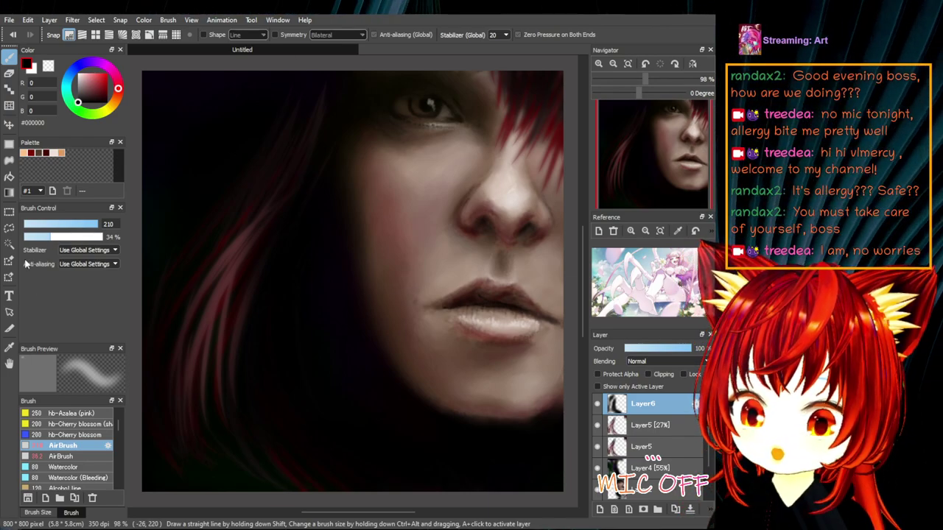
- Add a new layer and set up the Fill fur single mass brush in #9C7F7F at size 118 and 35% opacity
{"action": "scroll", "coordinate": [79, 469], "scroll_direction": "down", "scroll_amount": 2}
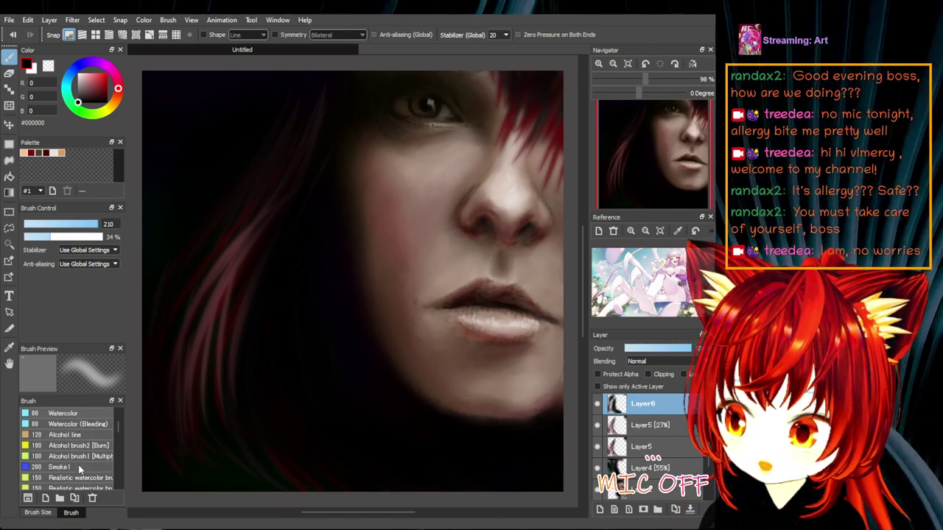
{"action": "left_click", "coordinate": [600, 510]}
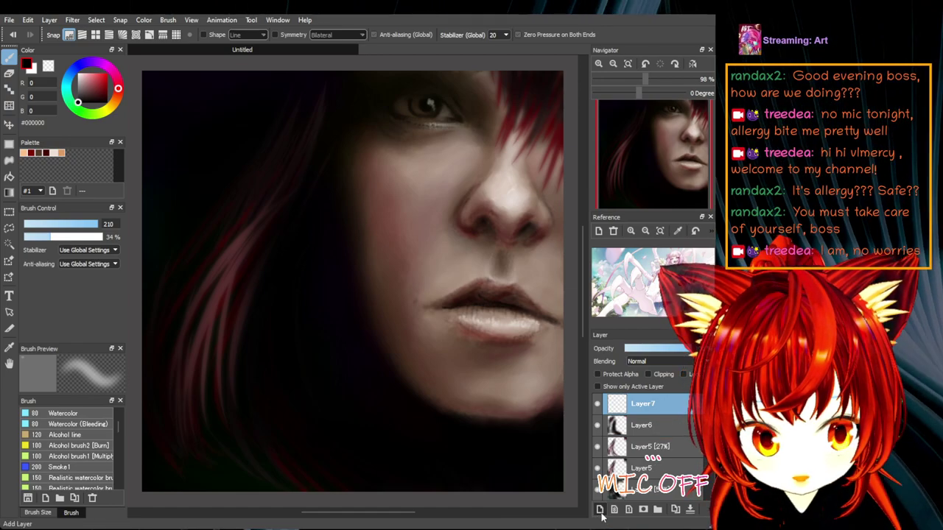
{"action": "scroll", "coordinate": [75, 412], "scroll_direction": "down", "scroll_amount": 5}
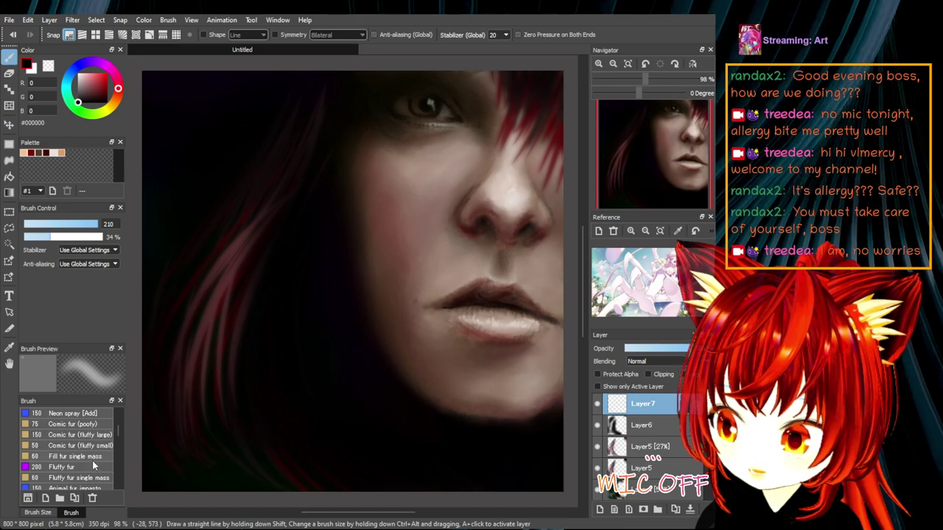
{"action": "left_click", "coordinate": [92, 457]}
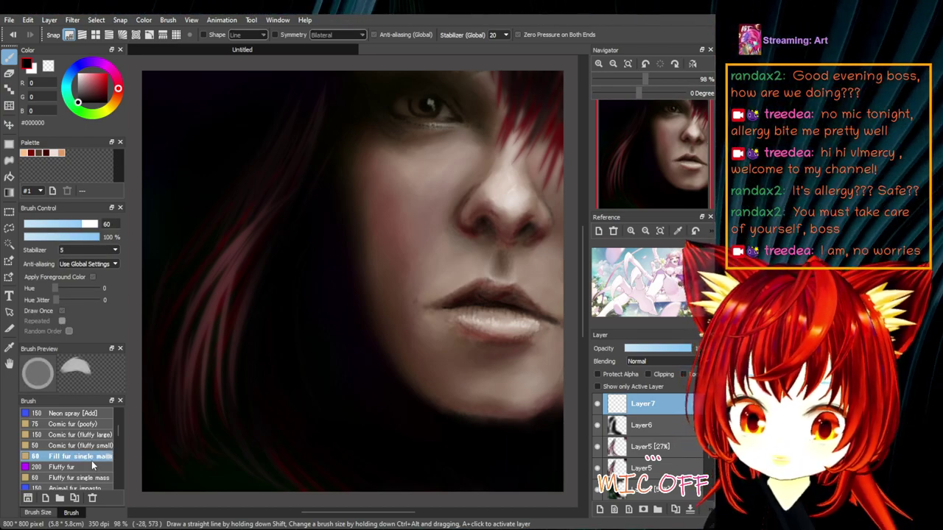
{"action": "left_click", "coordinate": [37, 72]}
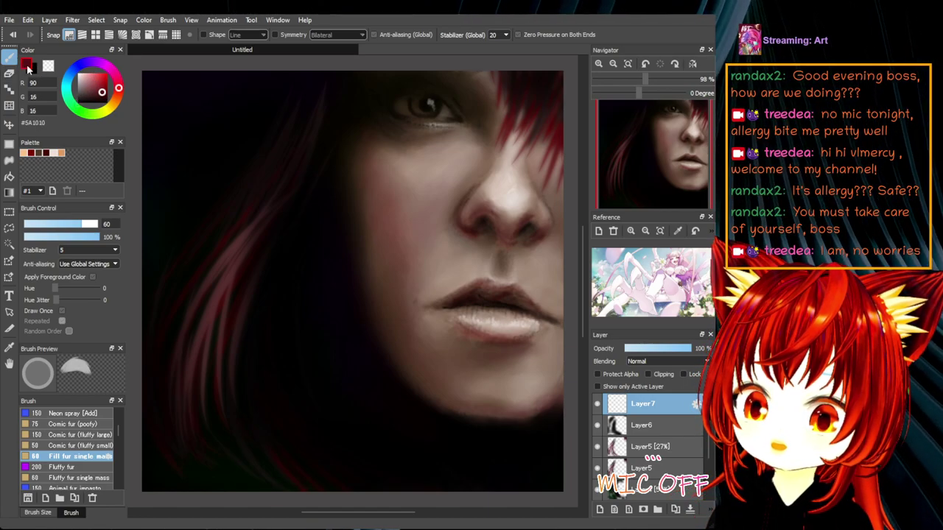
{"action": "left_click", "coordinate": [84, 87]}
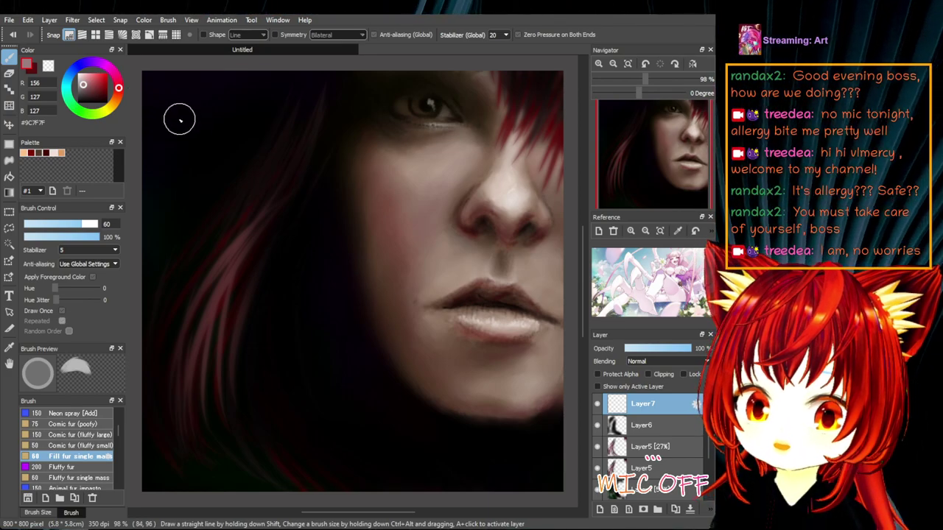
{"action": "left_click", "coordinate": [93, 224]}
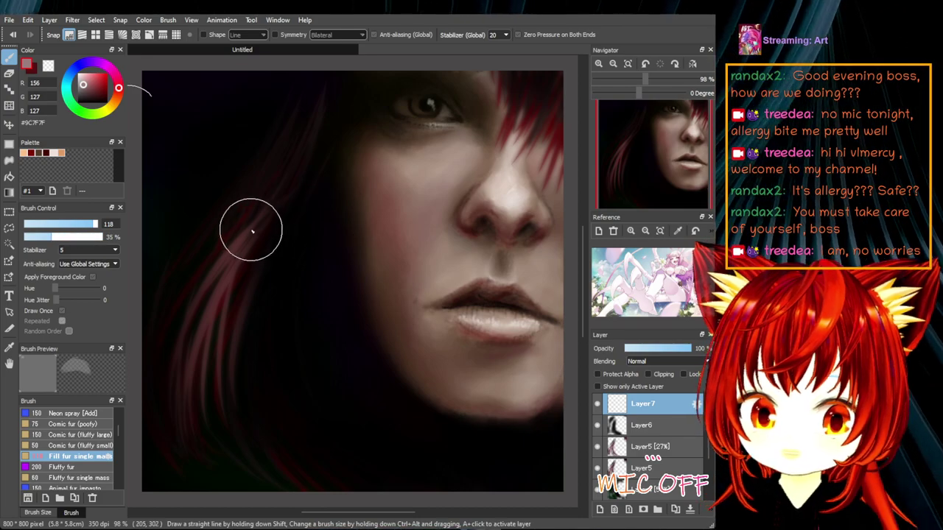
{"action": "left_click_drag", "start_coordinate": [252, 221], "coordinate": [190, 340]}
{"action": "mouse_move", "coordinate": [261, 218]}
{"action": "left_mouse_down"}
{"action": "mouse_move", "coordinate": [280, 202]}
{"action": "mouse_move", "coordinate": [252, 211]}
{"action": "mouse_move", "coordinate": [268, 183]}
{"action": "mouse_move", "coordinate": [167, 343]}
{"action": "left_mouse_up"}
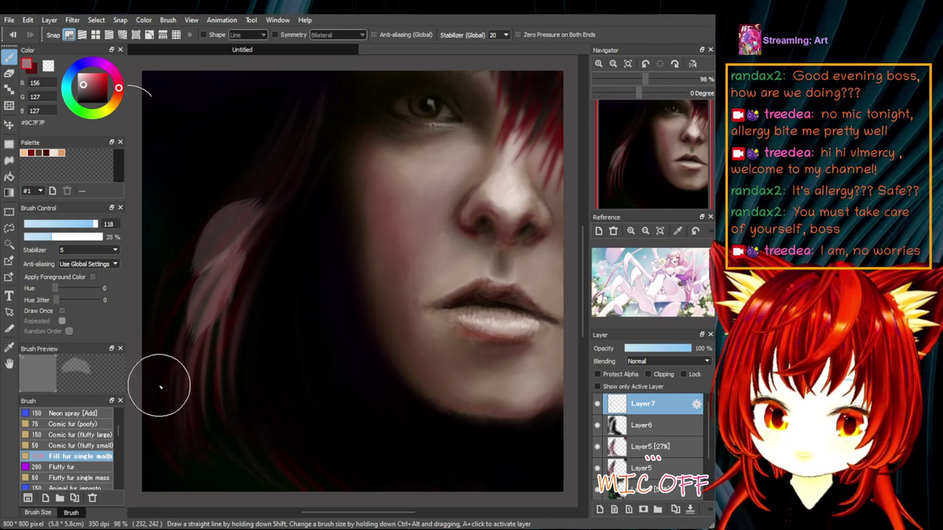
{"action": "left_click_drag", "start_coordinate": [293, 153], "coordinate": [221, 228]}
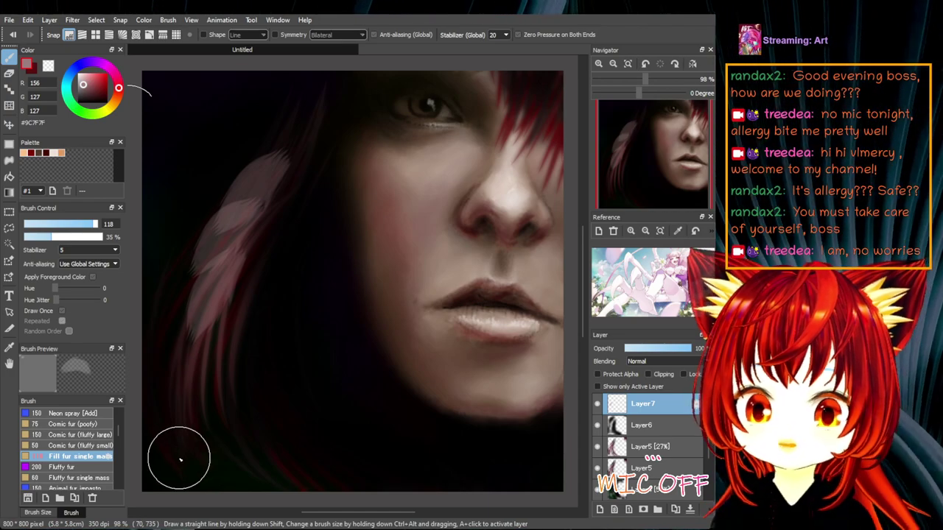
{"action": "key", "text": "ctrl+z"}
{"action": "key", "text": "ctrl+z"}
{"action": "key", "text": "ctrl+z"}
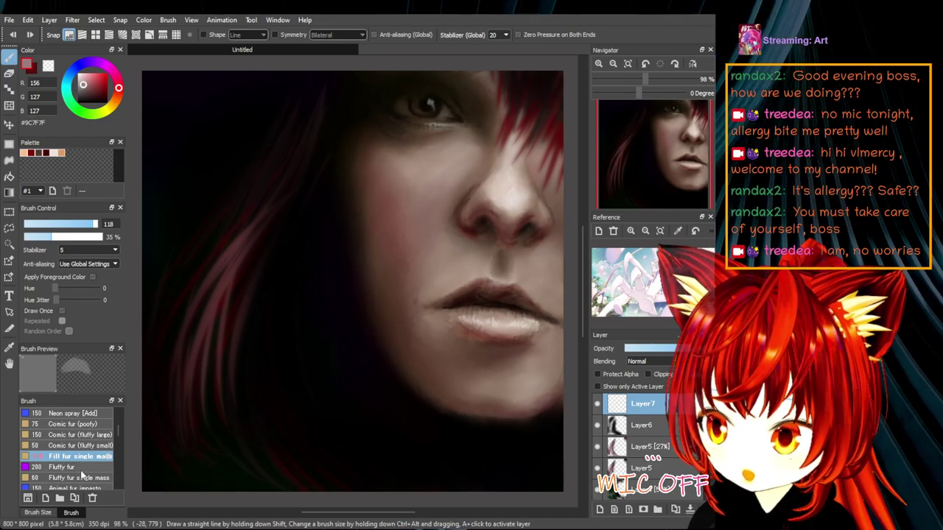
- Paint feathery #9C7F7F clumps down the side hair and along its outer edge with the Fluffy fur brush at size 200
{"action": "left_click", "coordinate": [80, 470]}
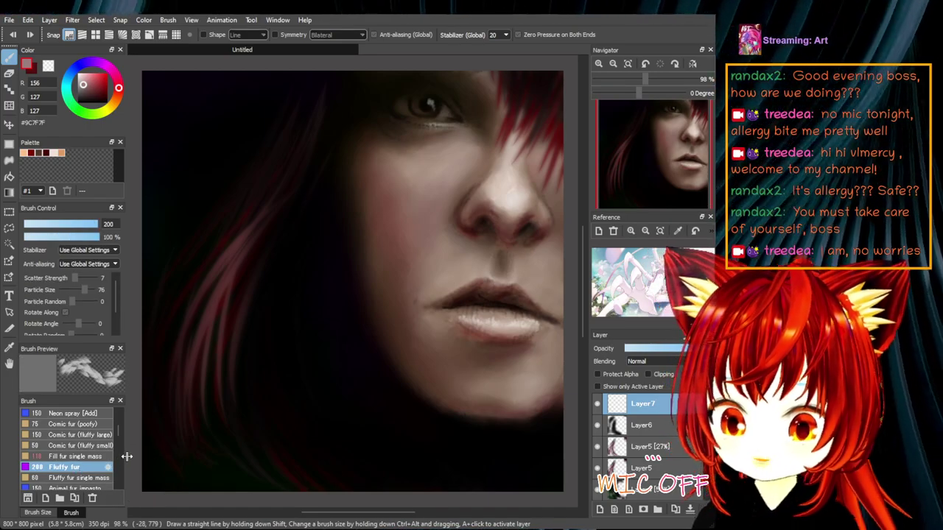
{"action": "mouse_move", "coordinate": [280, 234]}
{"action": "left_mouse_down"}
{"action": "mouse_move", "coordinate": [255, 223]}
{"action": "mouse_move", "coordinate": [211, 436]}
{"action": "mouse_move", "coordinate": [219, 442]}
{"action": "left_mouse_up"}
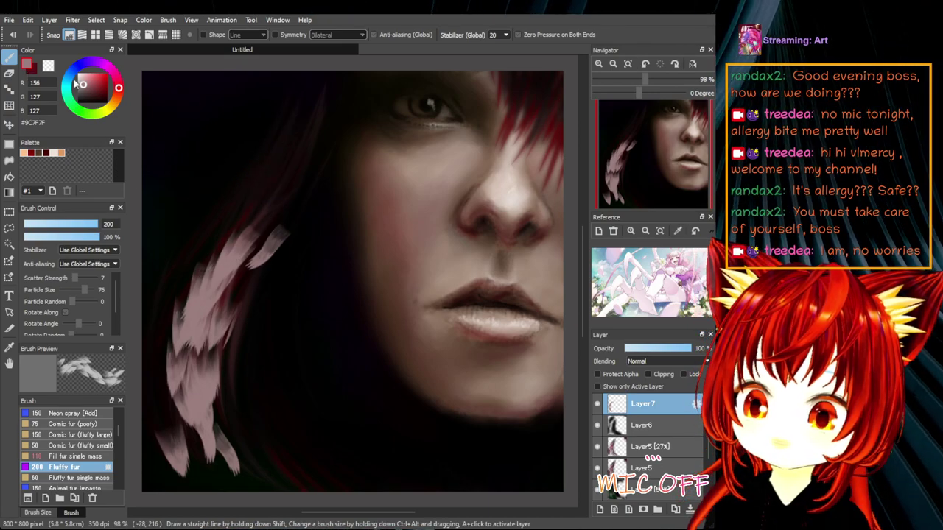
{"action": "mouse_move", "coordinate": [200, 253]}
{"action": "left_mouse_down"}
{"action": "mouse_move", "coordinate": [148, 336]}
{"action": "mouse_move", "coordinate": [146, 383]}
{"action": "left_mouse_up"}
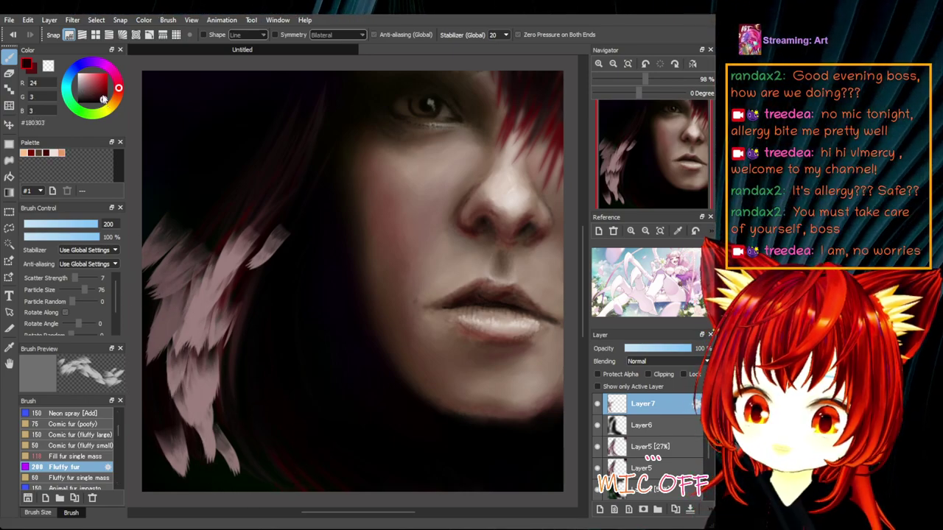
- Add dark red #4C1010 Fluffy fur strokes among the pale clumps, across the lower hair lengths and in the upper side hair
{"action": "mouse_move", "coordinate": [193, 280]}
{"action": "left_mouse_down"}
{"action": "mouse_move", "coordinate": [263, 415]}
{"action": "mouse_move", "coordinate": [344, 479]}
{"action": "left_mouse_up"}
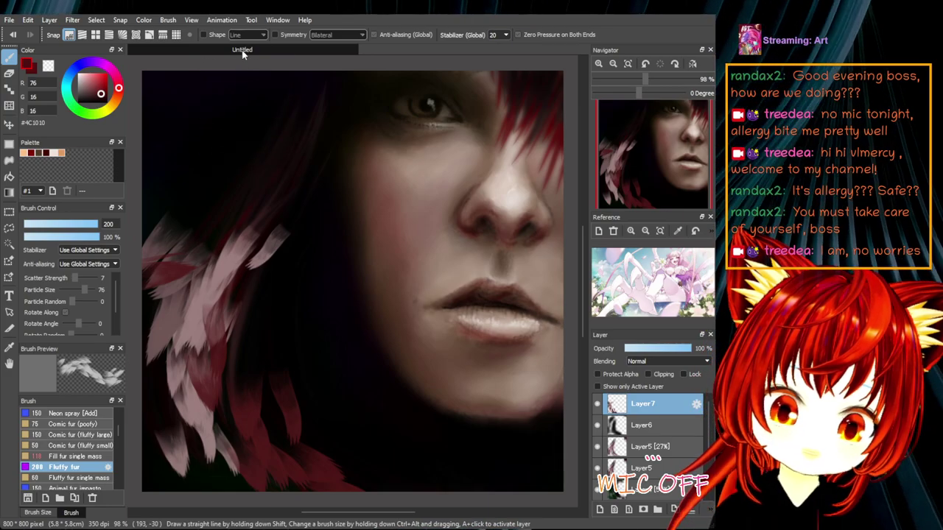
{"action": "left_click_drag", "start_coordinate": [200, 206], "coordinate": [179, 221]}
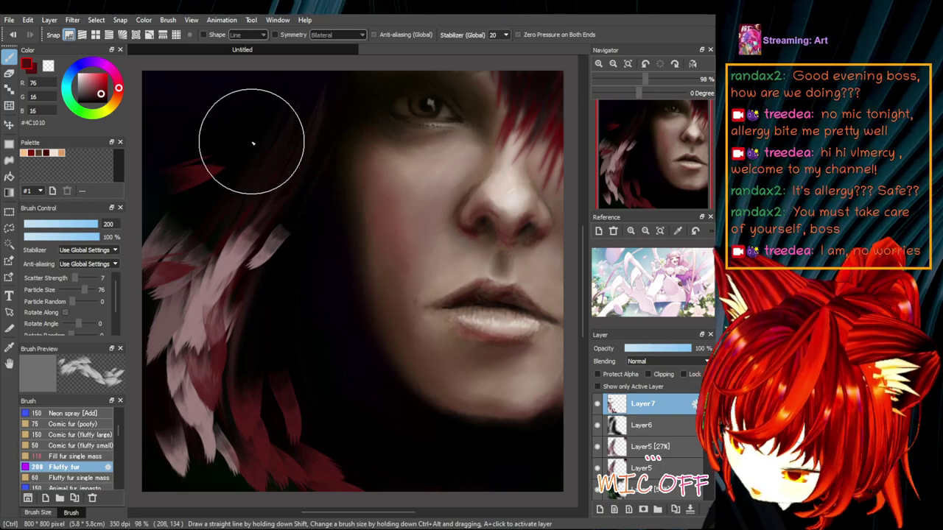
{"action": "key", "text": "ctrl+z"}
{"action": "left_click_drag", "start_coordinate": [179, 189], "coordinate": [206, 152]}
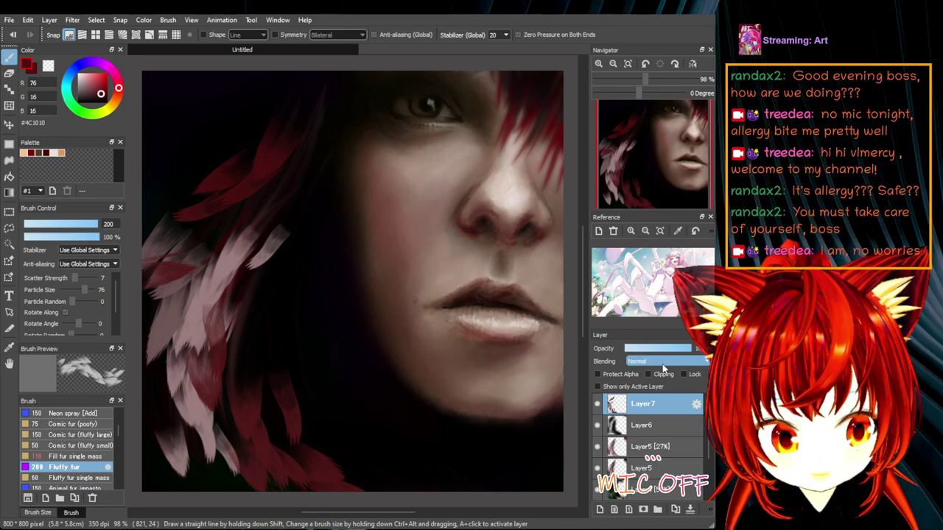
{"action": "mouse_move", "coordinate": [691, 349]}
{"action": "left_mouse_down"}
{"action": "mouse_move", "coordinate": [634, 353]}
{"action": "mouse_move", "coordinate": [693, 354]}
{"action": "left_mouse_up"}
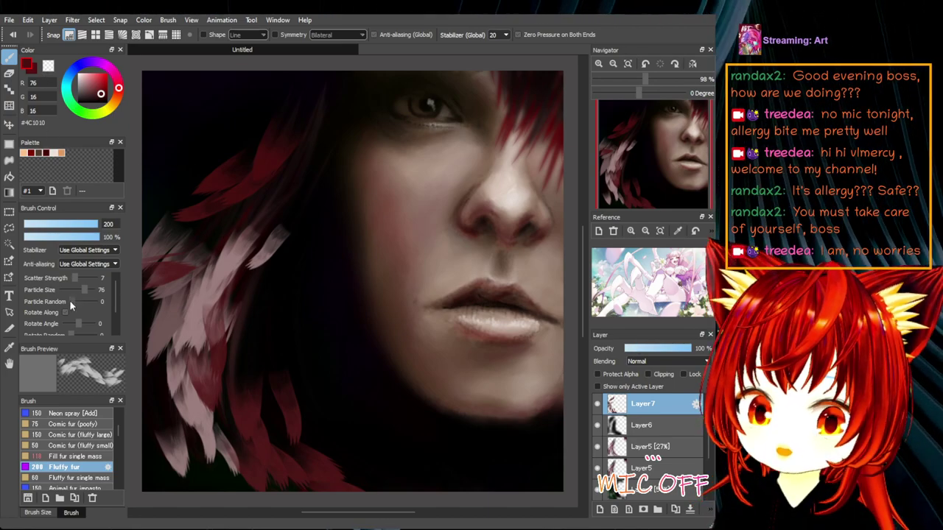
- Layer golden #D09B00 Fluffy fur strokes over the pale clumps down to the canvas's lower edge at size 89 and 28% opacity
{"action": "left_click", "coordinate": [90, 225]}
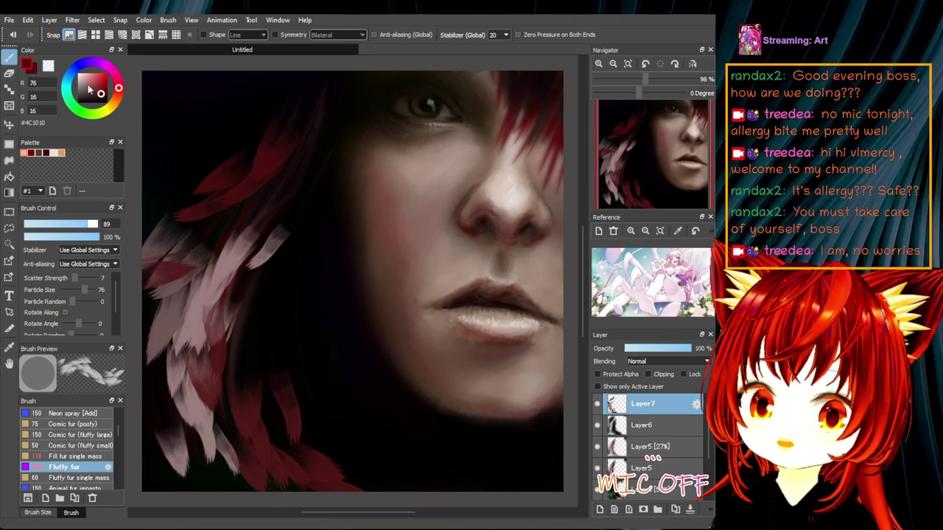
{"action": "left_click_drag", "start_coordinate": [116, 109], "coordinate": [108, 111]}
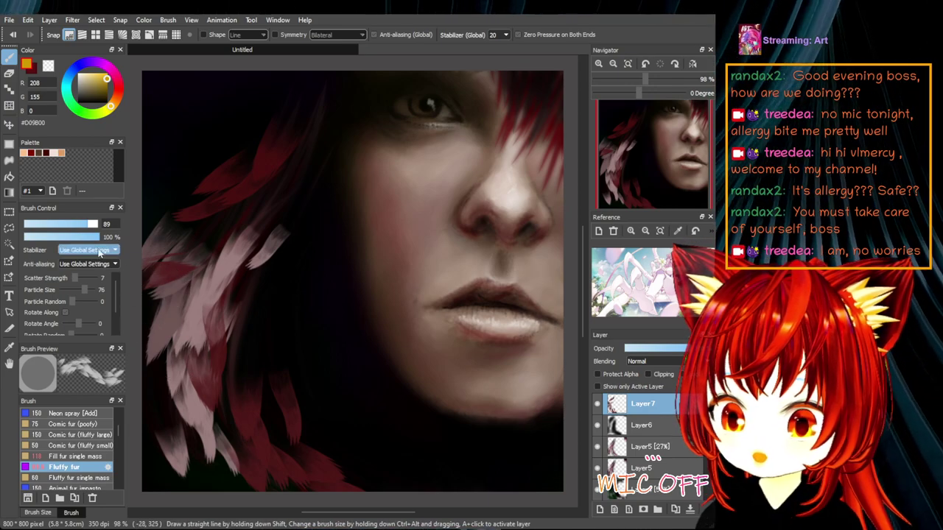
{"action": "left_click", "coordinate": [39, 238]}
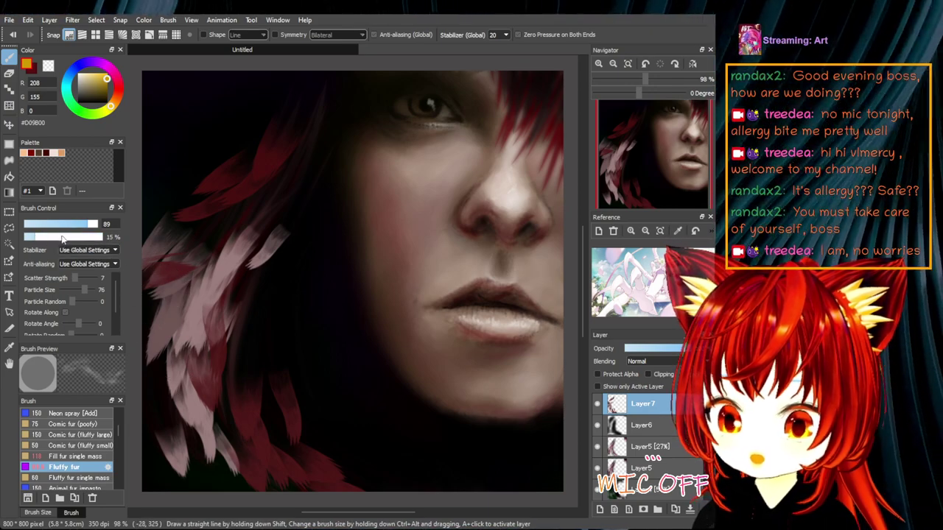
{"action": "left_click", "coordinate": [46, 239]}
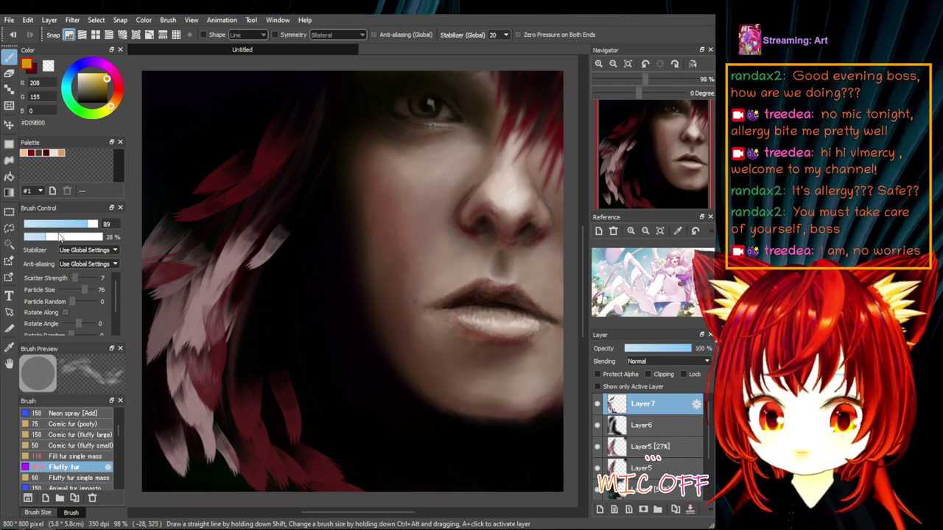
{"action": "mouse_move", "coordinate": [200, 263]}
{"action": "left_mouse_down"}
{"action": "mouse_move", "coordinate": [222, 255]}
{"action": "mouse_move", "coordinate": [179, 339]}
{"action": "mouse_move", "coordinate": [251, 442]}
{"action": "left_mouse_up"}
{"action": "mouse_move", "coordinate": [238, 243]}
{"action": "left_mouse_down"}
{"action": "mouse_move", "coordinate": [209, 271]}
{"action": "mouse_move", "coordinate": [236, 455]}
{"action": "left_mouse_up"}
{"action": "mouse_move", "coordinate": [219, 279]}
{"action": "left_mouse_down"}
{"action": "mouse_move", "coordinate": [196, 449]}
{"action": "mouse_move", "coordinate": [224, 409]}
{"action": "left_mouse_up"}
{"action": "mouse_move", "coordinate": [174, 356]}
{"action": "left_mouse_down"}
{"action": "mouse_move", "coordinate": [176, 433]}
{"action": "mouse_move", "coordinate": [199, 469]}
{"action": "mouse_move", "coordinate": [252, 504]}
{"action": "mouse_move", "coordinate": [211, 454]}
{"action": "mouse_move", "coordinate": [177, 437]}
{"action": "left_mouse_up"}
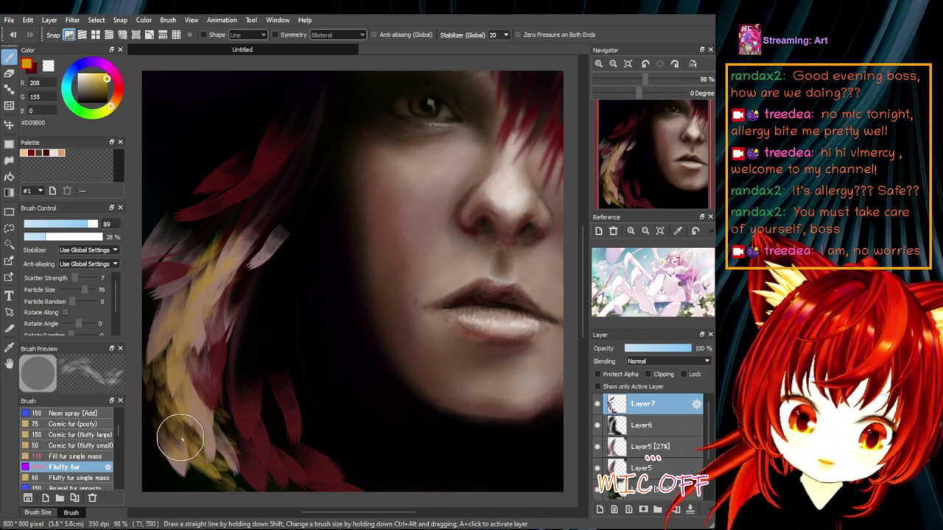
{"action": "mouse_move", "coordinate": [193, 280]}
{"action": "left_mouse_down"}
{"action": "mouse_move", "coordinate": [176, 442]}
{"action": "mouse_move", "coordinate": [162, 326]}
{"action": "mouse_move", "coordinate": [160, 407]}
{"action": "mouse_move", "coordinate": [170, 322]}
{"action": "mouse_move", "coordinate": [218, 499]}
{"action": "left_mouse_up"}
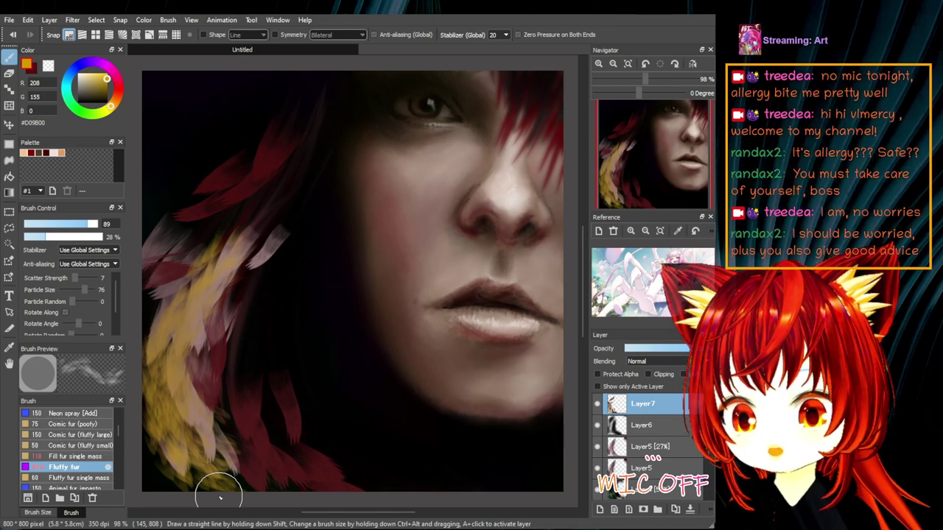
- Strengthen the golden strokes in the lower side hair with the brush at size 115 and 60% opacity
{"action": "left_click_drag", "start_coordinate": [94, 229], "coordinate": [89, 236]}
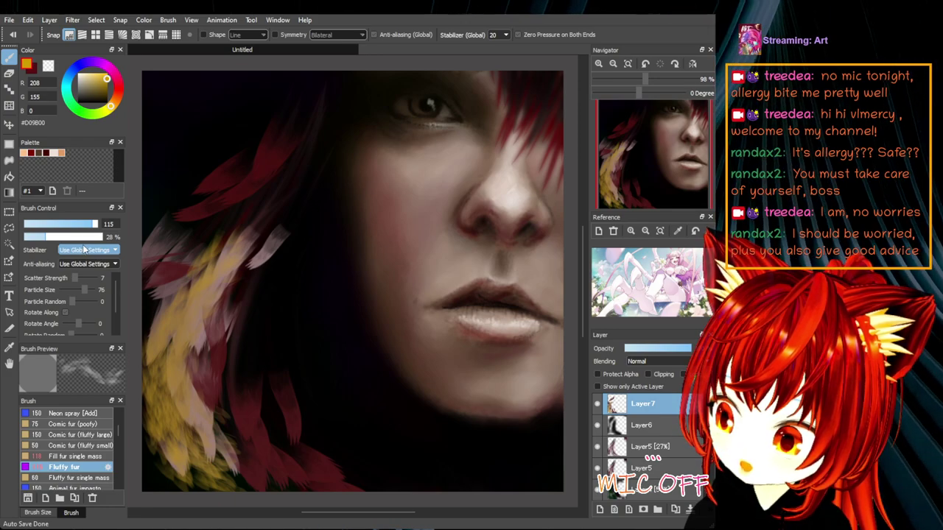
{"action": "left_click", "coordinate": [71, 237]}
{"action": "mouse_move", "coordinate": [201, 273]}
{"action": "left_mouse_down"}
{"action": "mouse_move", "coordinate": [185, 320]}
{"action": "mouse_move", "coordinate": [203, 466]}
{"action": "left_mouse_up"}
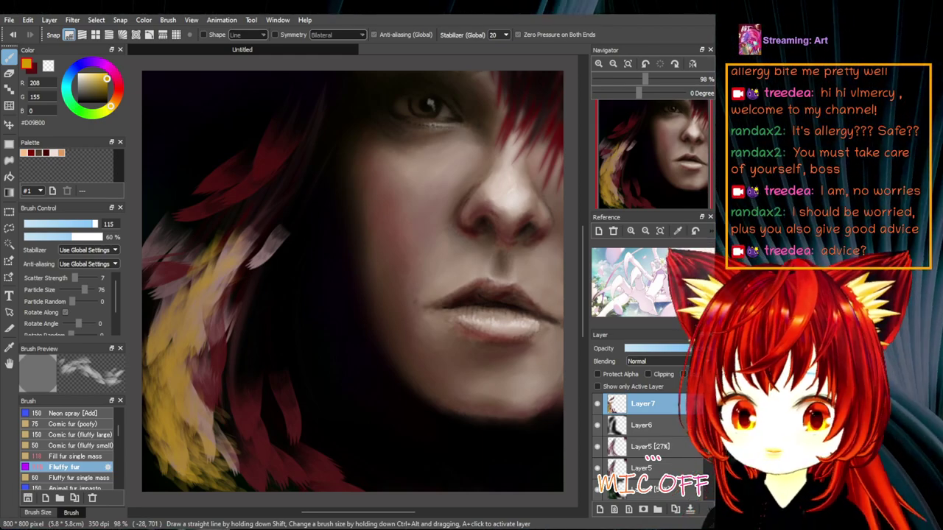
{"action": "key", "text": "super+Up"}
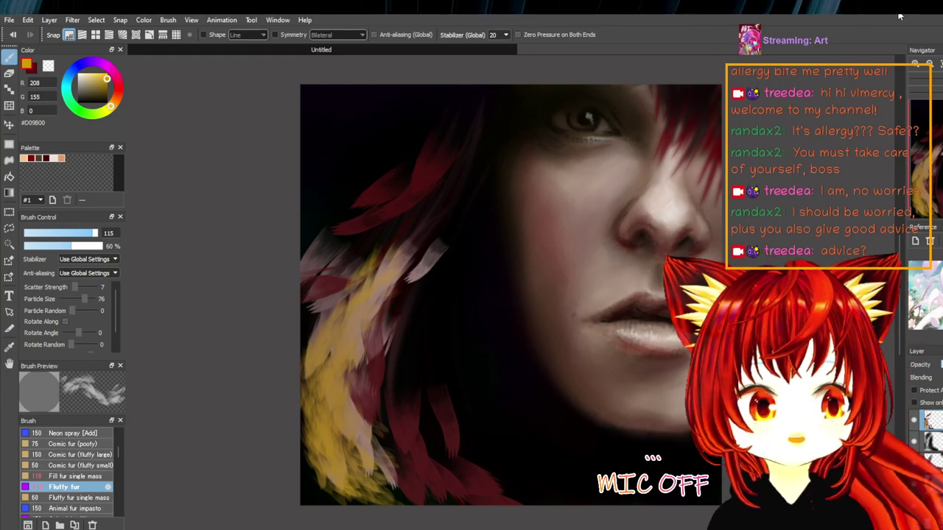
{"action": "key", "text": "super+Down"}
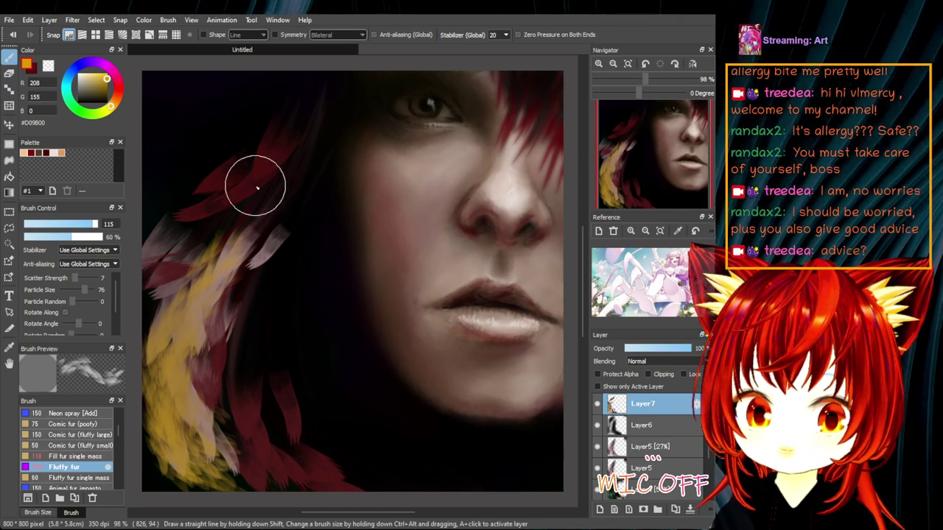
- Build up the golden side hair clumps with #D09B00 and pale yellow #FFE190 Fluffy fur strokes at size 115 and 60% opacity
{"action": "mouse_move", "coordinate": [263, 211]}
{"action": "left_mouse_down"}
{"action": "mouse_move", "coordinate": [181, 313]}
{"action": "mouse_move", "coordinate": [165, 348]}
{"action": "mouse_move", "coordinate": [227, 480]}
{"action": "left_mouse_up"}
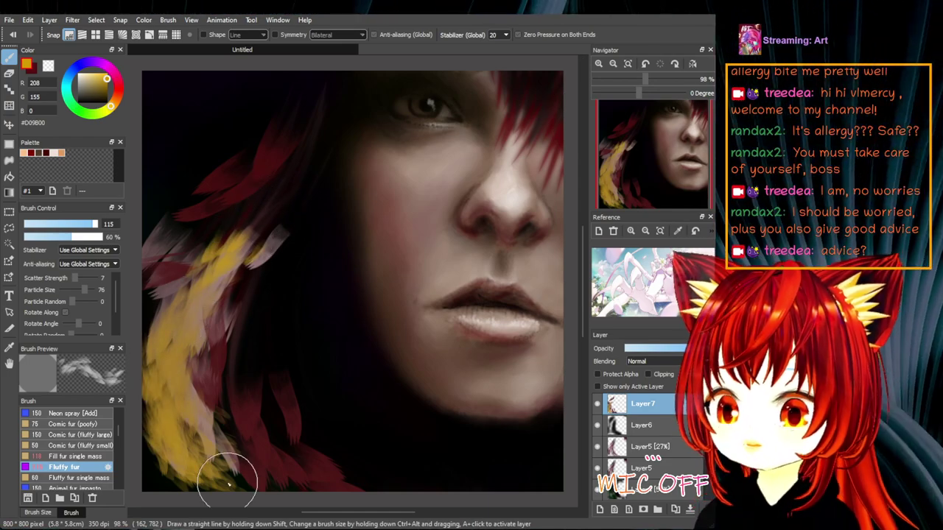
{"action": "left_click_drag", "start_coordinate": [169, 337], "coordinate": [221, 479]}
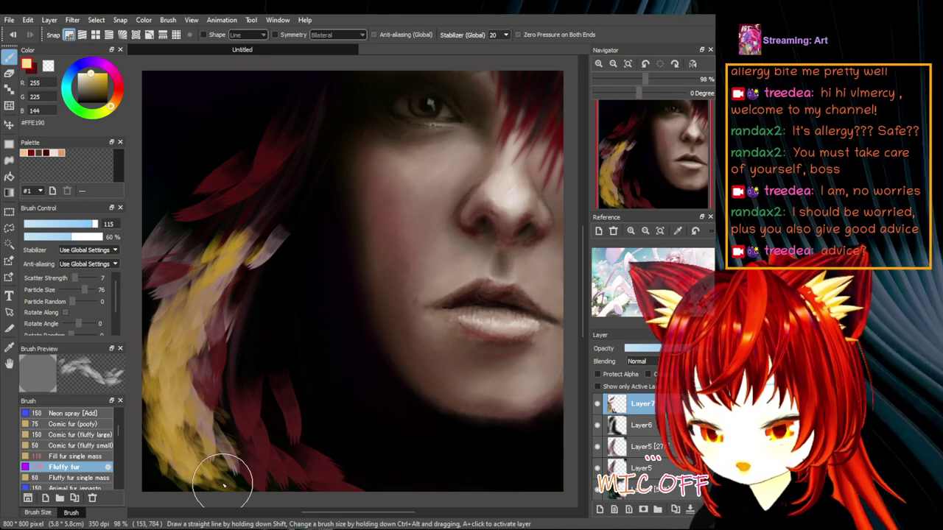
{"action": "mouse_move", "coordinate": [191, 293]}
{"action": "left_mouse_down"}
{"action": "mouse_move", "coordinate": [174, 389]}
{"action": "mouse_move", "coordinate": [184, 423]}
{"action": "mouse_move", "coordinate": [232, 479]}
{"action": "left_mouse_up"}
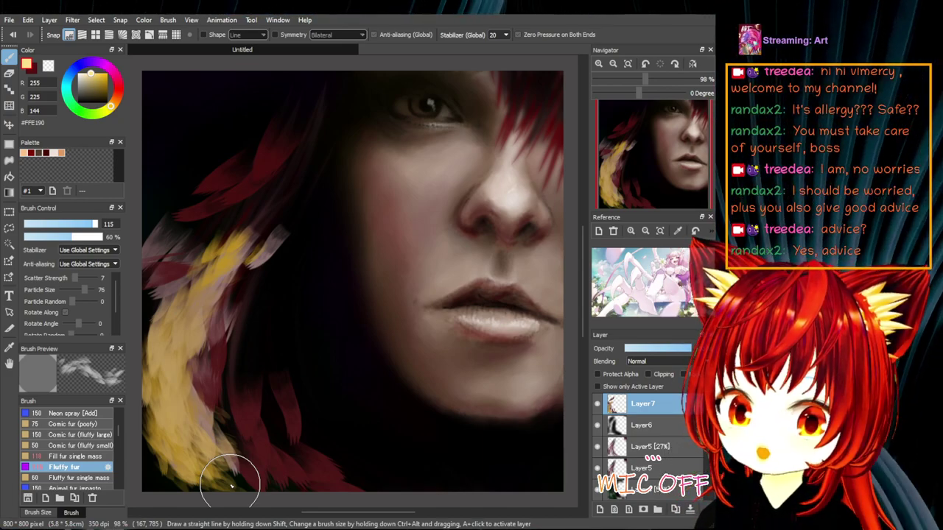
- Brush near-white #FFFCF6 Fluffy fur highlights over the golden clumps and the pale outer tufts at size 185
{"action": "left_click", "coordinate": [99, 224]}
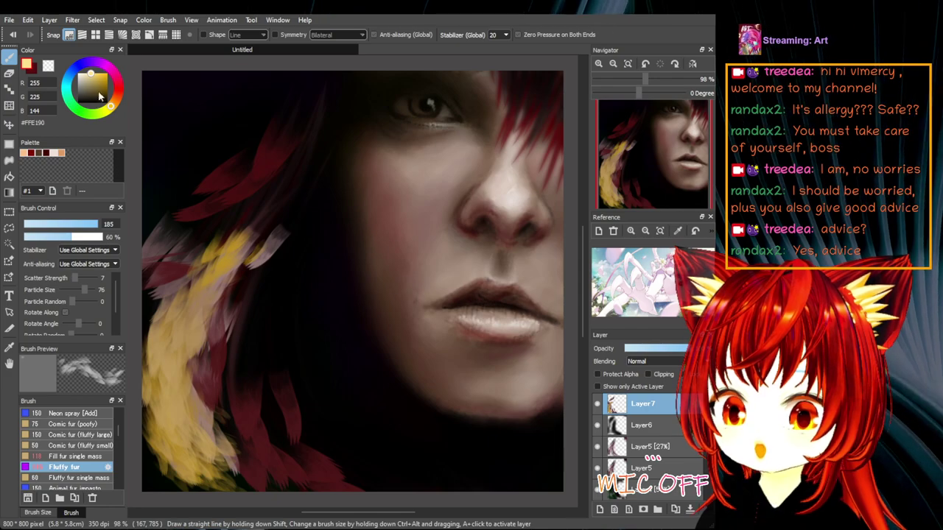
{"action": "mouse_move", "coordinate": [214, 291]}
{"action": "left_mouse_down"}
{"action": "mouse_move", "coordinate": [179, 327]}
{"action": "mouse_move", "coordinate": [189, 295]}
{"action": "mouse_move", "coordinate": [180, 347]}
{"action": "mouse_move", "coordinate": [212, 464]}
{"action": "mouse_move", "coordinate": [201, 479]}
{"action": "mouse_move", "coordinate": [198, 461]}
{"action": "left_mouse_up"}
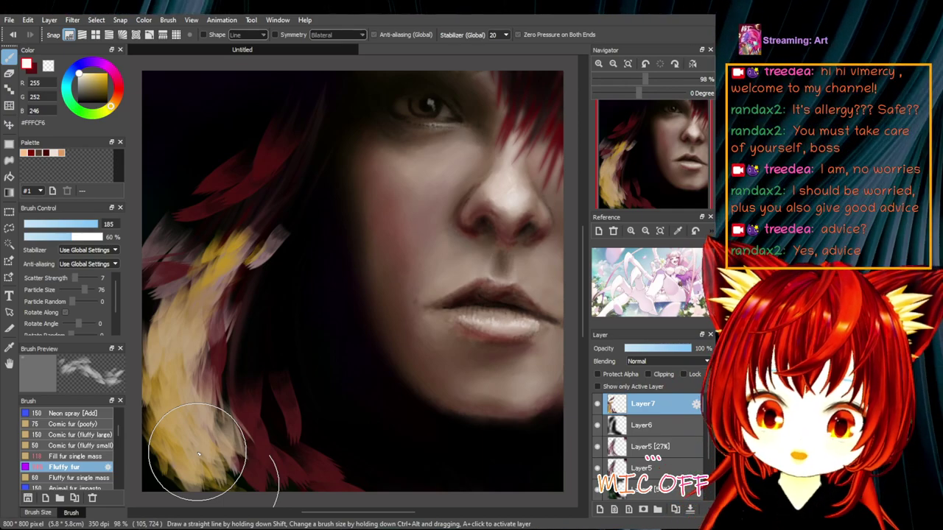
{"action": "left_click_drag", "start_coordinate": [199, 228], "coordinate": [154, 298]}
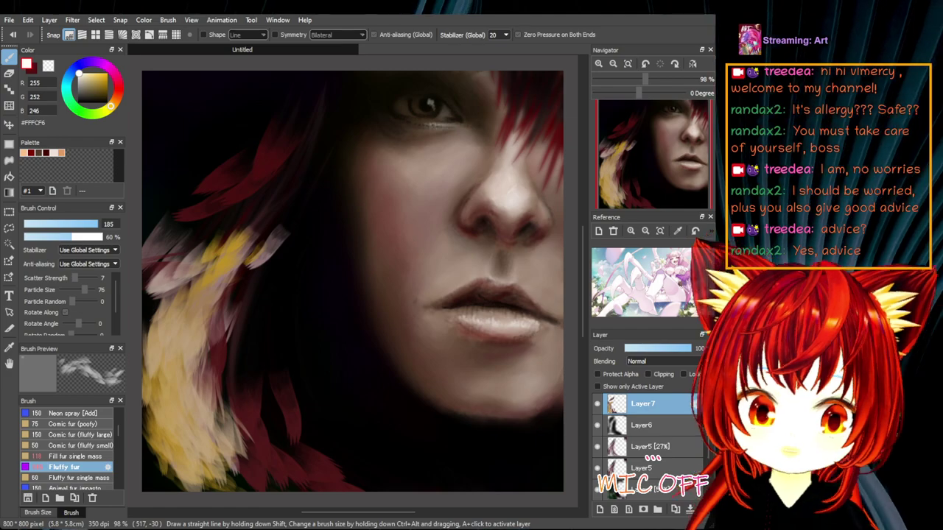
{"action": "left_click_drag", "start_coordinate": [243, 474], "coordinate": [264, 504]}
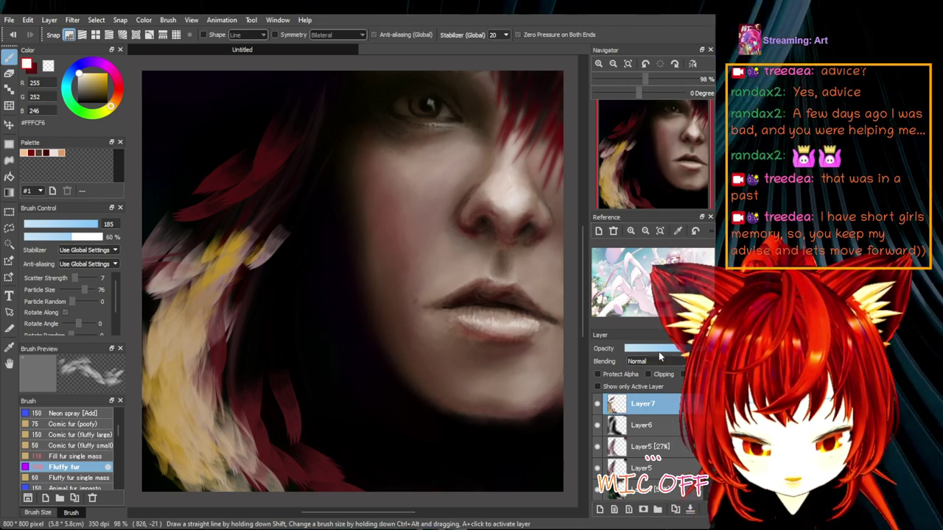
- Lower Layer7's opacity to 40% and airbrush black shadows around the feathery hair clumps at size 98 and 100% opacity
{"action": "left_click_drag", "start_coordinate": [688, 348], "coordinate": [671, 354]}
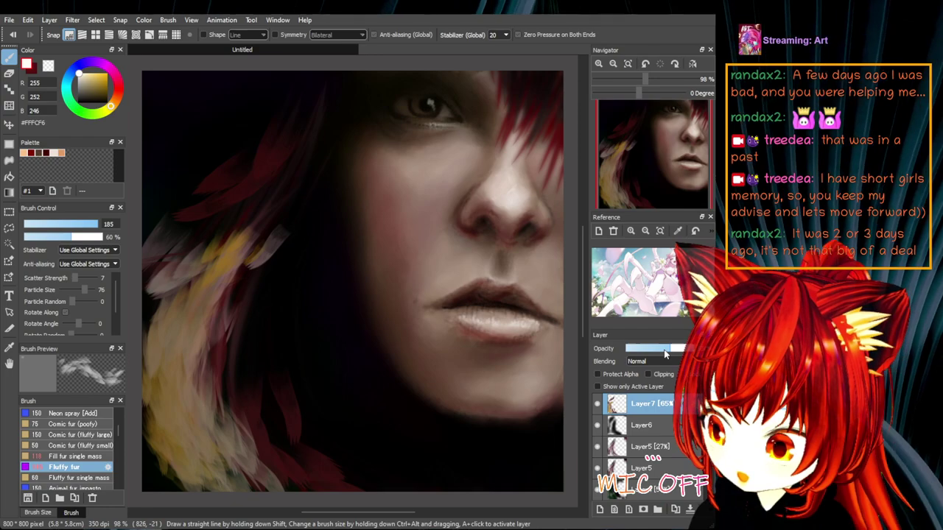
{"action": "mouse_move", "coordinate": [666, 356]}
{"action": "left_mouse_down"}
{"action": "mouse_move", "coordinate": [681, 352]}
{"action": "mouse_move", "coordinate": [653, 352]}
{"action": "left_mouse_up"}
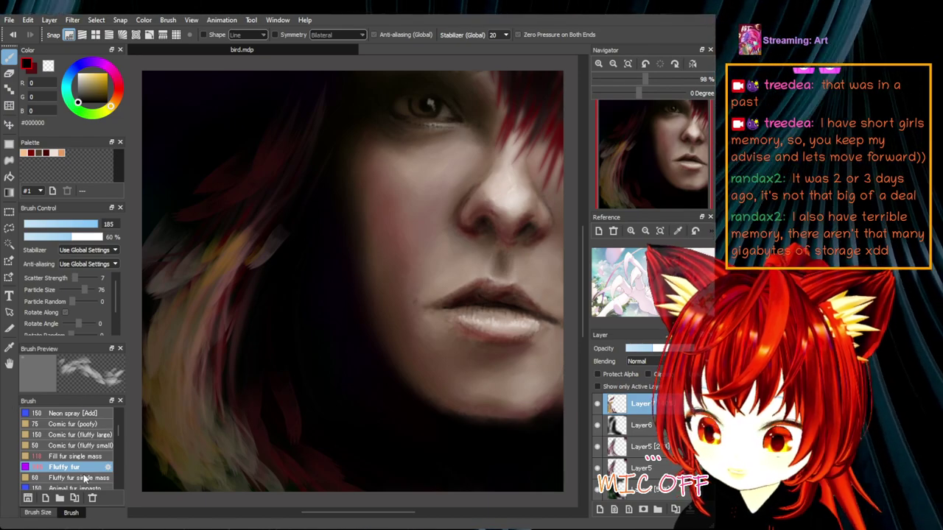
{"action": "scroll", "coordinate": [83, 478], "scroll_direction": "up", "scroll_amount": 3}
{"action": "scroll", "coordinate": [83, 474], "scroll_direction": "up", "scroll_amount": 3}
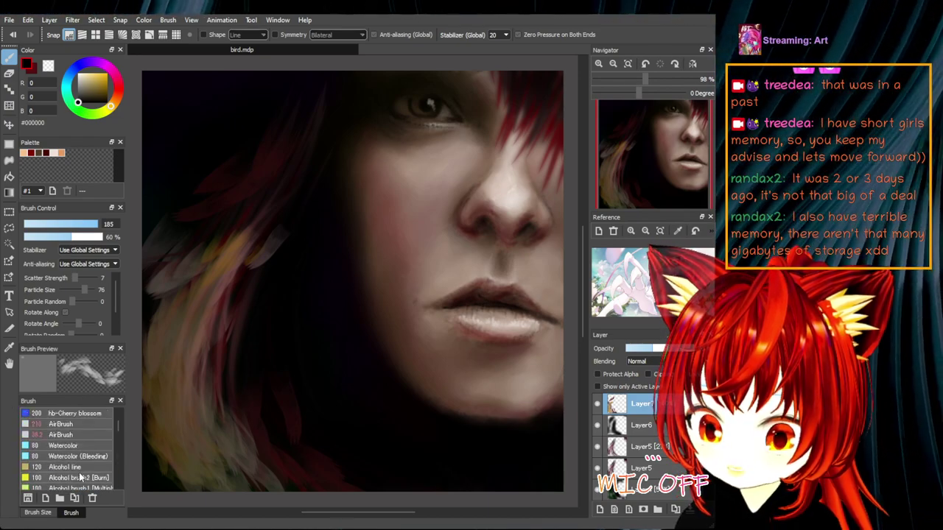
{"action": "left_click", "coordinate": [83, 428]}
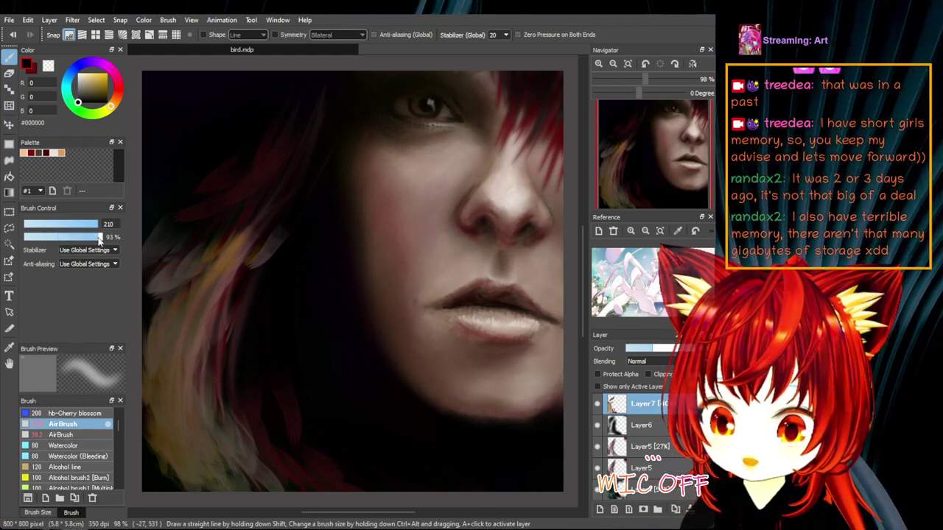
{"action": "left_click_drag", "start_coordinate": [100, 240], "coordinate": [113, 238]}
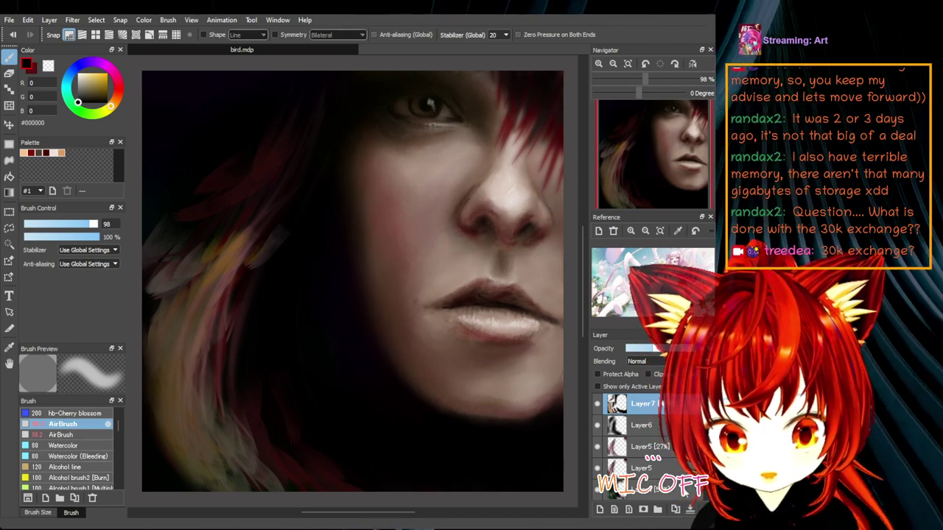
- Add a new layer above Layer7 and choose the dark reddish brown #43231A as the painting colour
{"action": "left_click", "coordinate": [599, 510]}
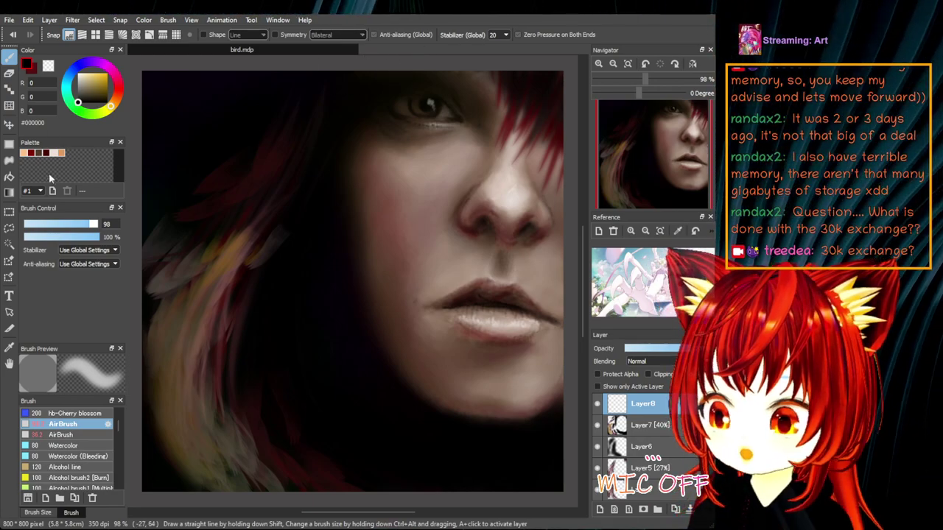
{"action": "scroll", "coordinate": [62, 457], "scroll_direction": "up", "scroll_amount": 5}
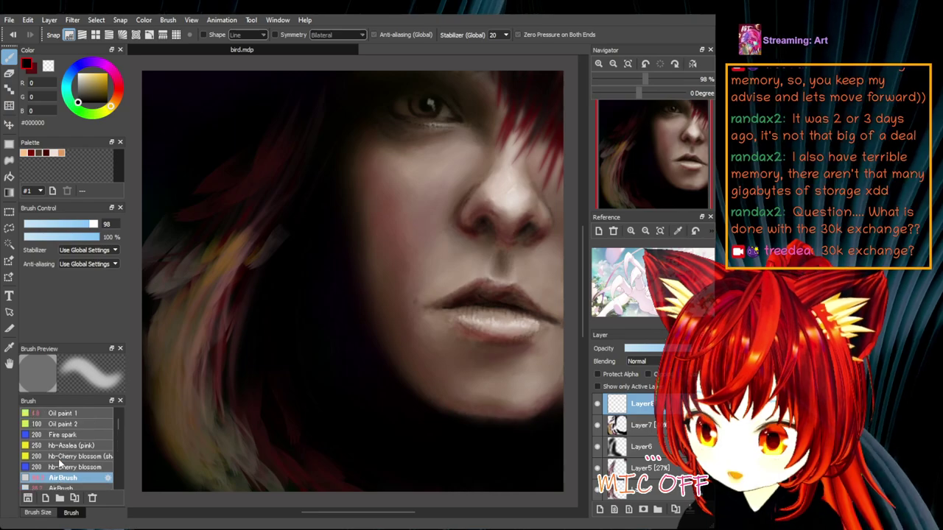
{"action": "scroll", "coordinate": [91, 425], "scroll_direction": "up", "scroll_amount": 3}
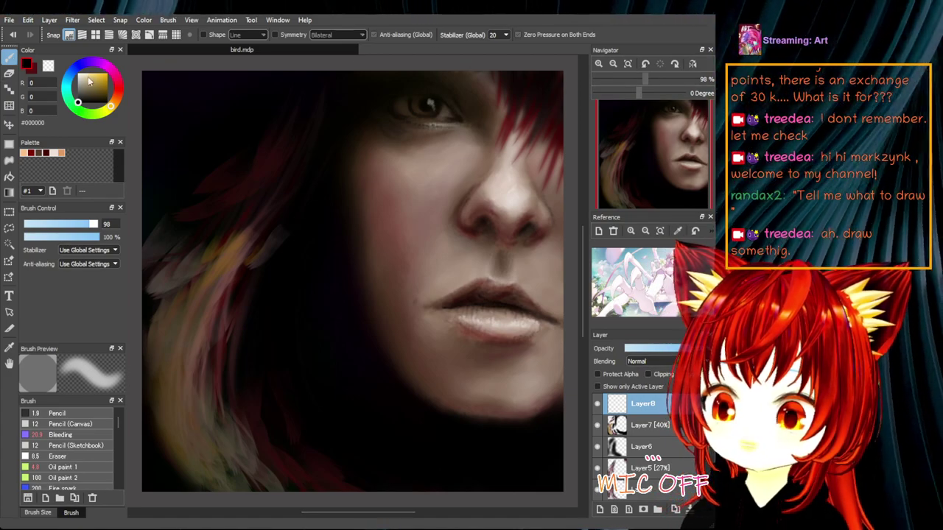
{"action": "left_click", "coordinate": [95, 94]}
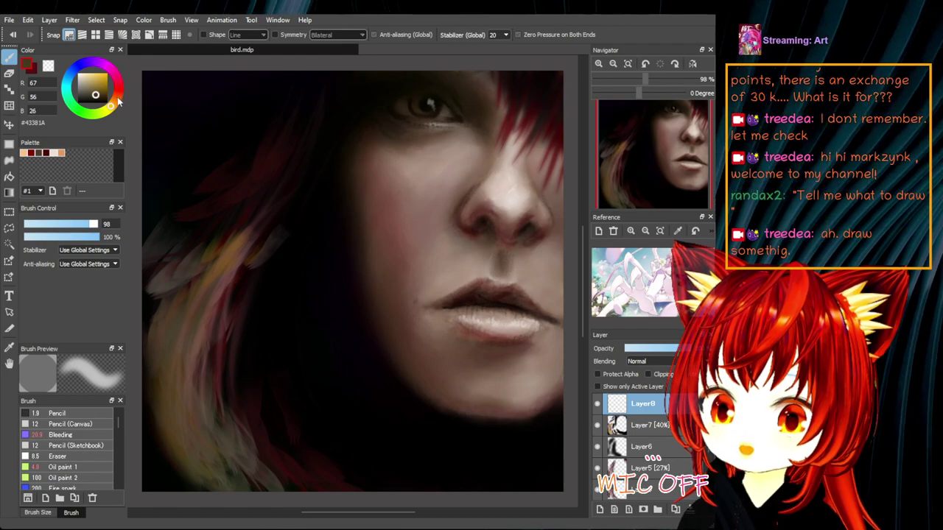
{"action": "left_click_drag", "start_coordinate": [116, 103], "coordinate": [117, 94]}
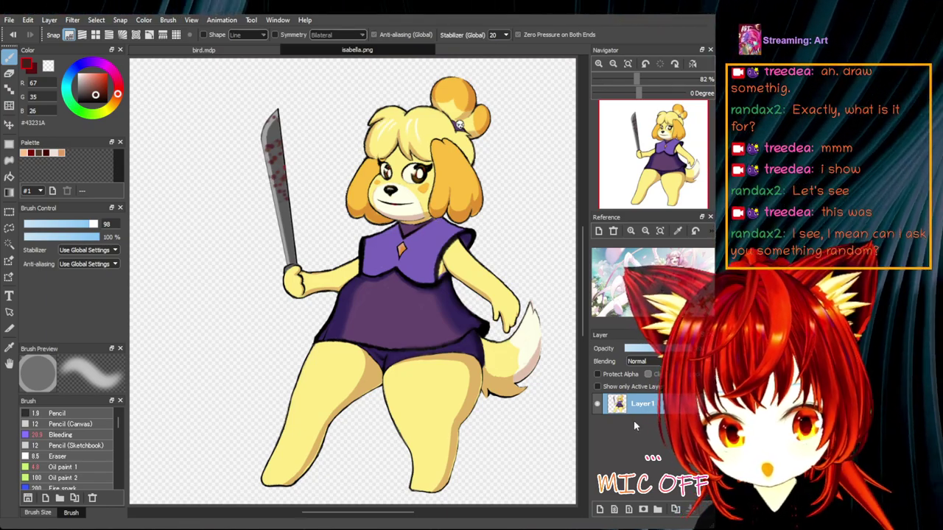
- Open kettle2.png to view the drawing, and return to the bird.mdp portrait
{"action": "left_click_drag", "start_coordinate": [942, 432], "coordinate": [627, 432]}
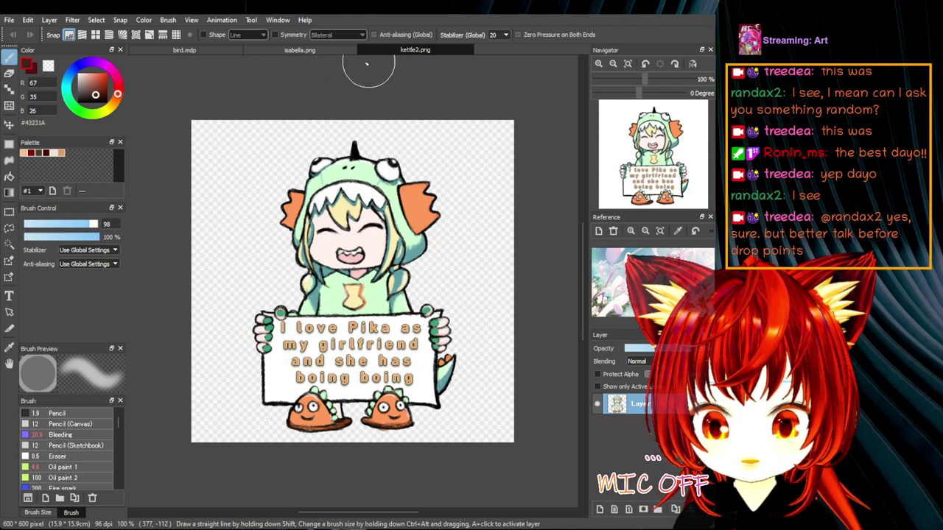
{"action": "left_click", "coordinate": [177, 51]}
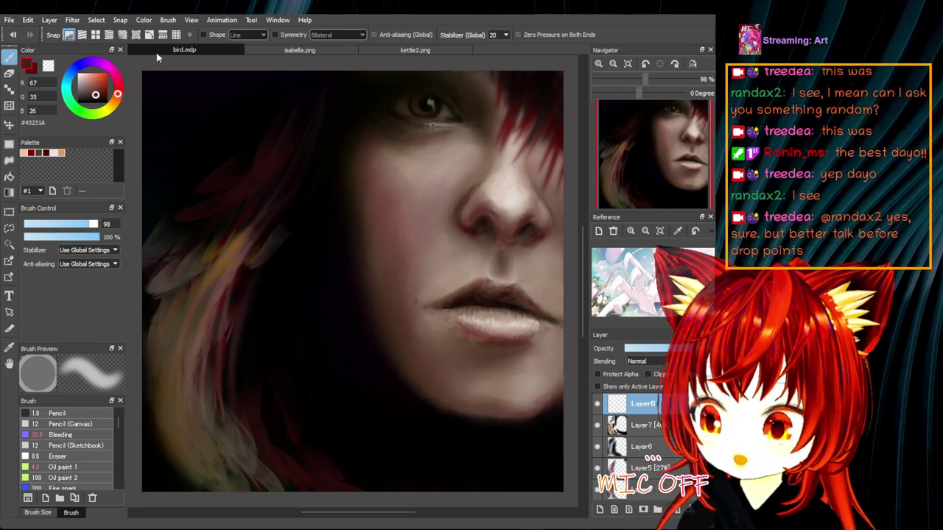
- Draw fine brown #773813 and black strands through the side hair with the Pencil at size 1.9 and 44% opacity
{"action": "left_click", "coordinate": [47, 153]}
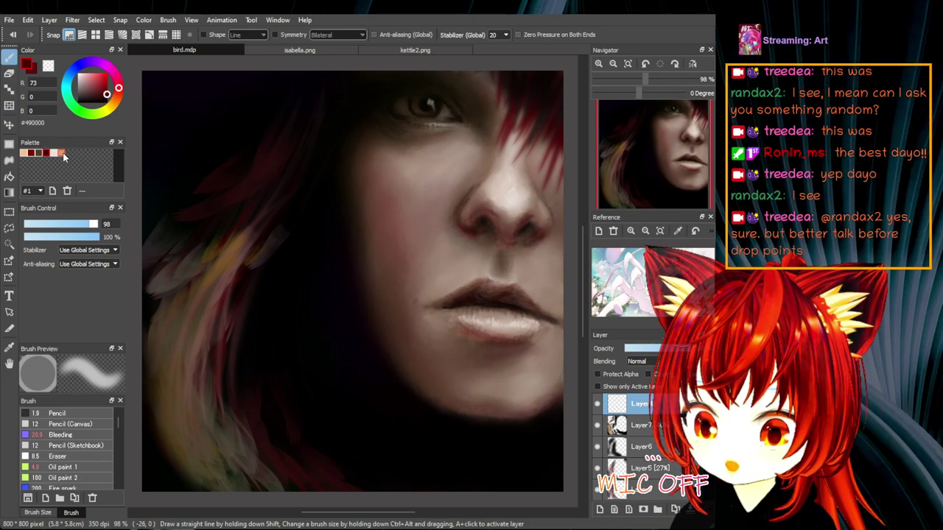
{"action": "left_click_drag", "start_coordinate": [118, 89], "coordinate": [118, 103]}
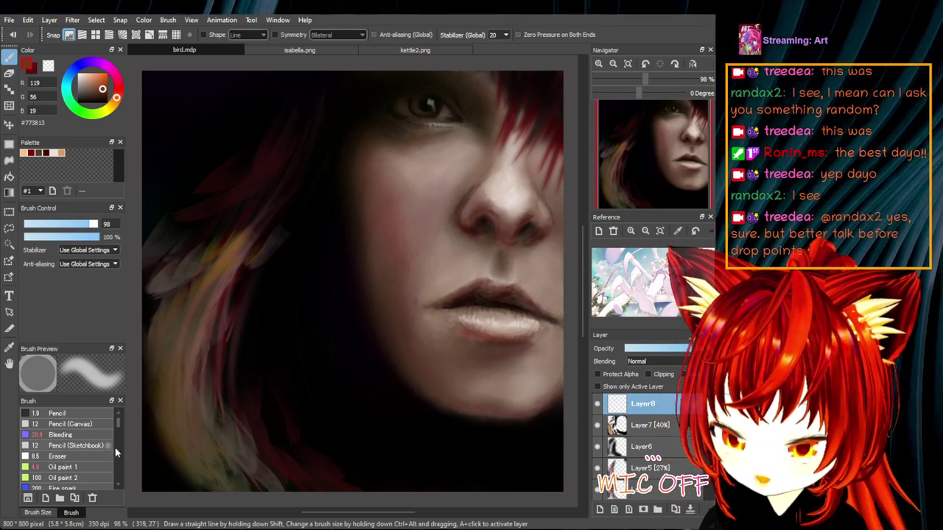
{"action": "left_click", "coordinate": [91, 415]}
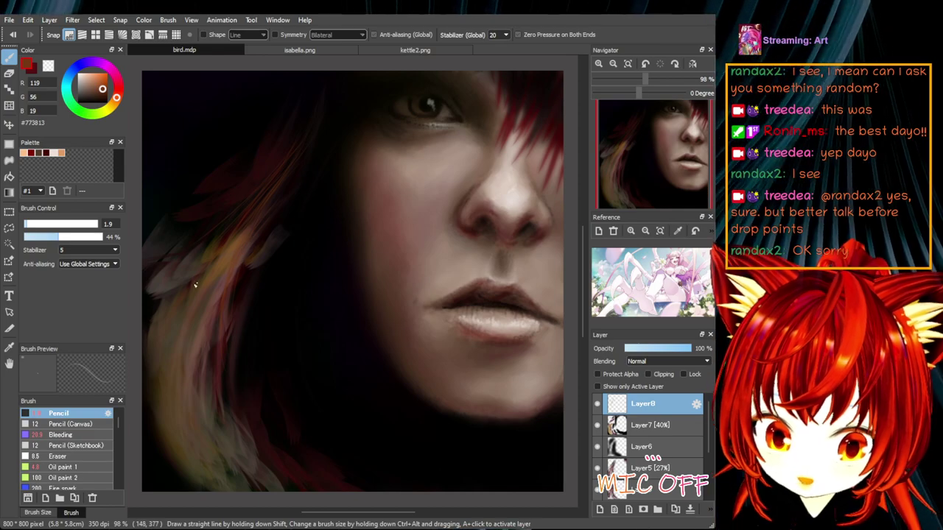
{"action": "left_click", "coordinate": [229, 352], "text": "alt"}
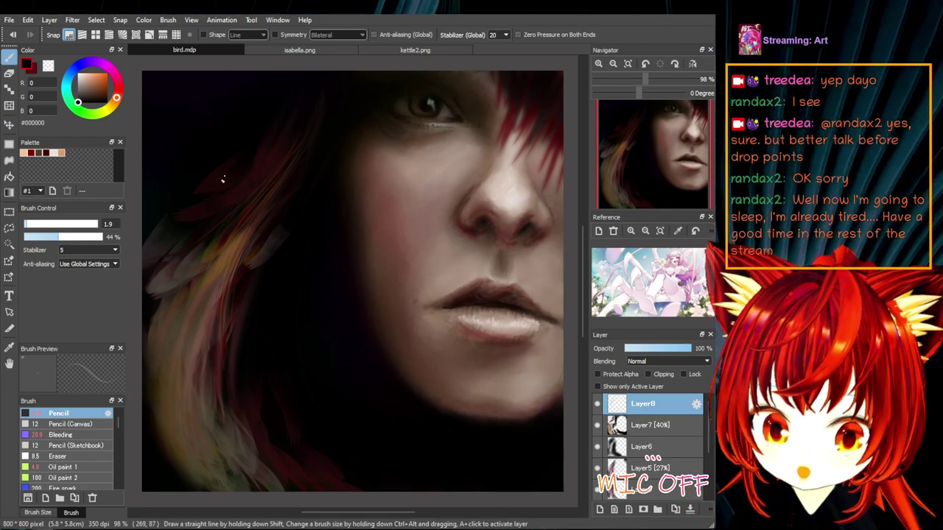
- Layer thin Pencil strands in #AA3F00, #642D0C and light orange #DE8F61 over the side hair and the fringe
{"action": "left_click", "coordinate": [107, 83]}
{"action": "left_click", "coordinate": [116, 100]}
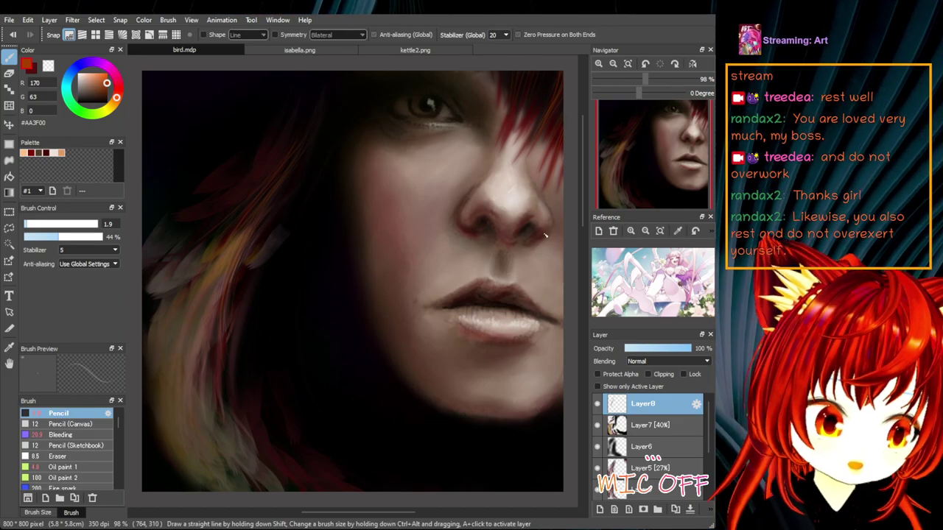
{"action": "left_click", "coordinate": [91, 87]}
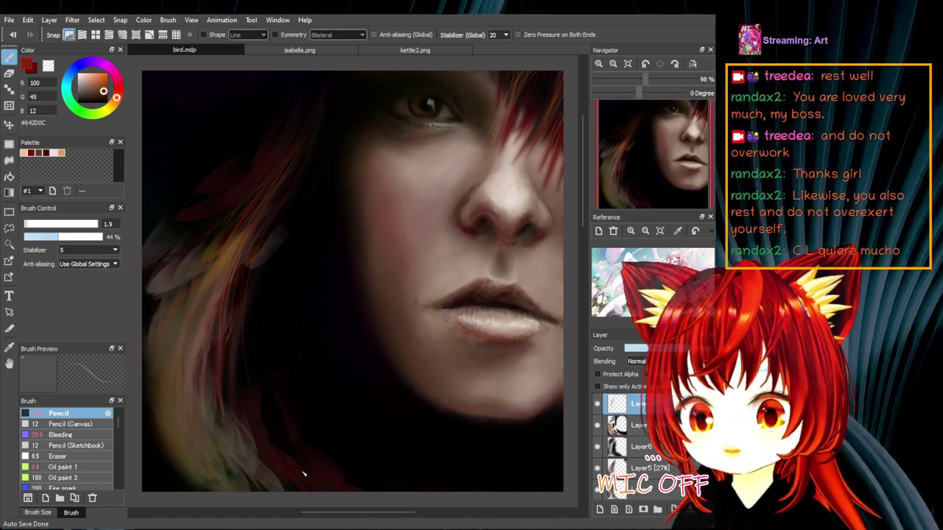
{"action": "left_click_drag", "start_coordinate": [101, 88], "coordinate": [94, 76]}
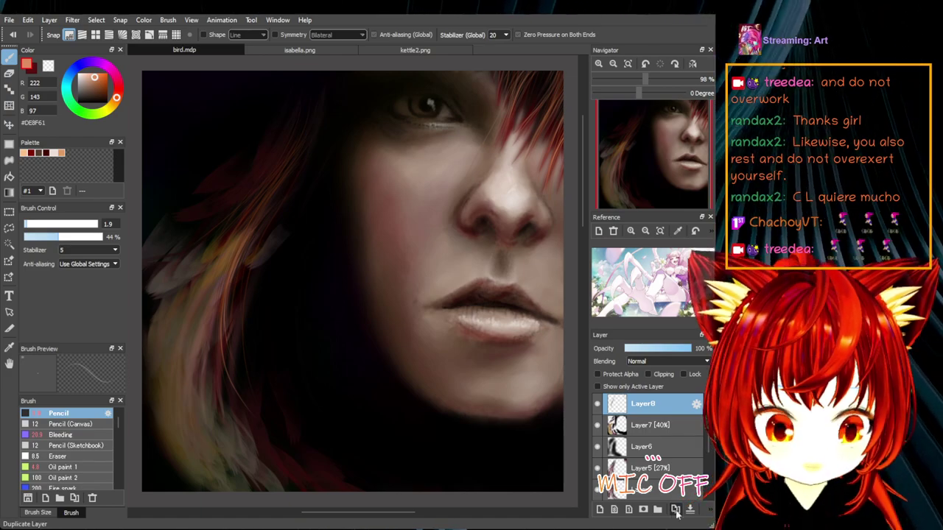
- Try fine scribbled Pencil texture on the cheek on a new layer in #E09B61, #A65412 and red #A61212
{"action": "left_click", "coordinate": [597, 513]}
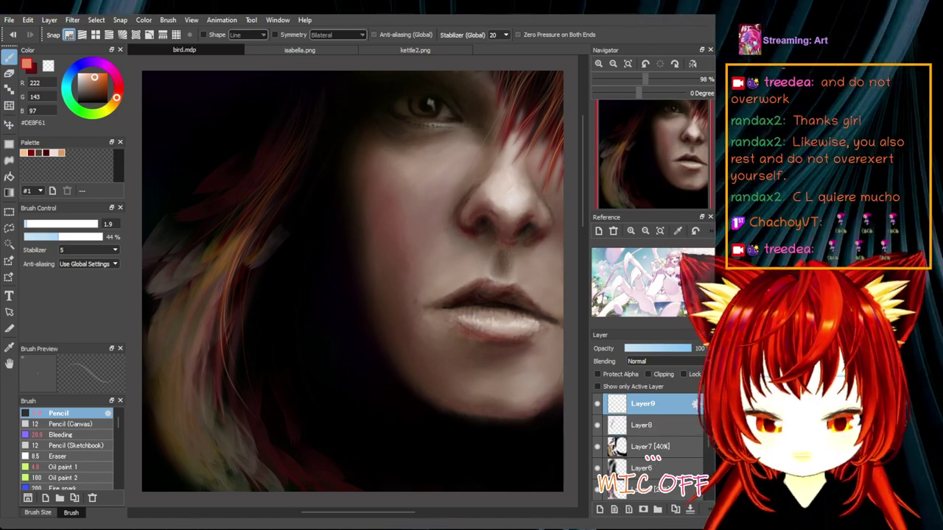
{"action": "left_click", "coordinate": [62, 153]}
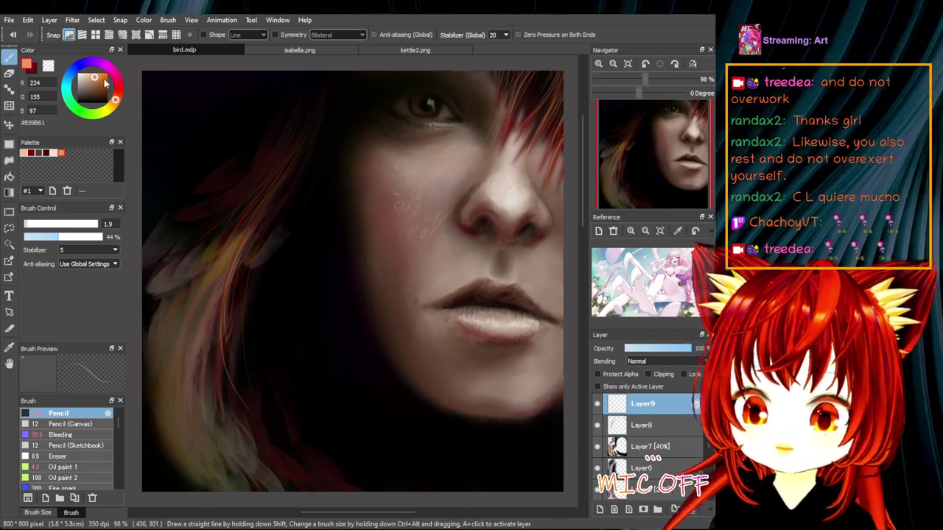
{"action": "left_click", "coordinate": [398, 258], "text": "alt"}
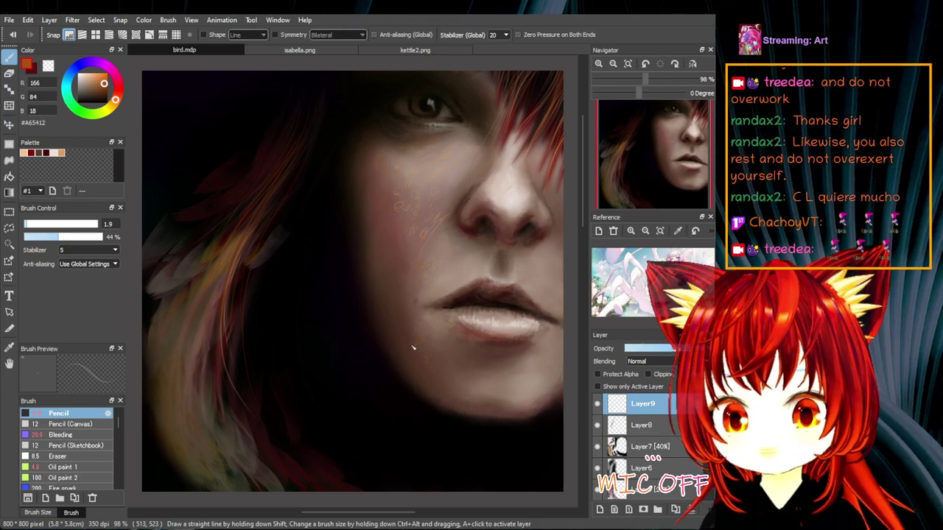
{"action": "left_click_drag", "start_coordinate": [116, 86], "coordinate": [119, 89]}
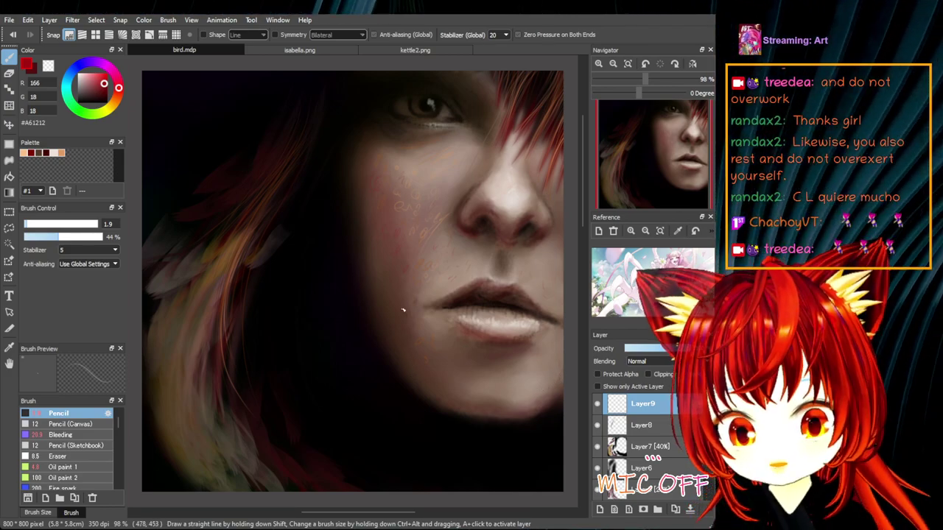
- Work over the face on Layer2 with the Bleeding brush in black #000000 at size 14.1 and 97% opacity
{"action": "left_click_drag", "start_coordinate": [87, 92], "coordinate": [78, 102]}
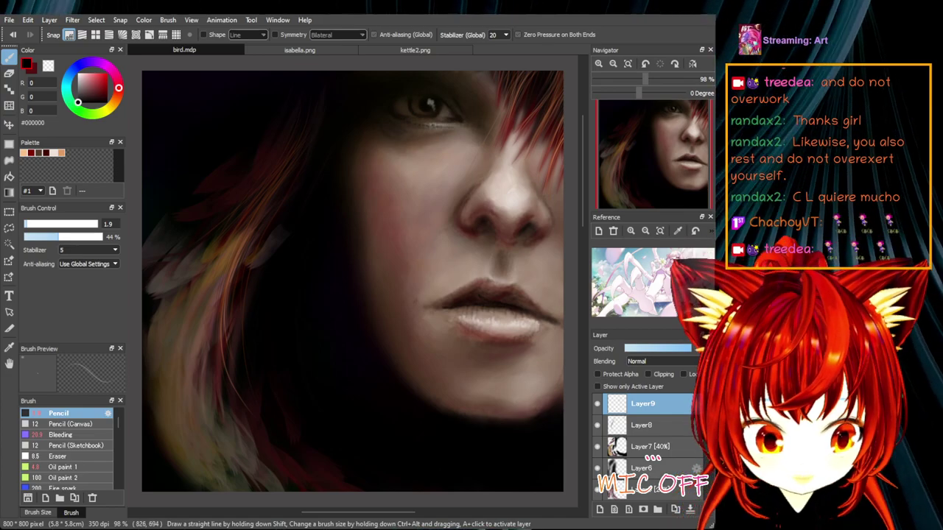
{"action": "scroll", "coordinate": [667, 442], "scroll_direction": "down", "scroll_amount": 2}
{"action": "left_click", "coordinate": [641, 468]}
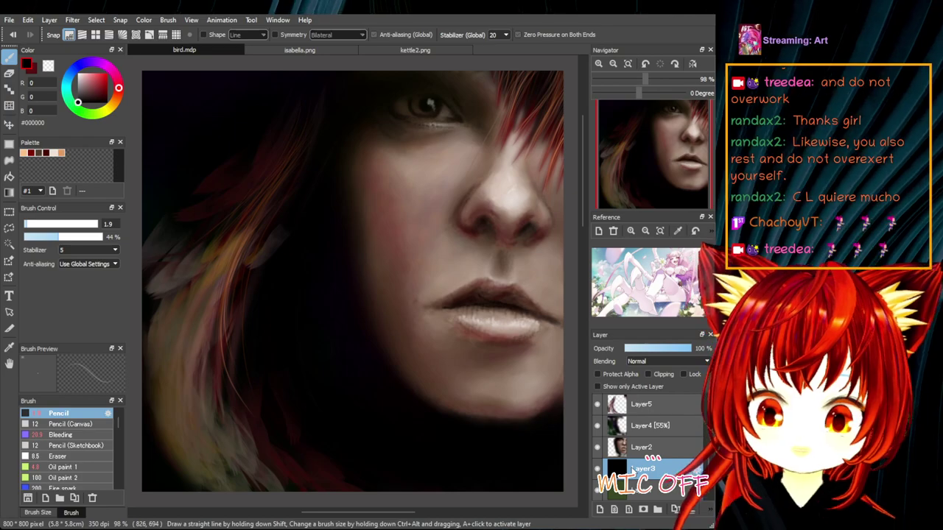
{"action": "left_click", "coordinate": [93, 434]}
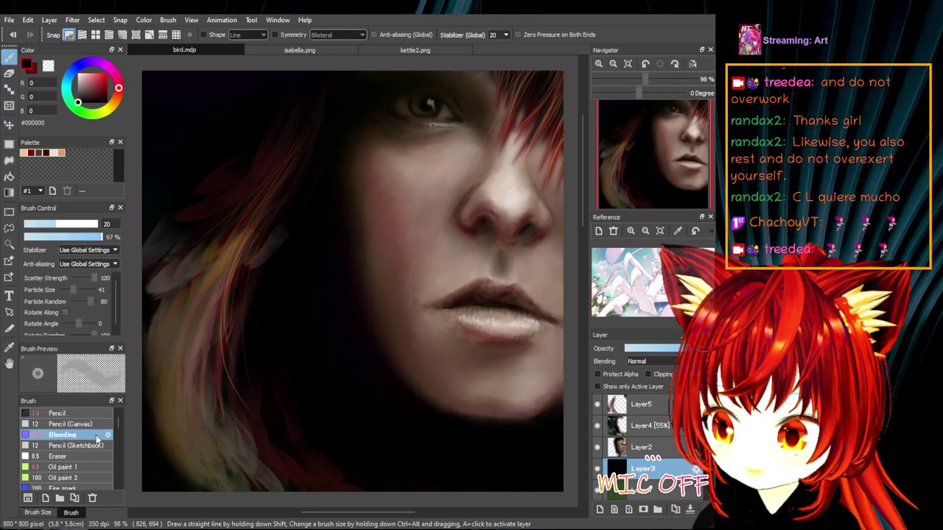
{"action": "left_click", "coordinate": [45, 230]}
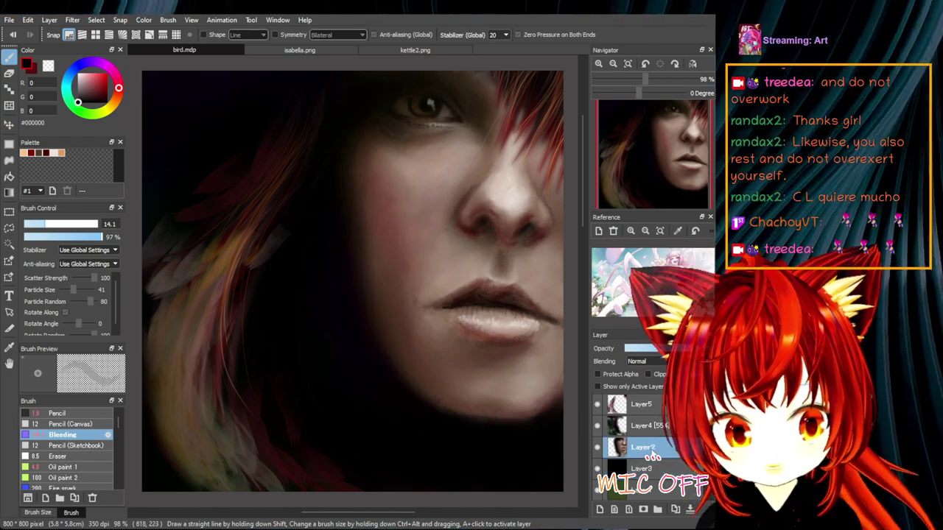
{"action": "left_click", "coordinate": [474, 179], "text": "alt"}
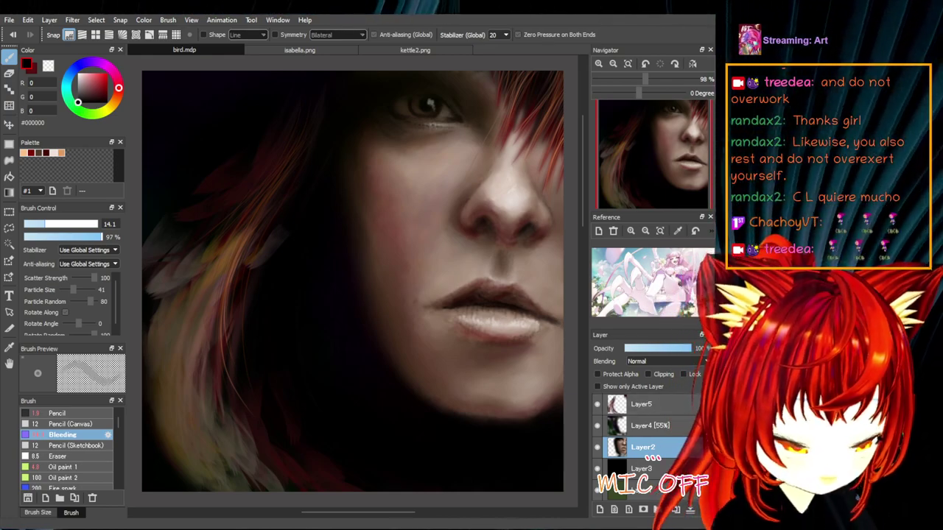
- Add a layer above Layer9 and paint the iris golden #FFB53D with the Pencil at size 12.3 and 44% opacity
{"action": "scroll", "coordinate": [705, 398], "scroll_direction": "up", "scroll_amount": 3}
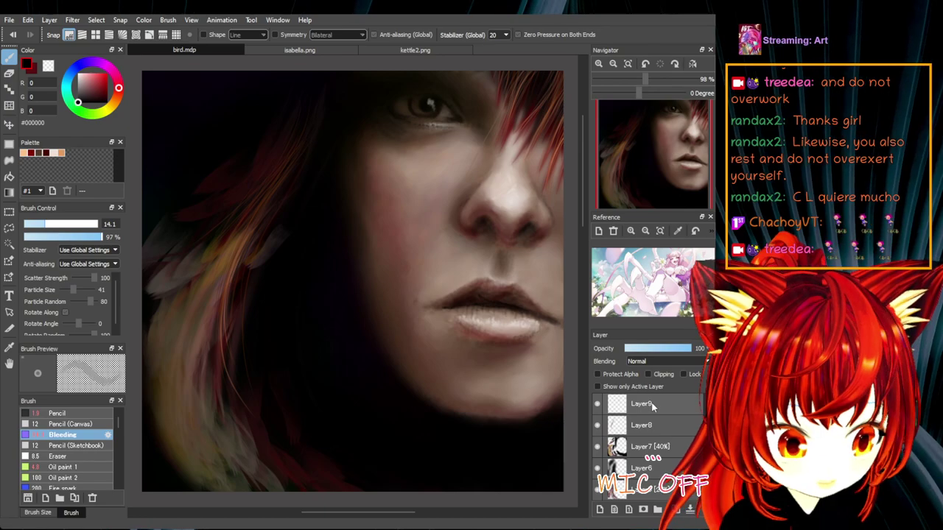
{"action": "left_click", "coordinate": [652, 406]}
{"action": "left_click", "coordinate": [600, 515]}
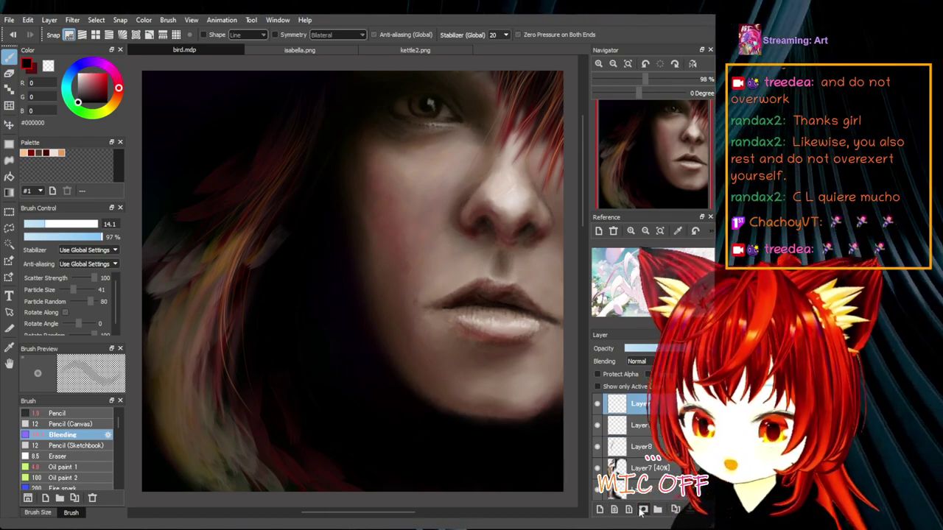
{"action": "left_click", "coordinate": [92, 466]}
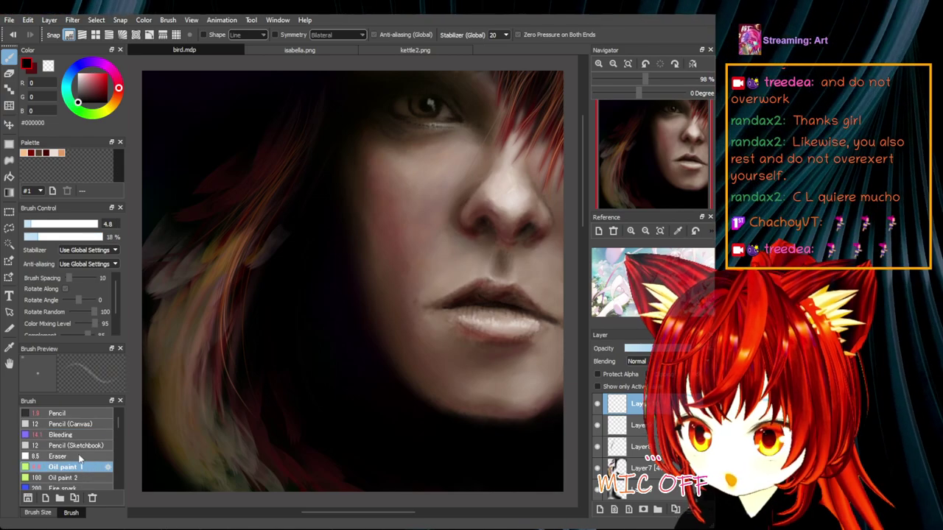
{"action": "left_click", "coordinate": [86, 415]}
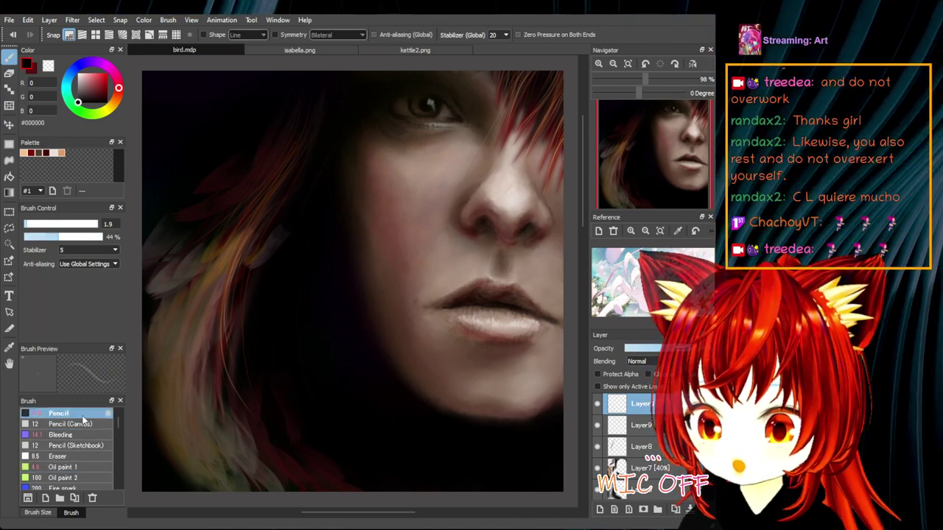
{"action": "left_click_drag", "start_coordinate": [34, 225], "coordinate": [97, 225]}
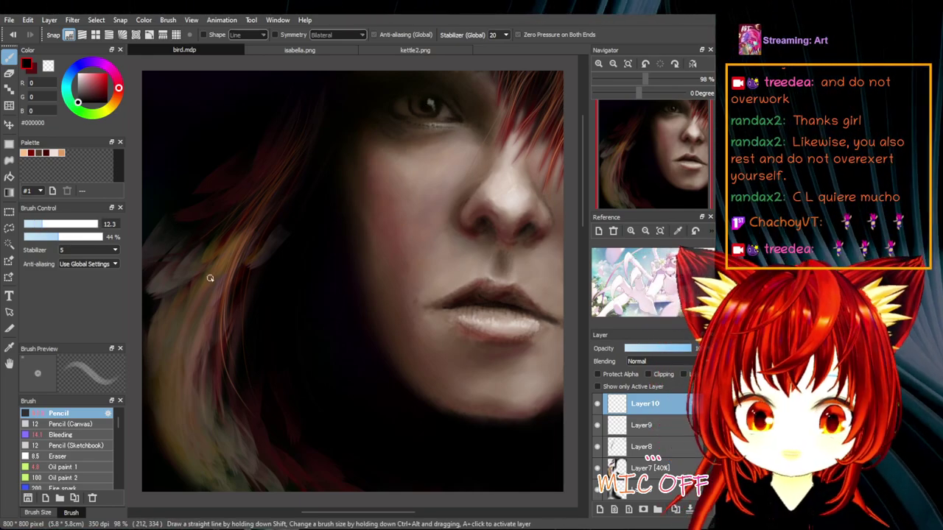
{"action": "left_click", "coordinate": [113, 108]}
{"action": "left_click", "coordinate": [101, 69]}
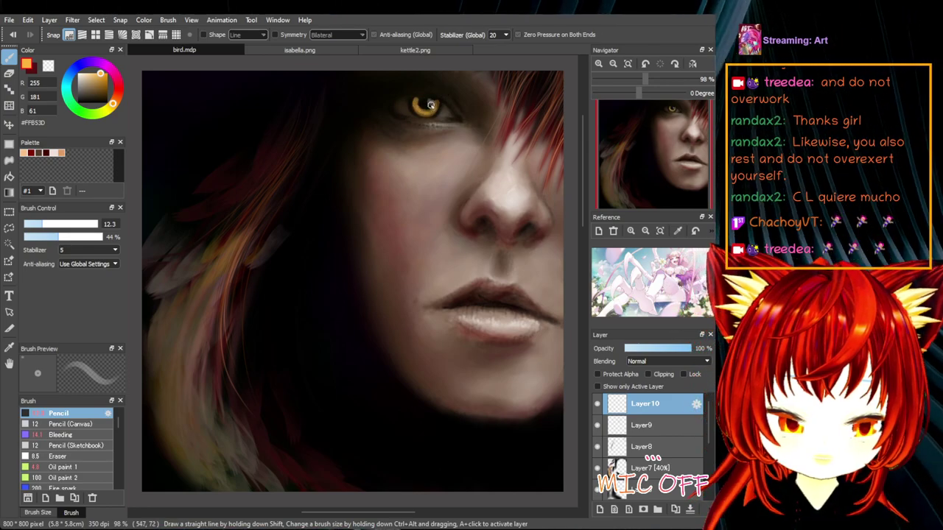
- Add white #FFFFFF highlights to the eye and reduce Layer10's opacity to 45%
{"action": "left_click", "coordinate": [79, 74]}
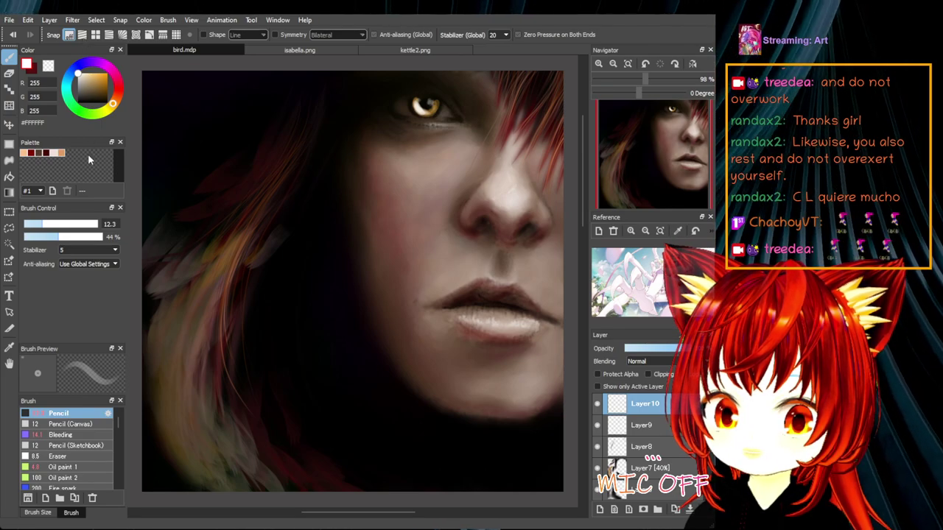
{"action": "key", "text": "ctrl+z"}
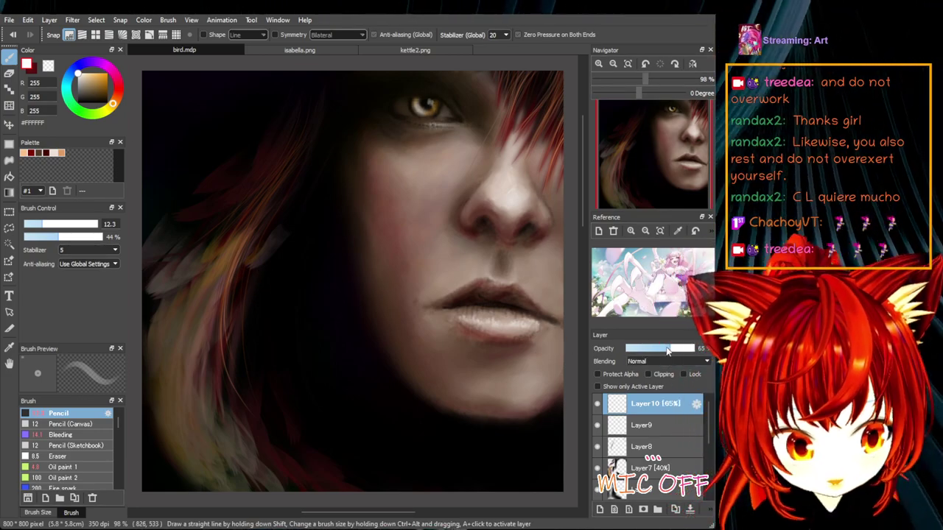
{"action": "left_click_drag", "start_coordinate": [658, 352], "coordinate": [655, 352]}
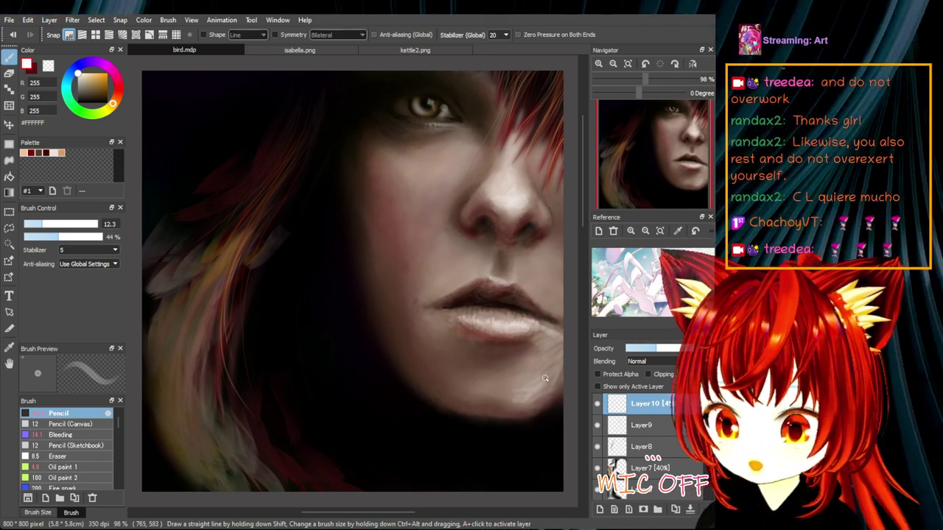
- Refine the shading on Layer6 with the Bleeding brush at sizes 14.1 and 28 and 97% opacity
{"action": "left_click", "coordinate": [73, 434]}
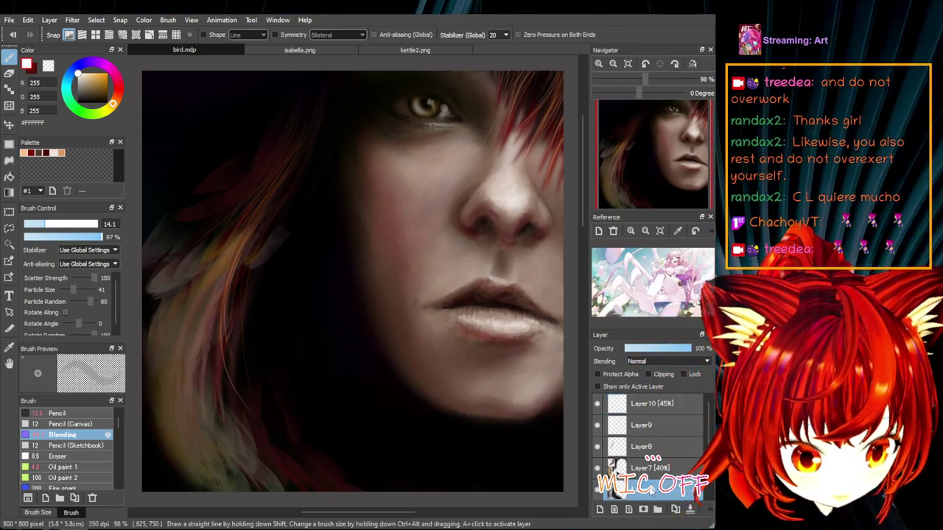
{"action": "scroll", "coordinate": [656, 488], "scroll_direction": "down", "scroll_amount": 1}
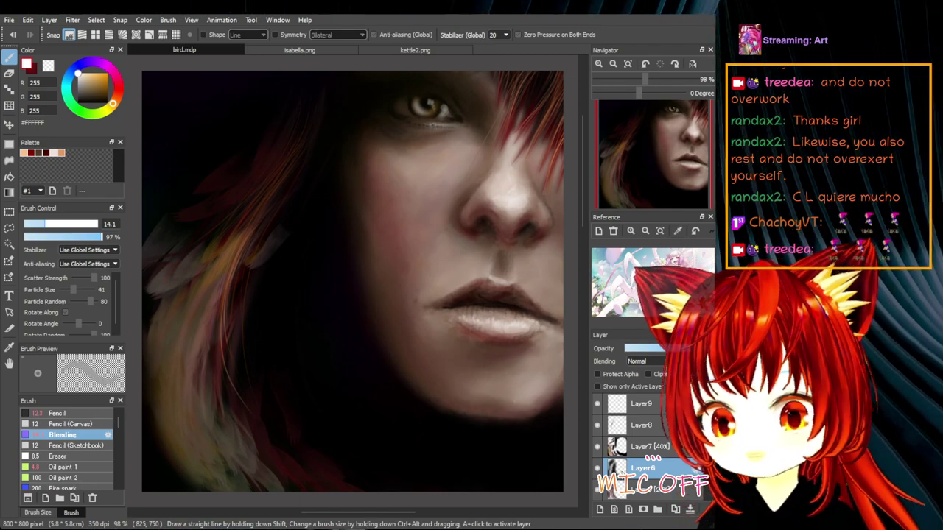
{"action": "left_click", "coordinate": [65, 221]}
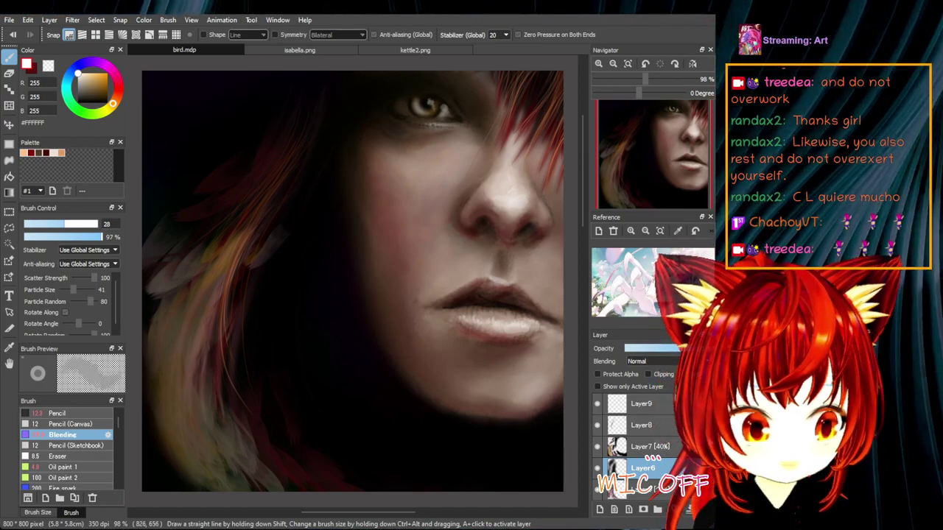
- Copy the entire orange logo from 3da.png and paste it above Layer10 in bird.mdp, over the portrait's lower-left area
{"action": "scroll", "coordinate": [634, 442], "scroll_direction": "up", "scroll_amount": 1}
{"action": "left_click", "coordinate": [661, 403]}
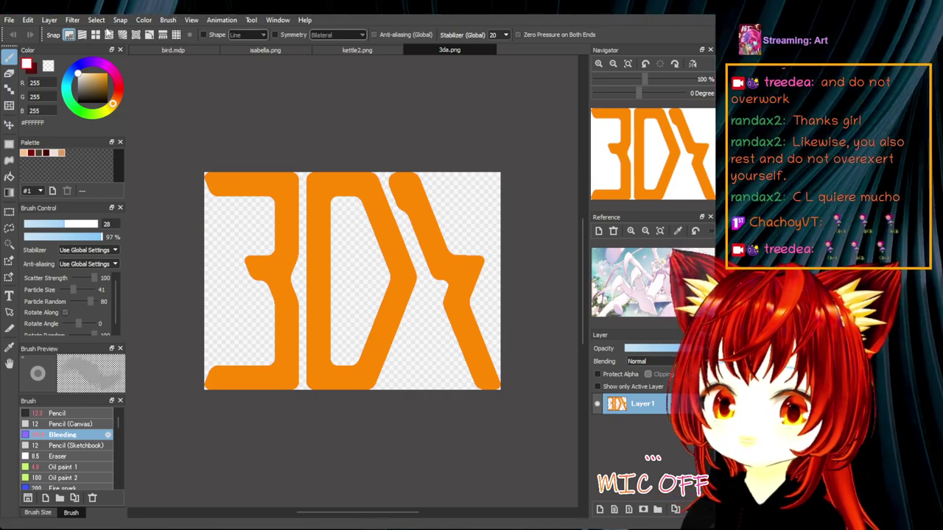
{"action": "key", "text": "ctrl+a"}
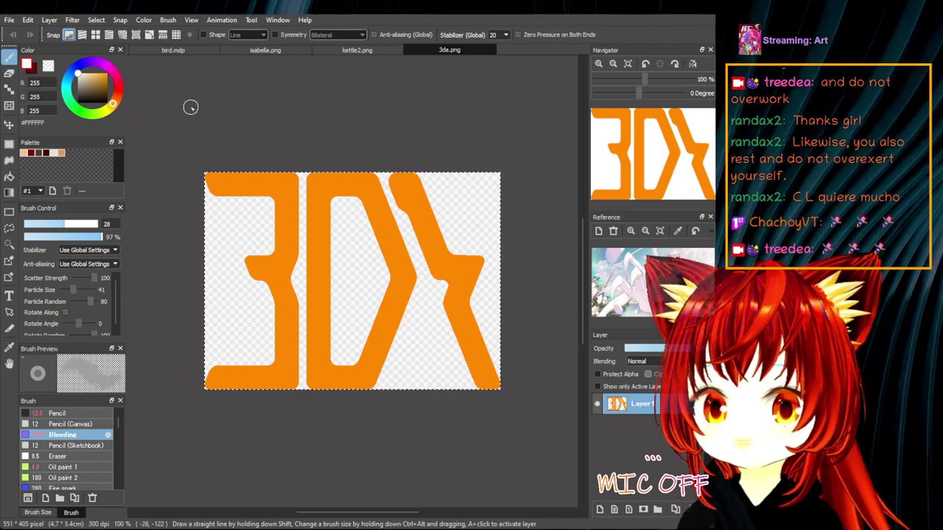
{"action": "key", "text": "ctrl+c"}
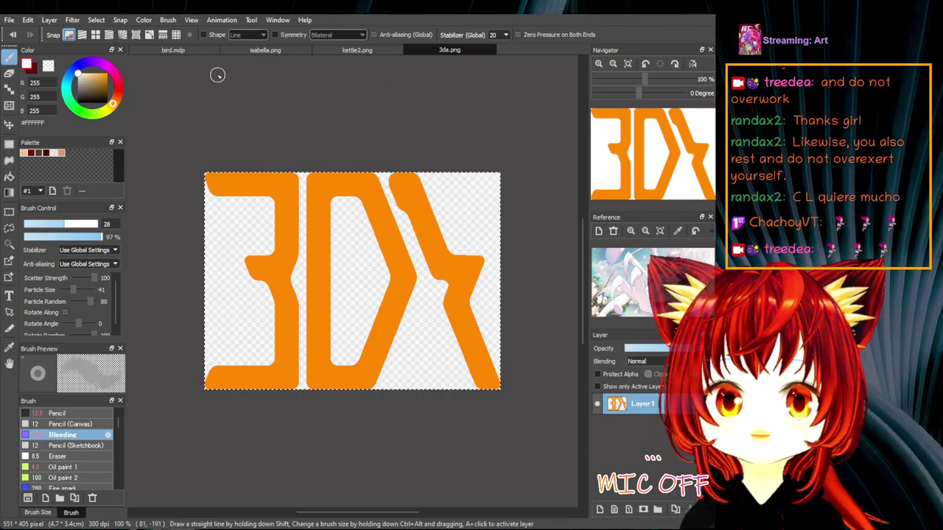
{"action": "left_click", "coordinate": [170, 52]}
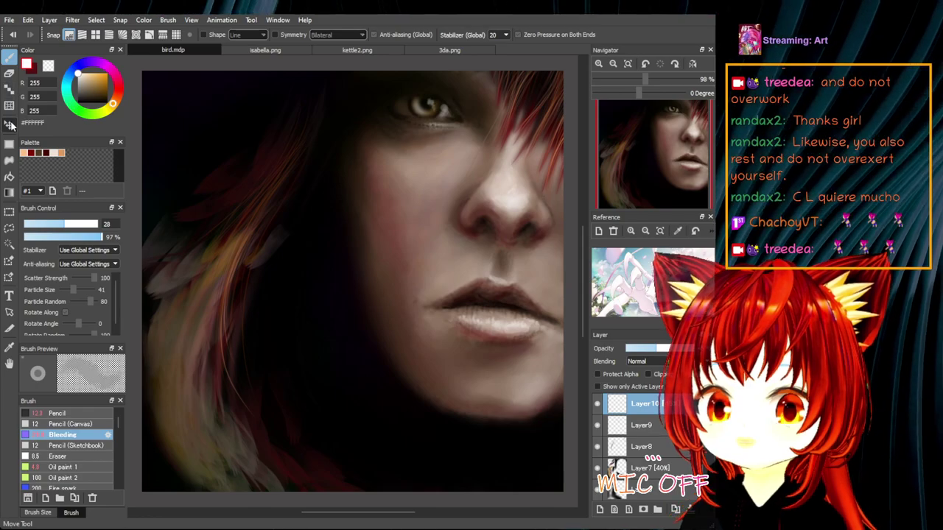
{"action": "key", "text": "v"}
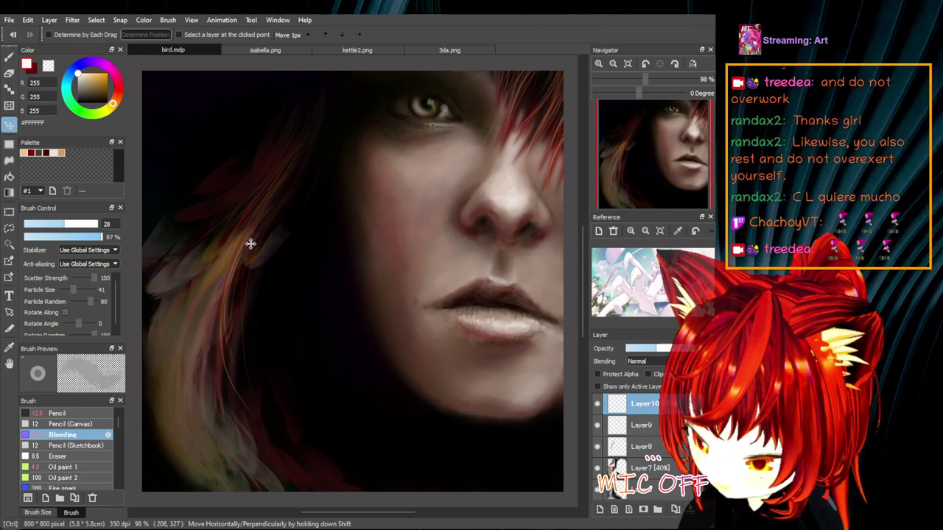
{"action": "key", "text": "ctrl+v"}
{"action": "left_click_drag", "start_coordinate": [296, 256], "coordinate": [303, 454]}
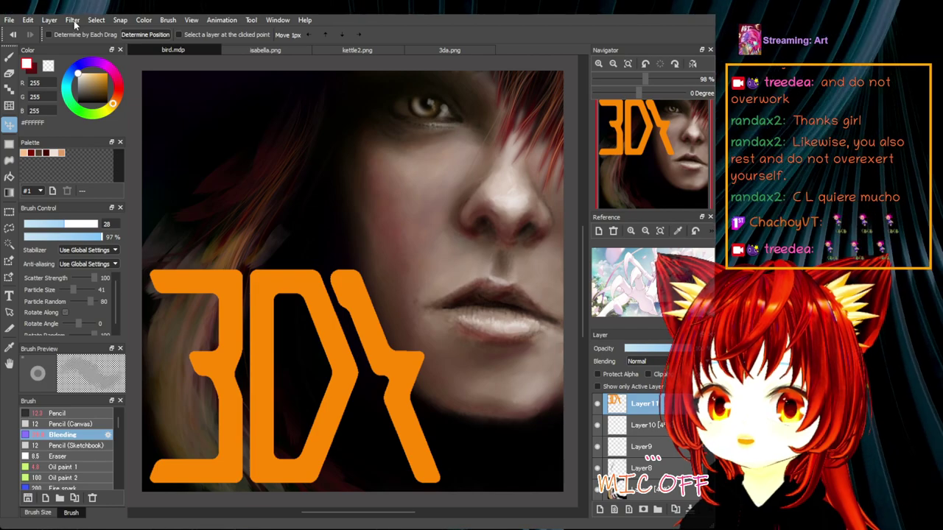
- Scale the pasted logo down to a small mark and place it near the portrait's lower-right corner
{"action": "key", "text": "ctrl+t"}
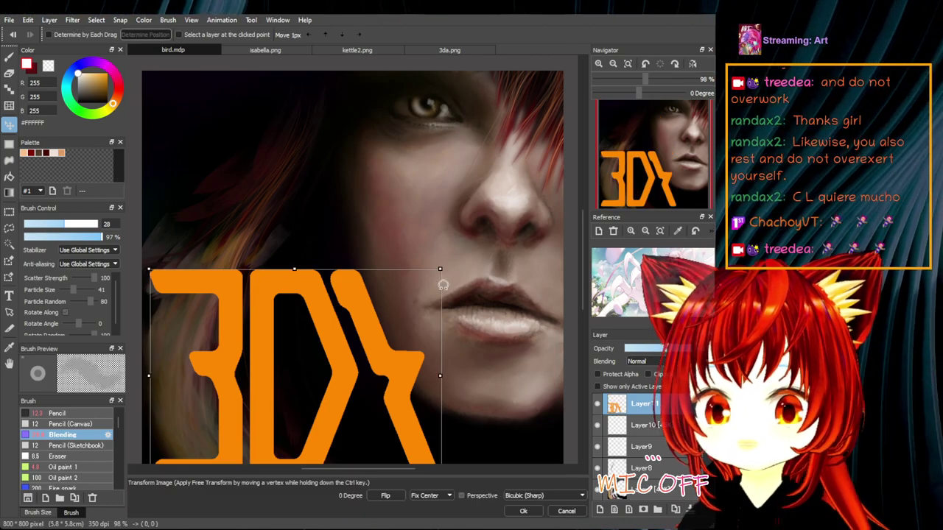
{"action": "left_click_drag", "start_coordinate": [440, 269], "coordinate": [365, 333]}
{"action": "left_click_drag", "start_coordinate": [302, 389], "coordinate": [223, 419]}
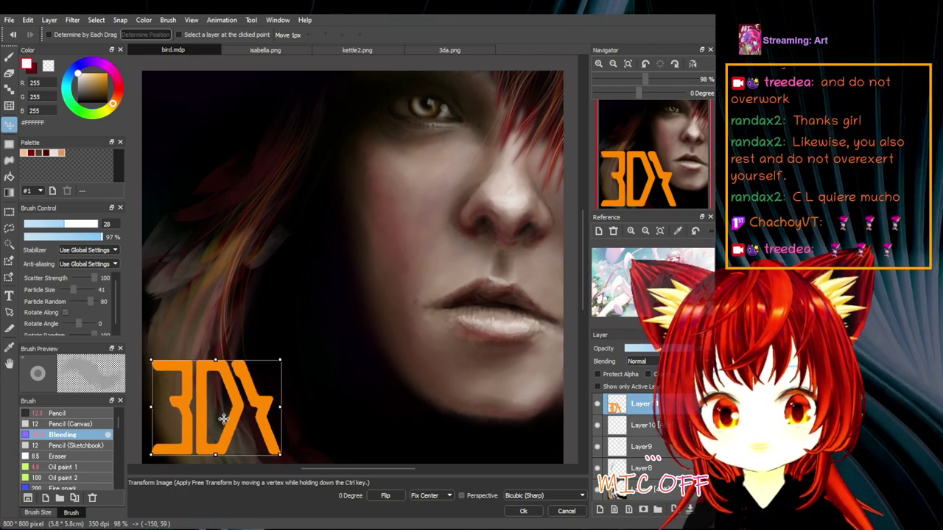
{"action": "left_click_drag", "start_coordinate": [224, 418], "coordinate": [502, 417]}
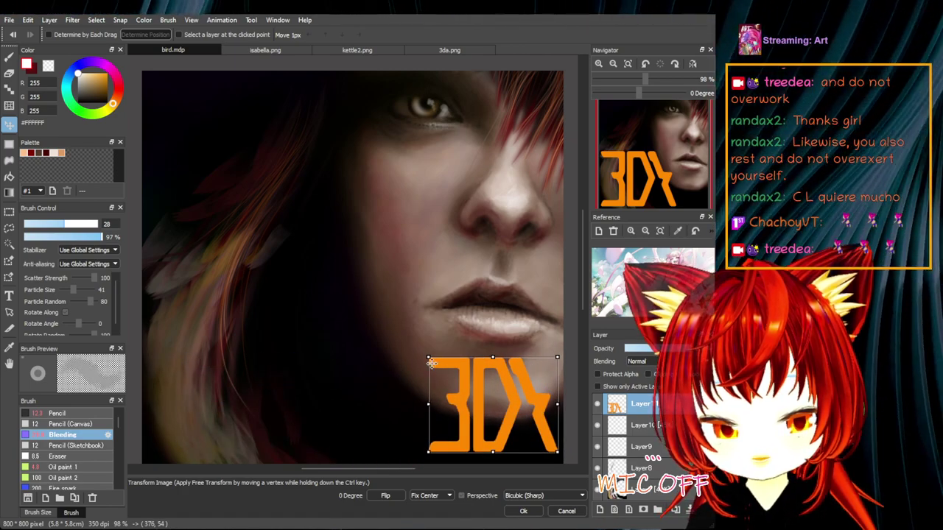
{"action": "left_click_drag", "start_coordinate": [429, 358], "coordinate": [502, 414]}
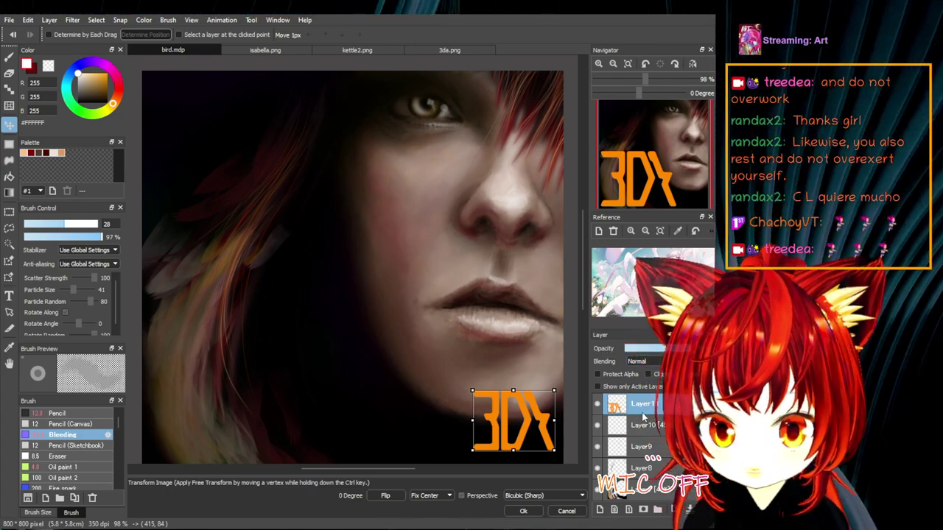
{"action": "key", "text": "Return"}
{"action": "left_click_drag", "start_coordinate": [515, 430], "coordinate": [504, 443]}
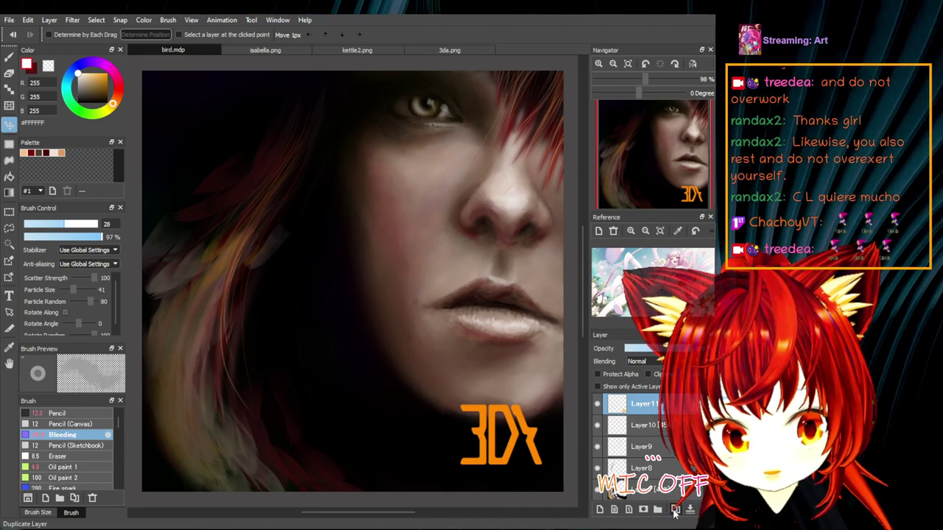
- Duplicate the logo layer twice, placing one copy left of the mouth and the other in the portrait's upper-left area
{"action": "left_click", "coordinate": [675, 513]}
{"action": "left_click_drag", "start_coordinate": [511, 463], "coordinate": [359, 321]}
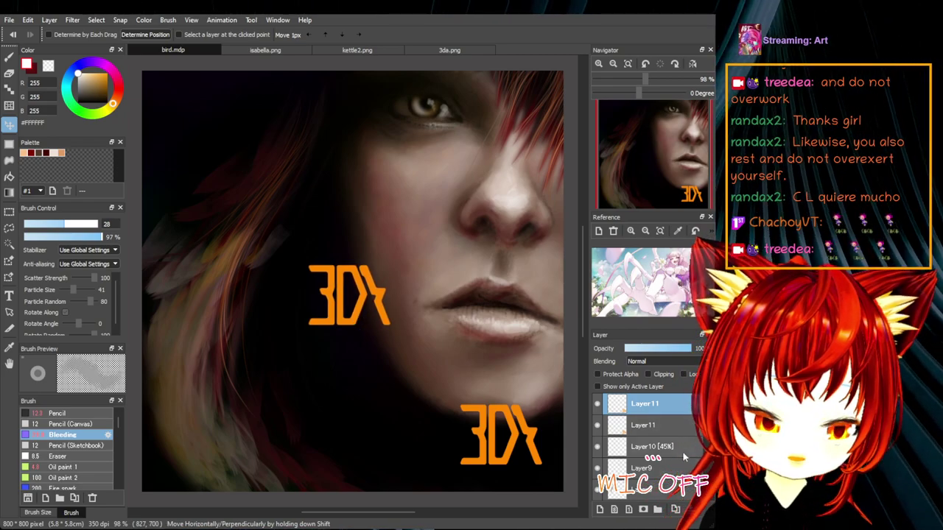
{"action": "left_click", "coordinate": [675, 513]}
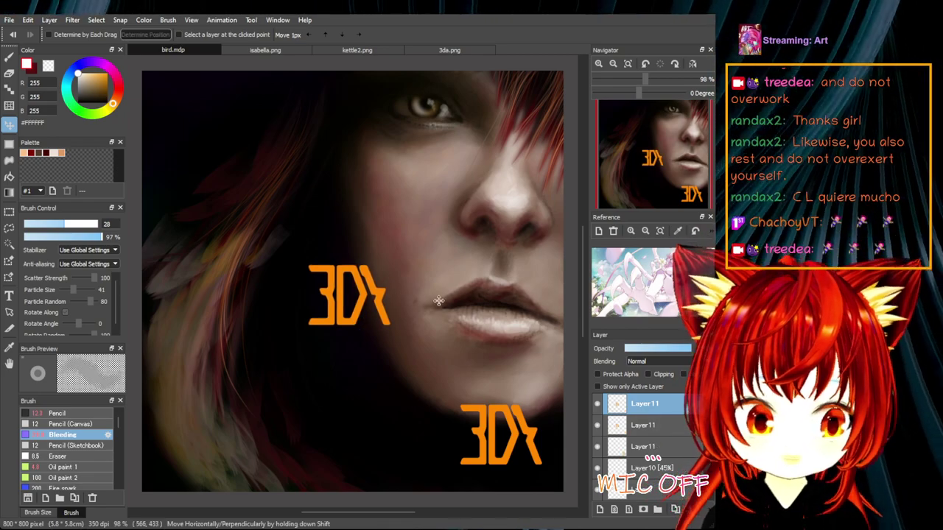
{"action": "left_click_drag", "start_coordinate": [374, 315], "coordinate": [241, 157]}
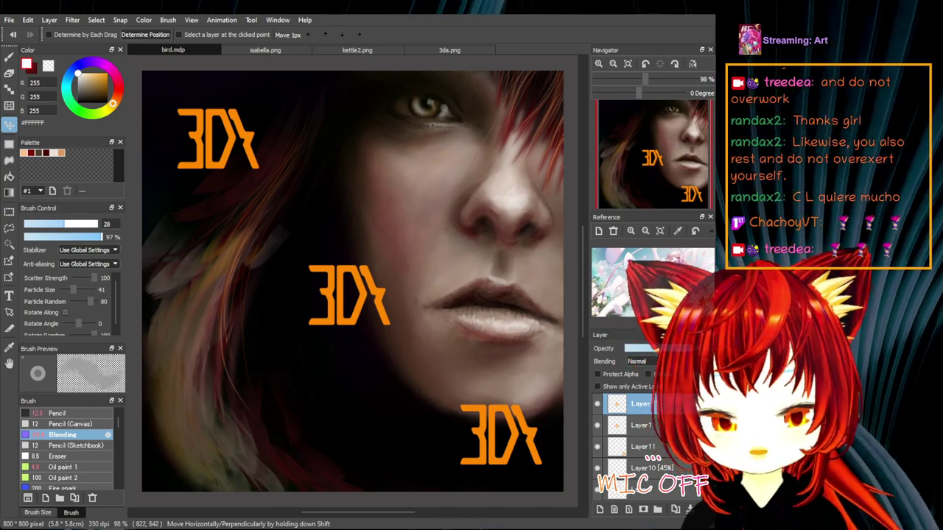
- Merge the three logo layers into one and lower its opacity to 8% as a faint watermark
{"action": "key", "text": "ctrl"}
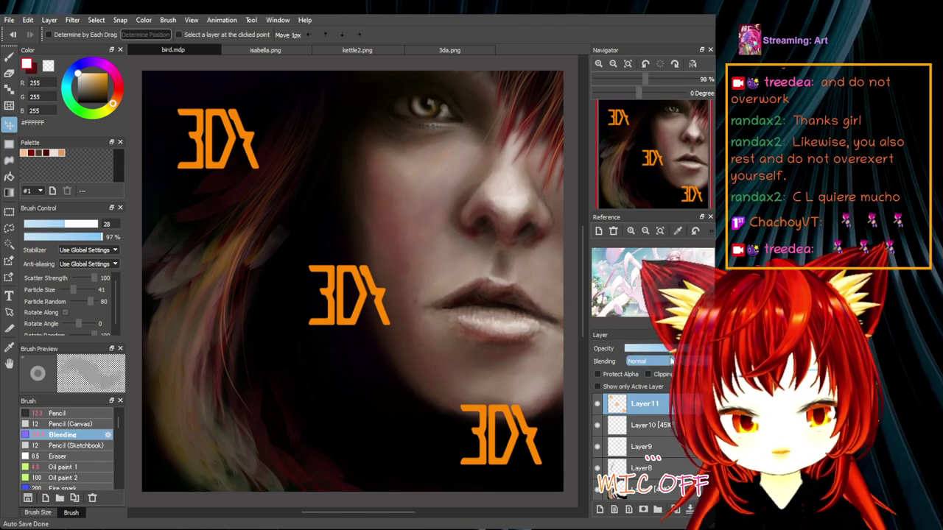
{"action": "left_click", "coordinate": [628, 349]}
{"action": "left_click_drag", "start_coordinate": [628, 351], "coordinate": [630, 353]}
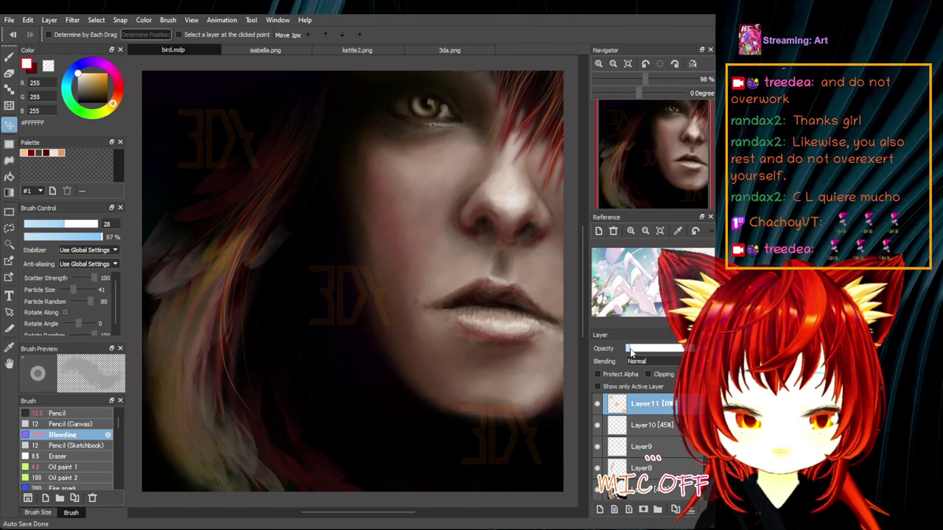